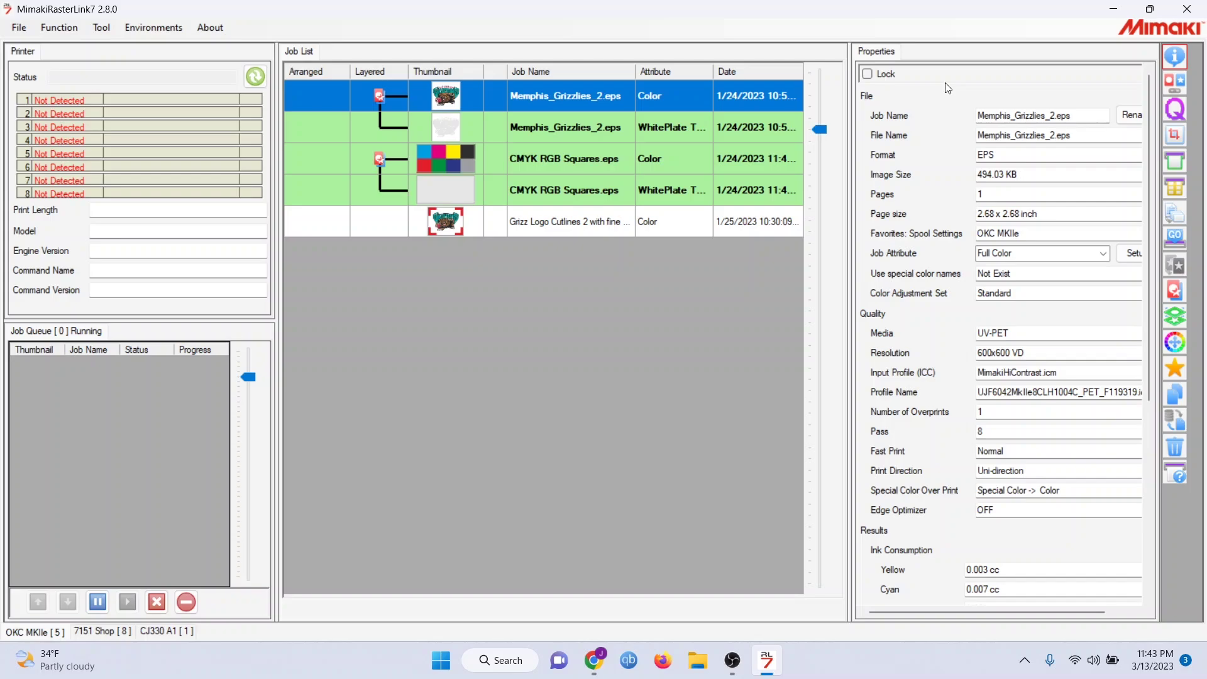
- Bring up the RasterLink7 system requirements page in Chrome, then return to RasterLink7
click(596, 661)
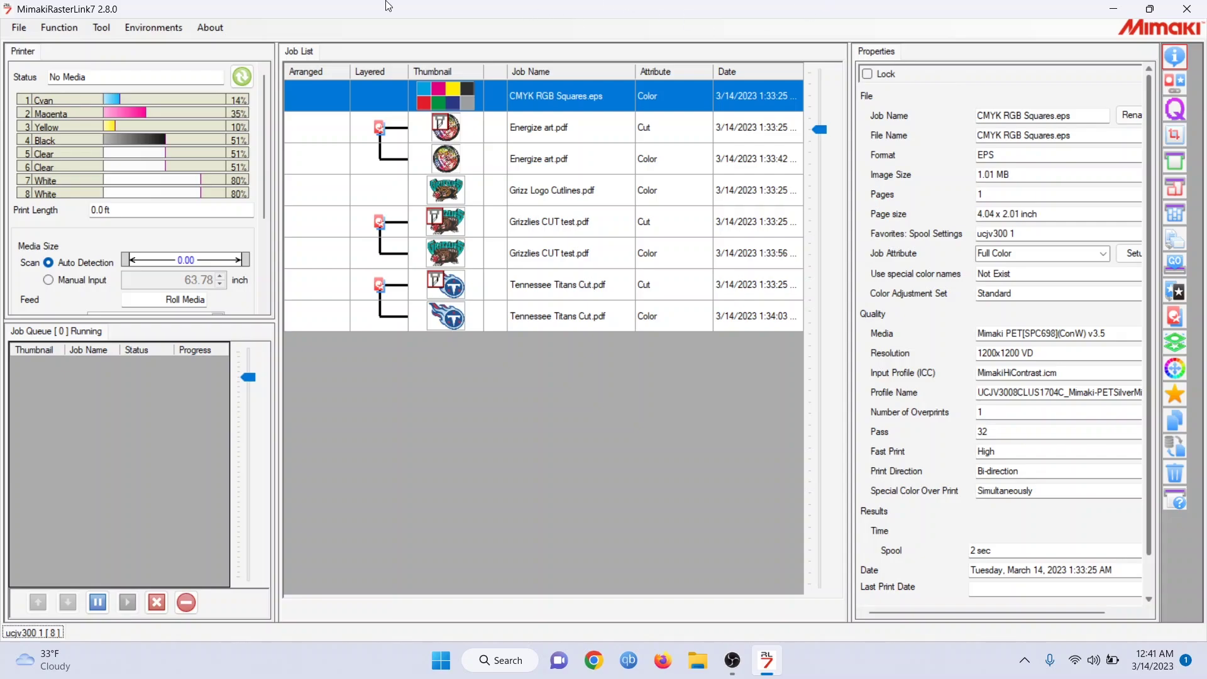
- Check the About box showing version 2.8.0, then exit RasterLink7 and confirm quitting
click(220, 28)
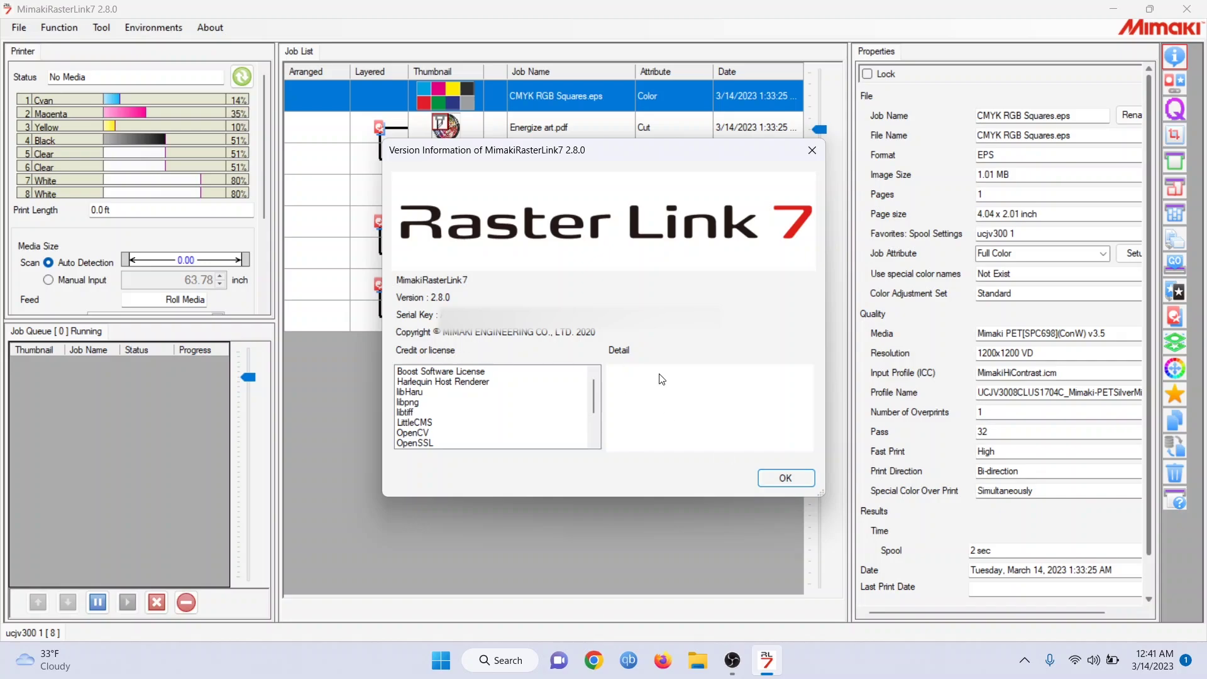
click(795, 484)
click(1187, 9)
click(602, 388)
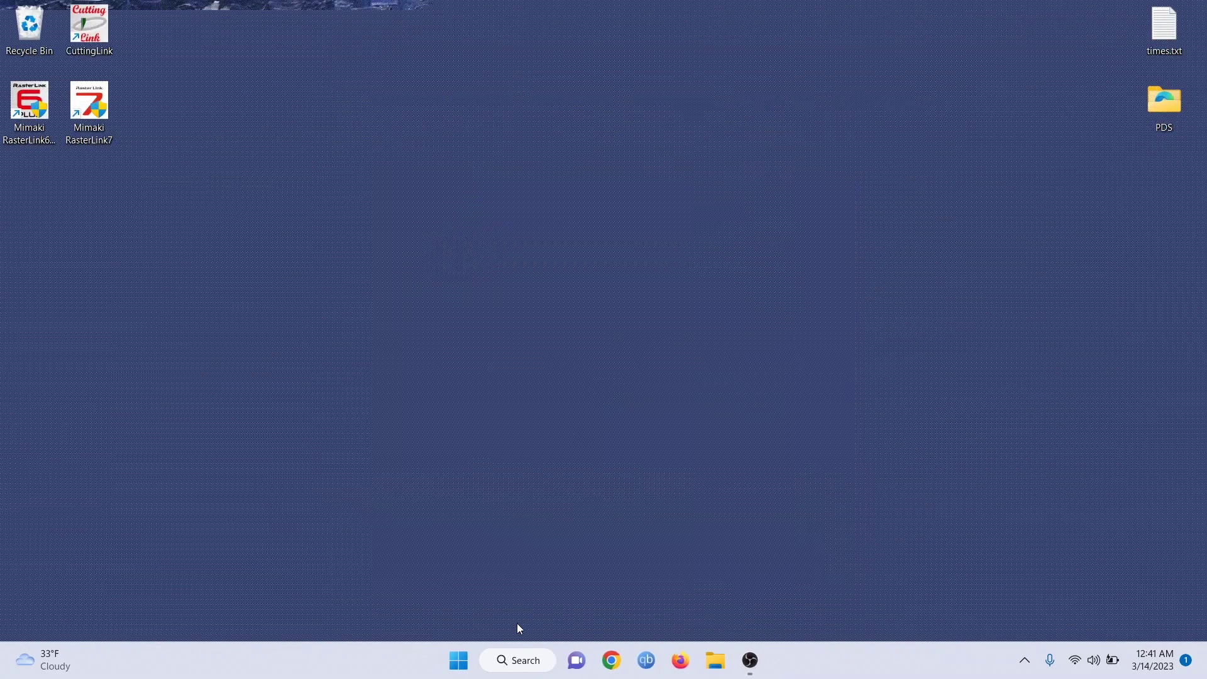
- Search 'UNINSTALL' to open Add or remove programs and scroll to Mimaki RasterLink7
click(524, 662)
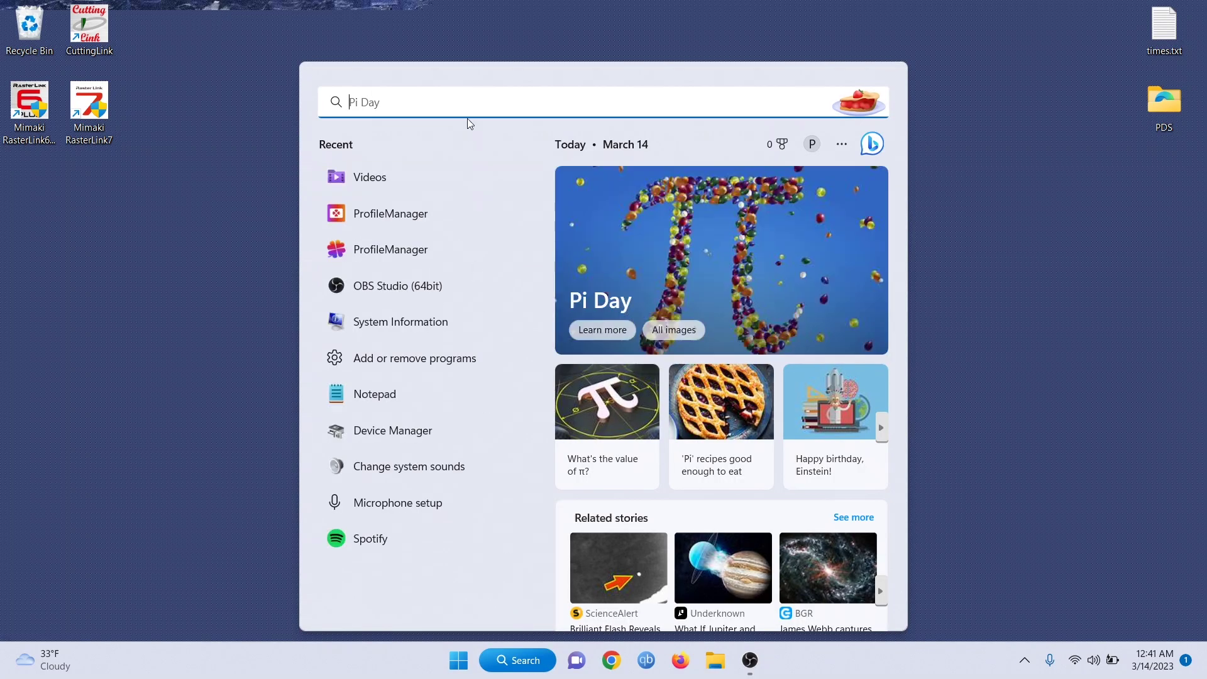
text(UNI)
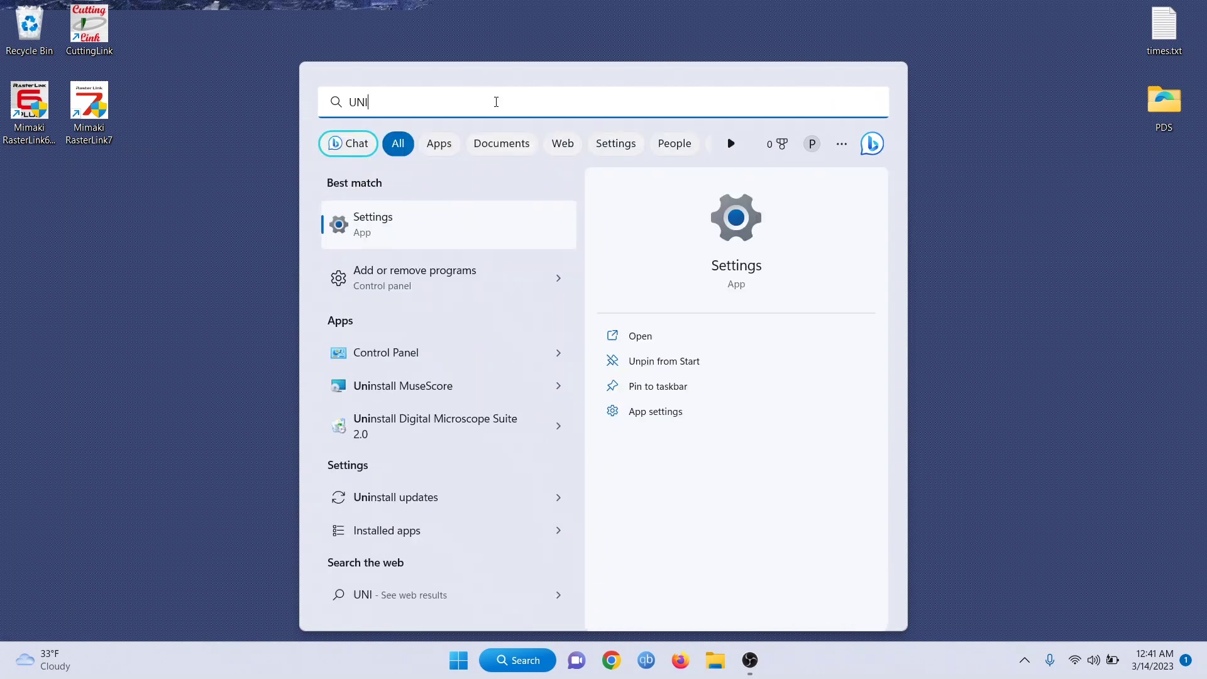
text(NSTALL)
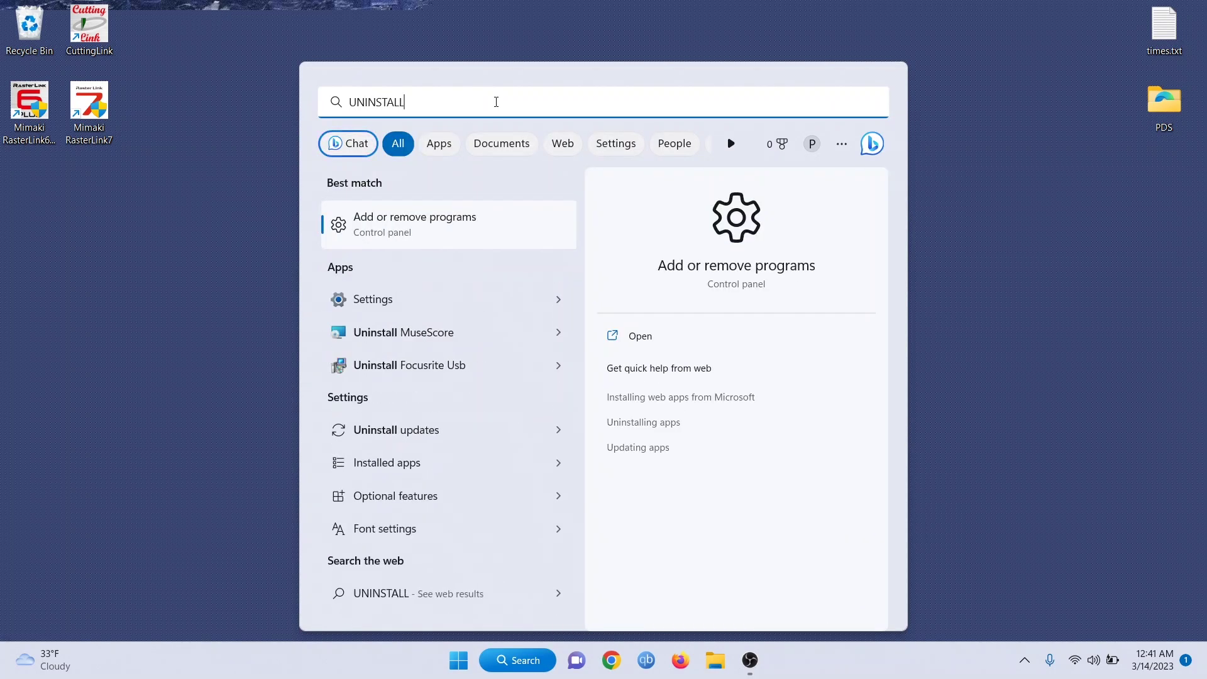
click(409, 231)
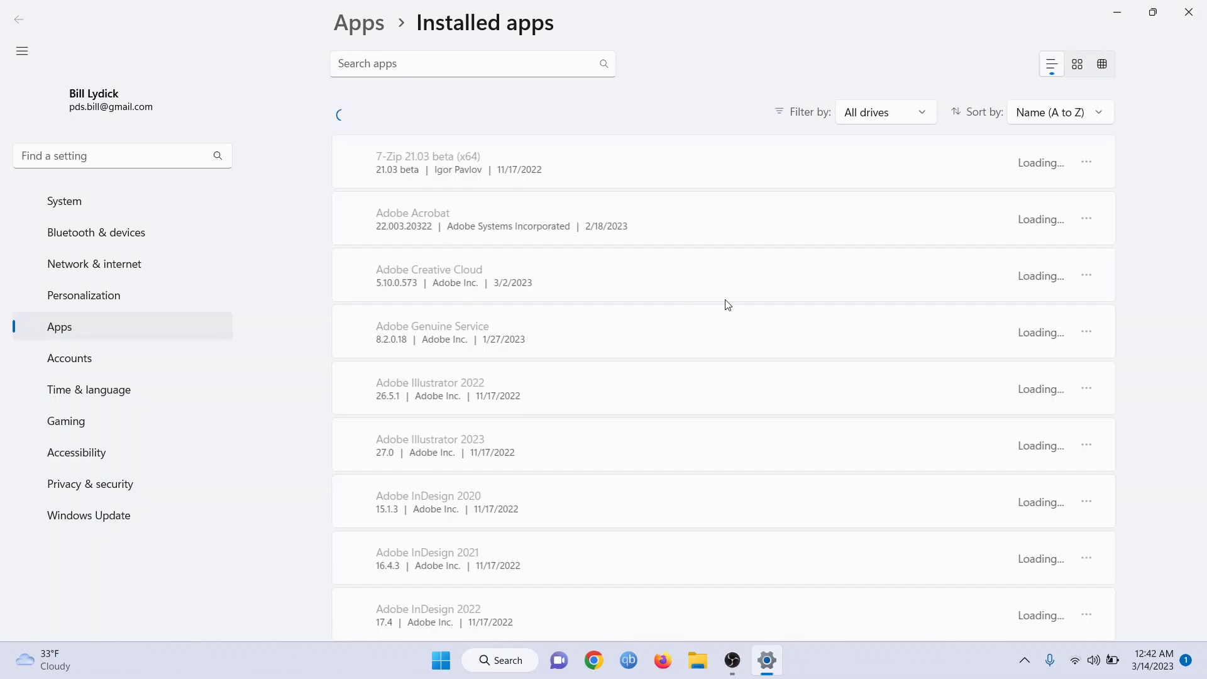
scroll(647, 369, down, 15)
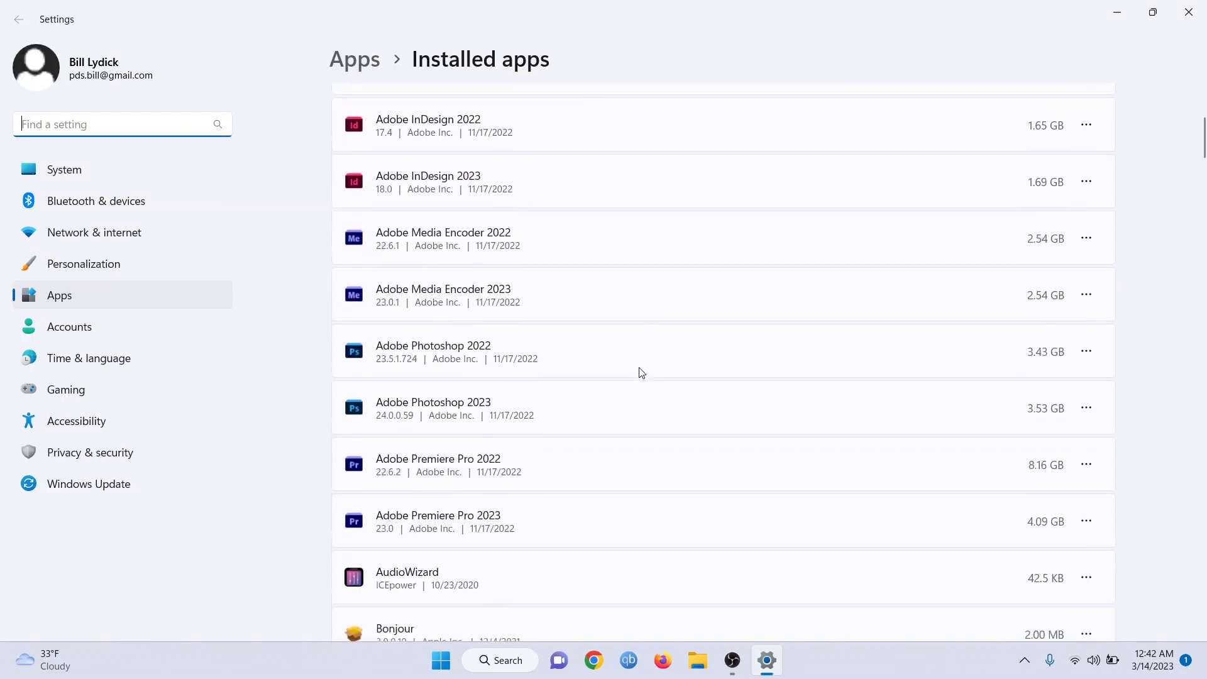
scroll(641, 372, down, 20)
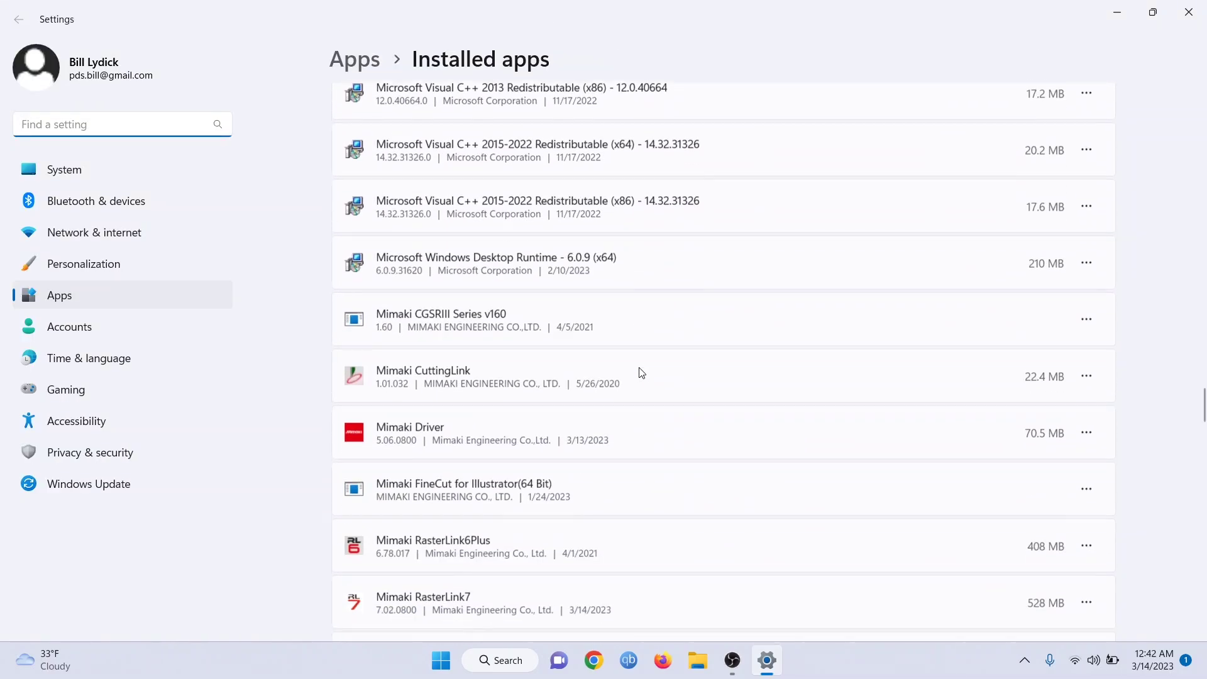
scroll(642, 373, up, 8)
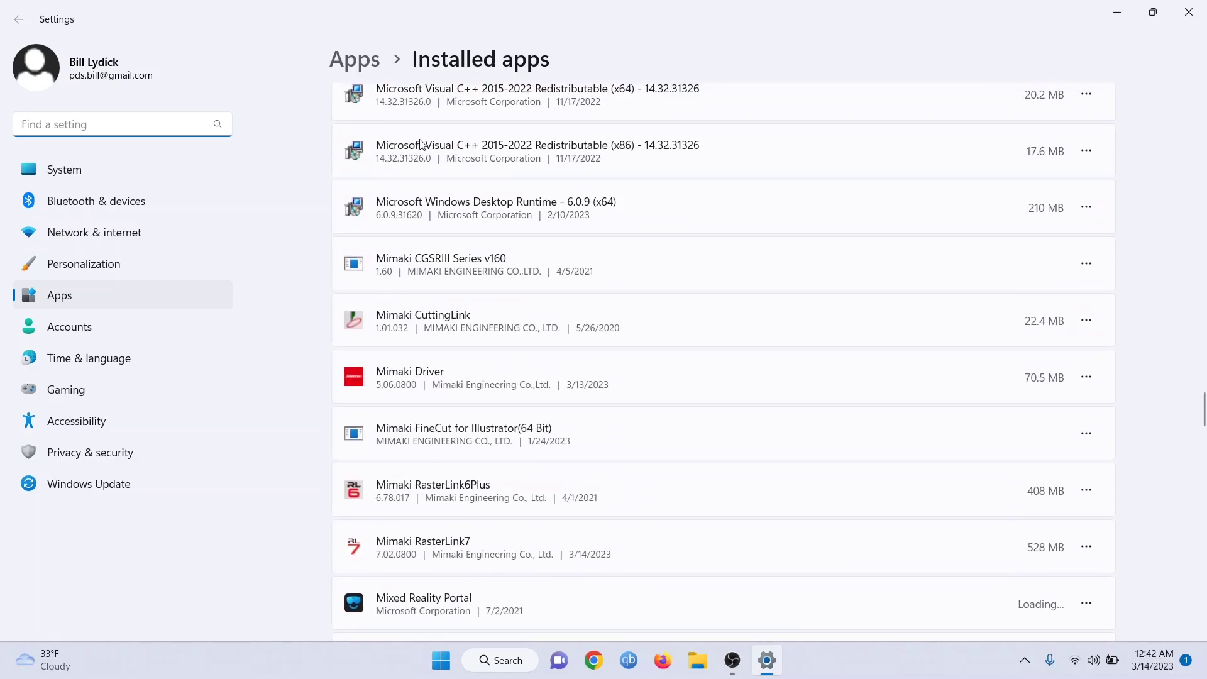
scroll(544, 371, down, 3)
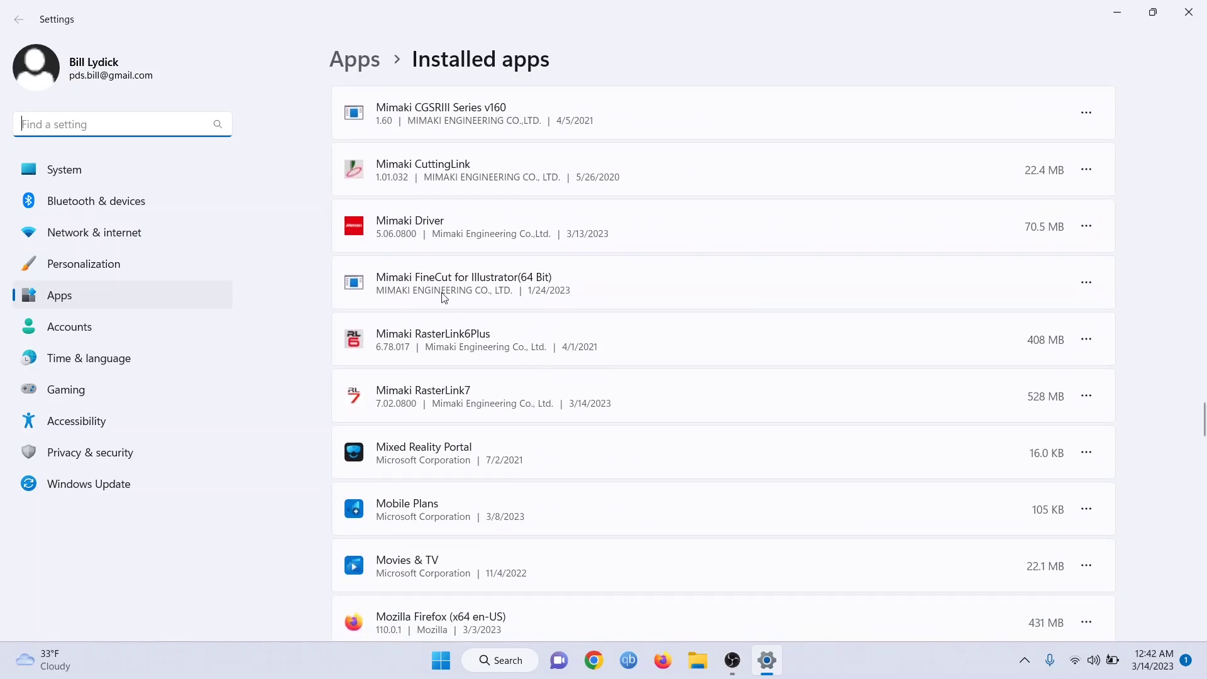
scroll(433, 378, down, 2)
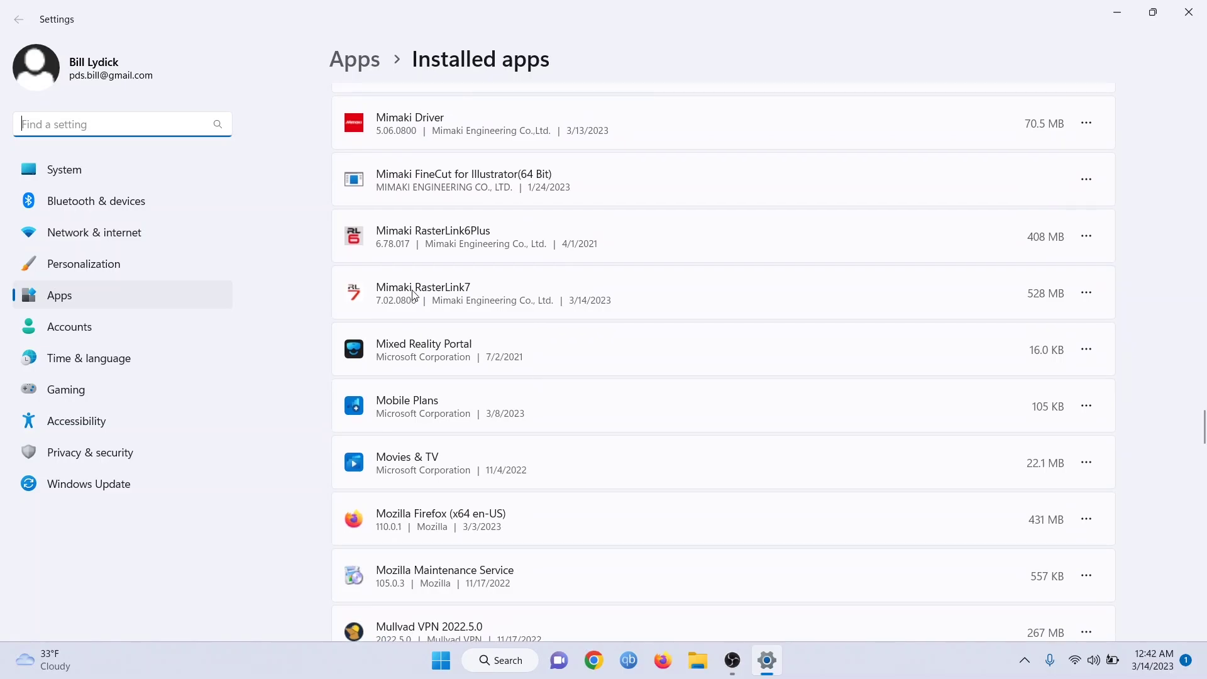
scroll(465, 305, up, 1)
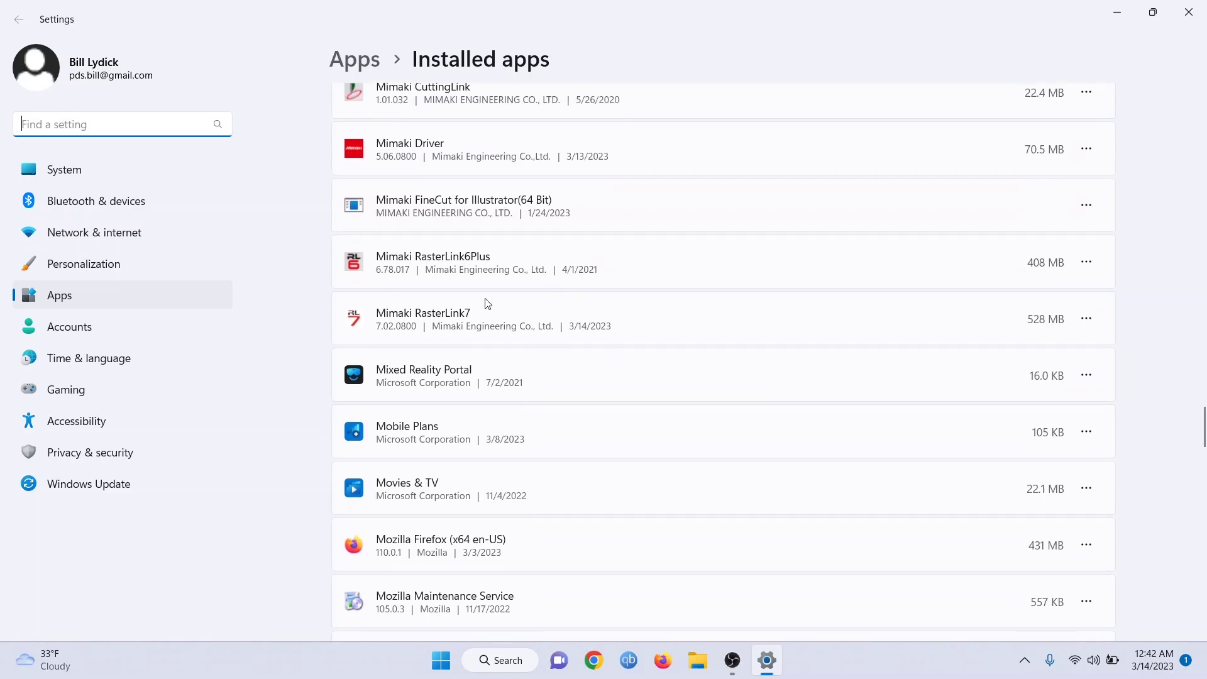
- Uninstall RasterLink7 7.02.0800, agreeing to internet deactivation and deleting the serial key information
click(1086, 320)
click(938, 386)
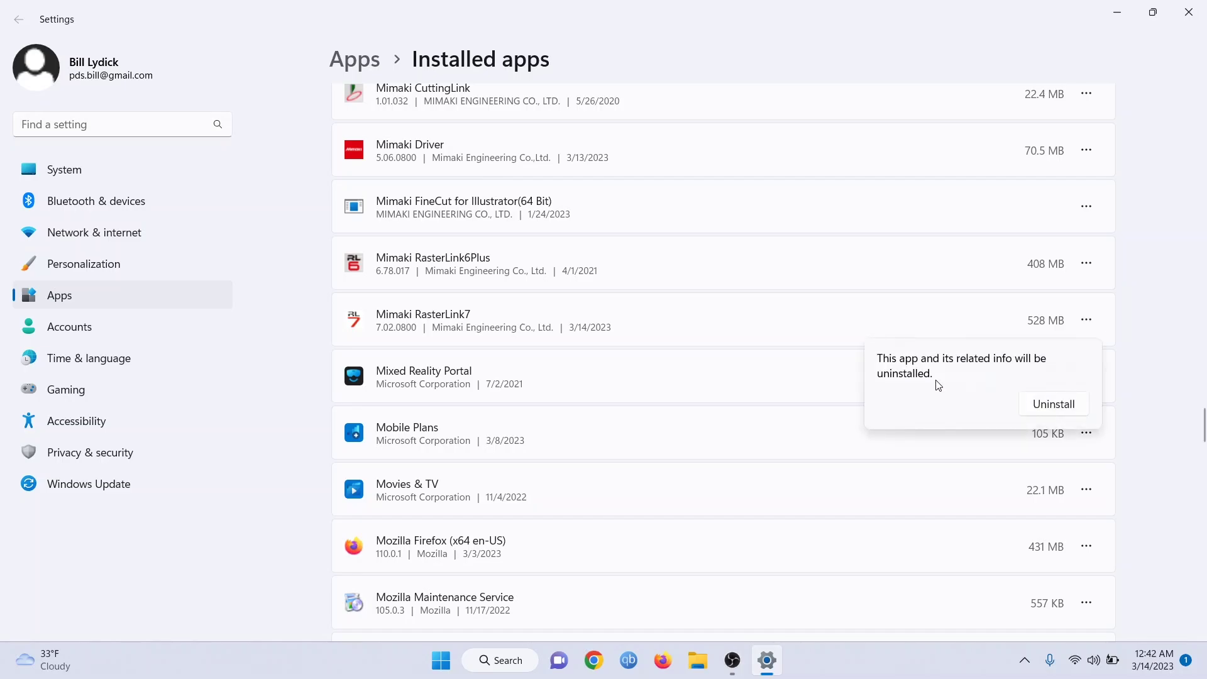
click(1053, 404)
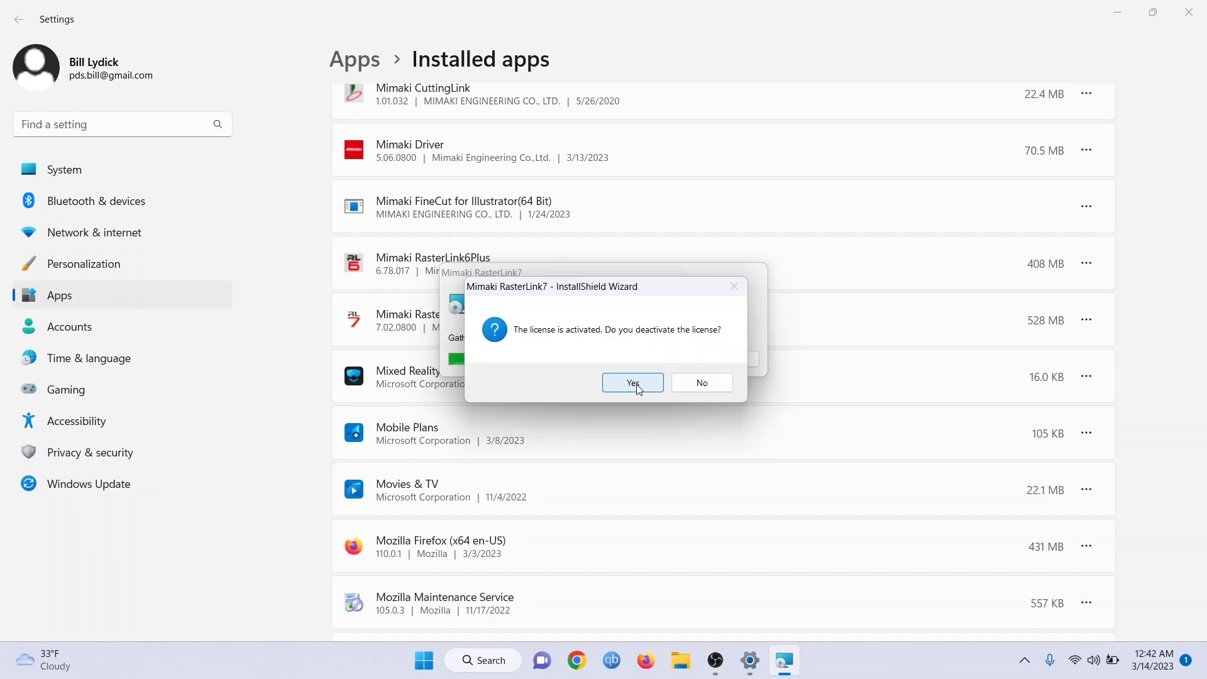
click(633, 383)
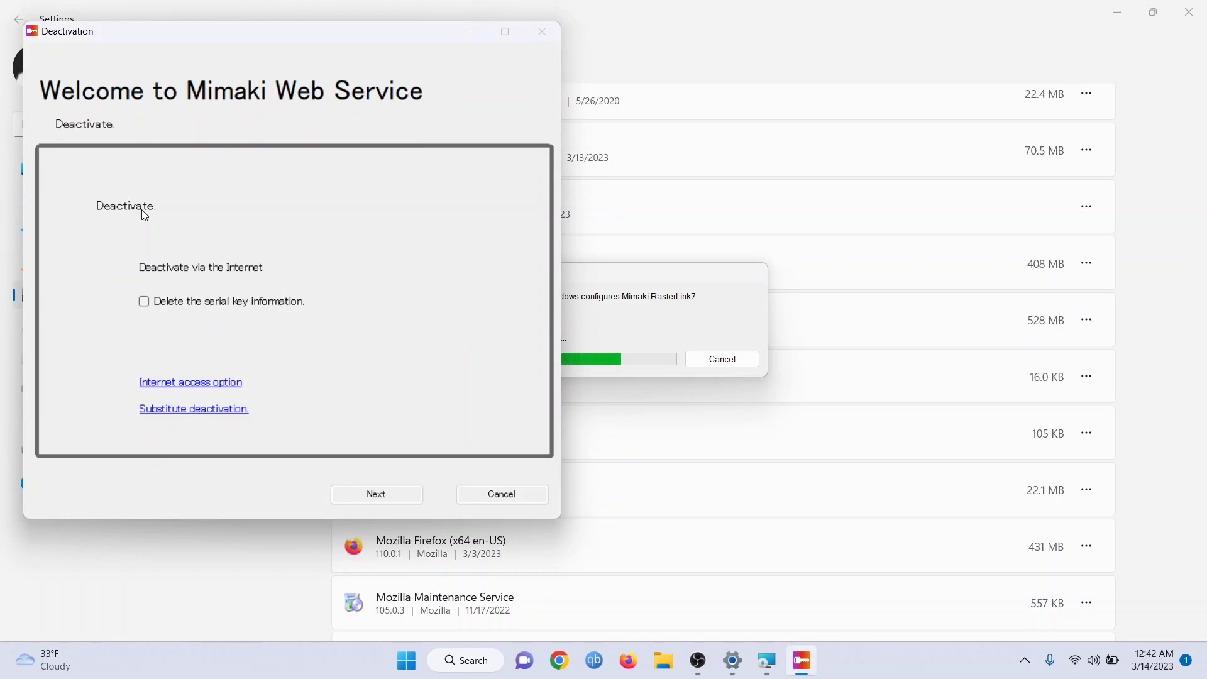
click(150, 304)
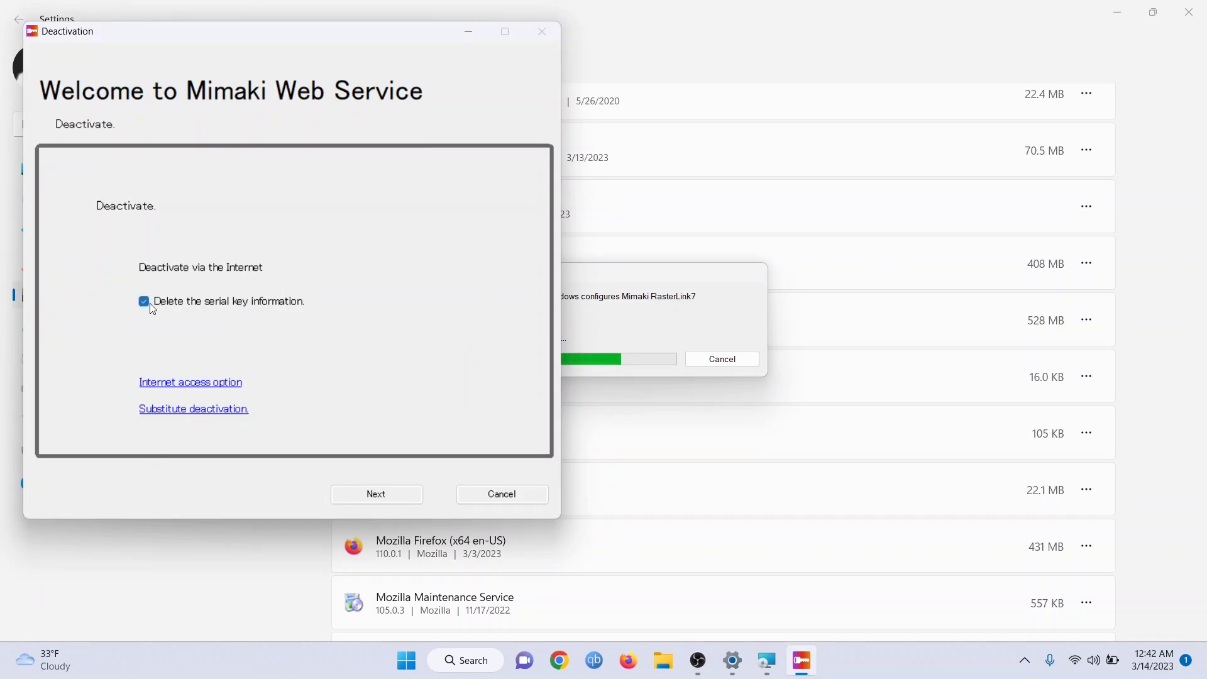
click(387, 499)
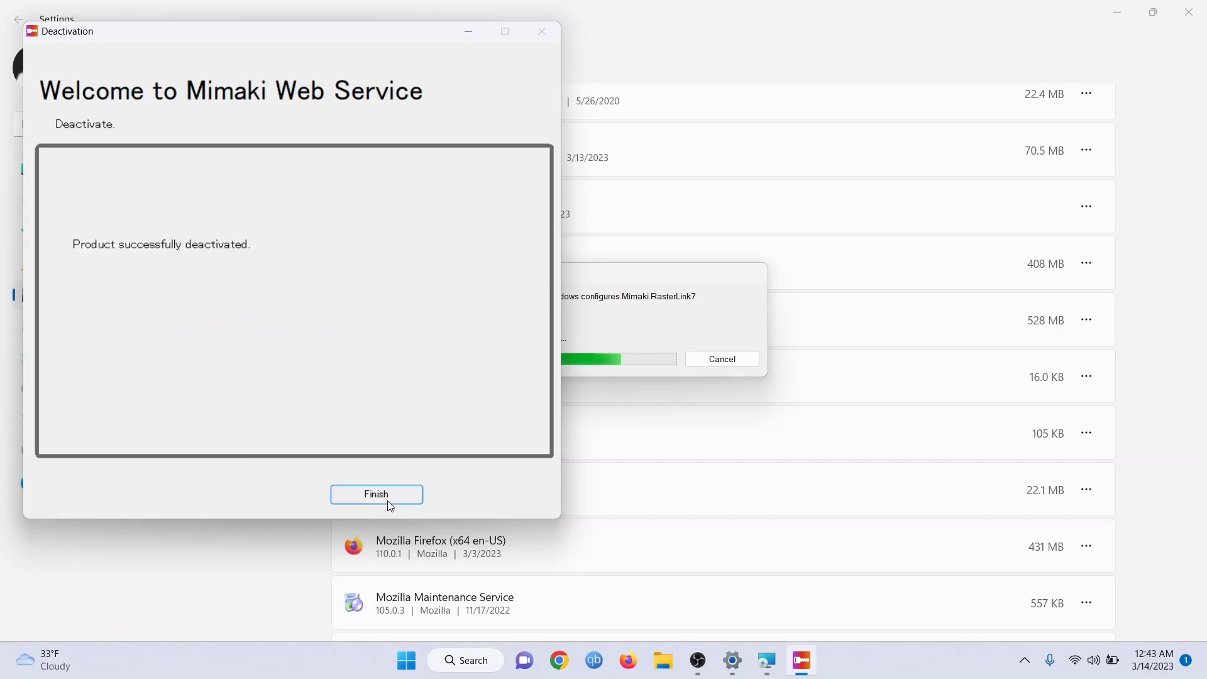
click(388, 501)
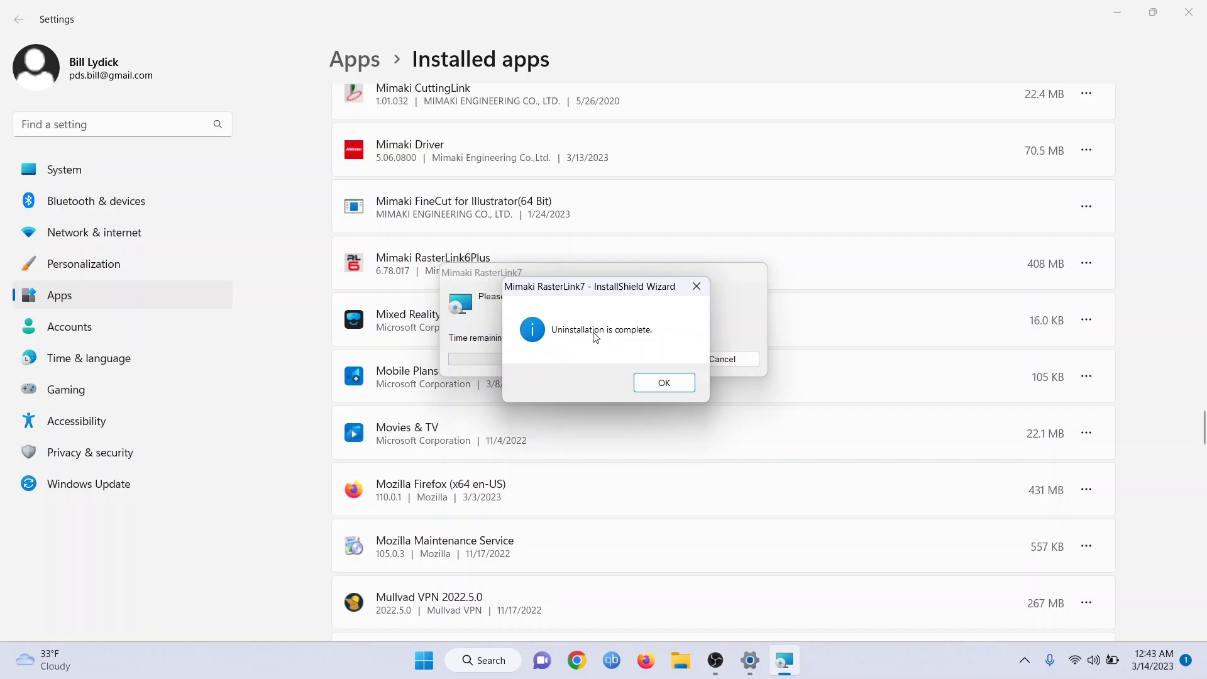
click(674, 389)
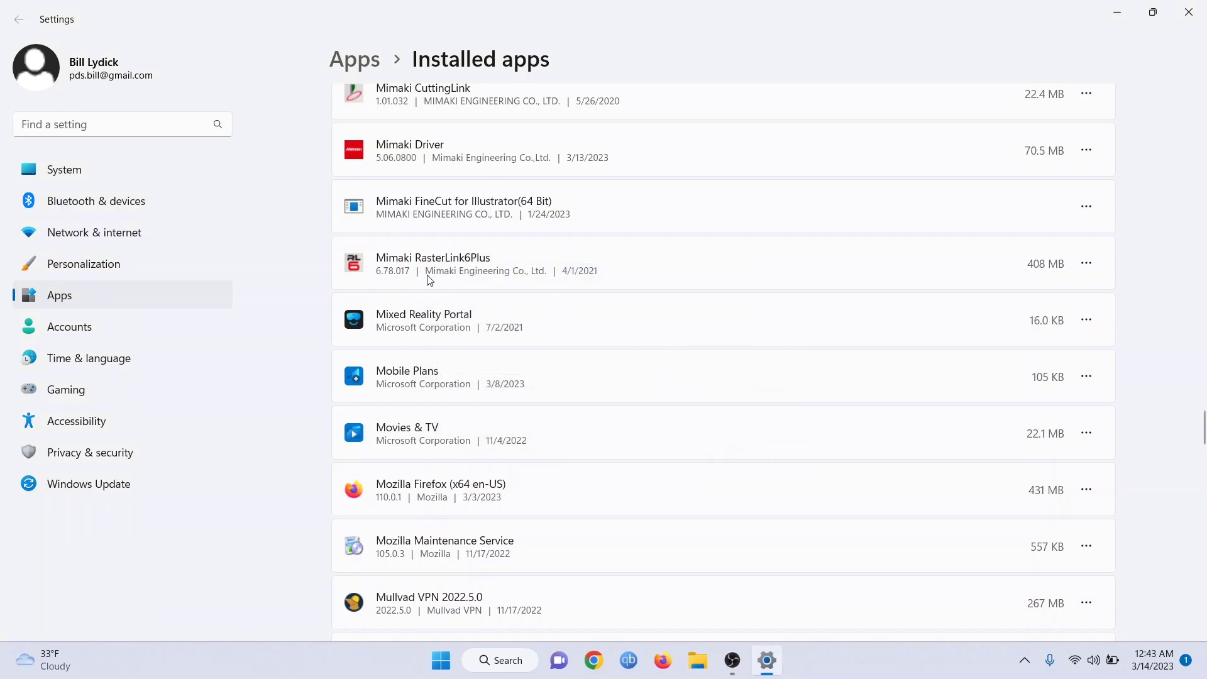
- Remove Mimaki Driver 5.06.0800 from the installed apps list
click(1086, 149)
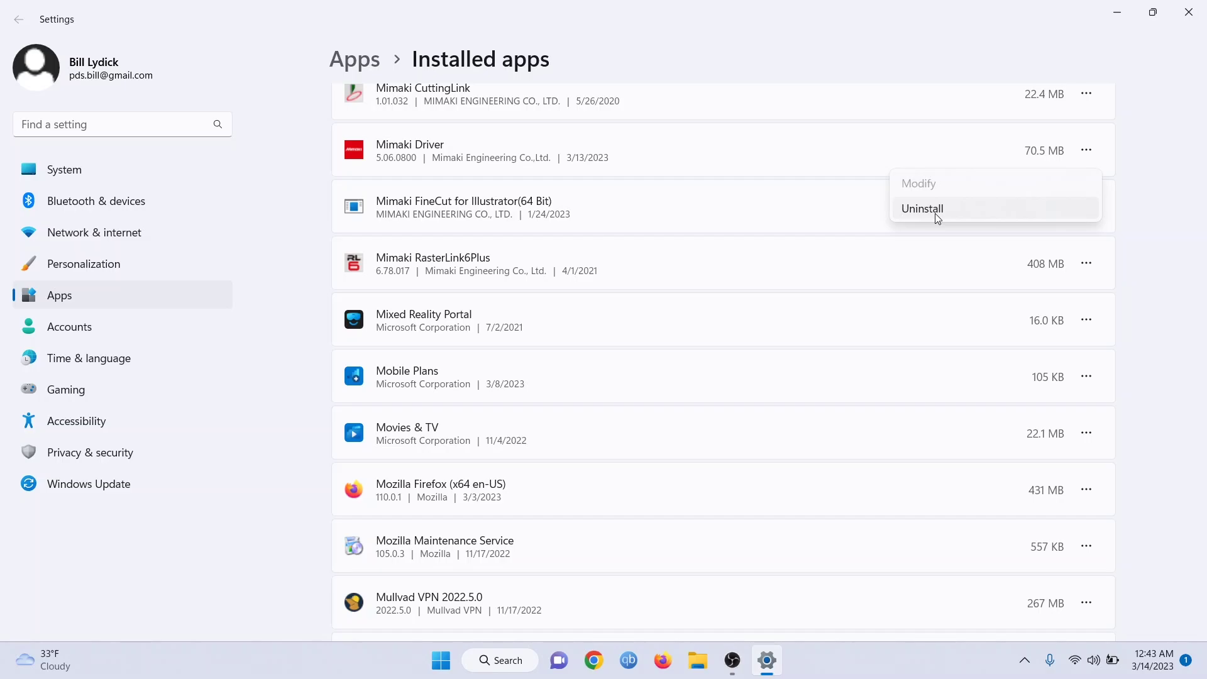
click(936, 217)
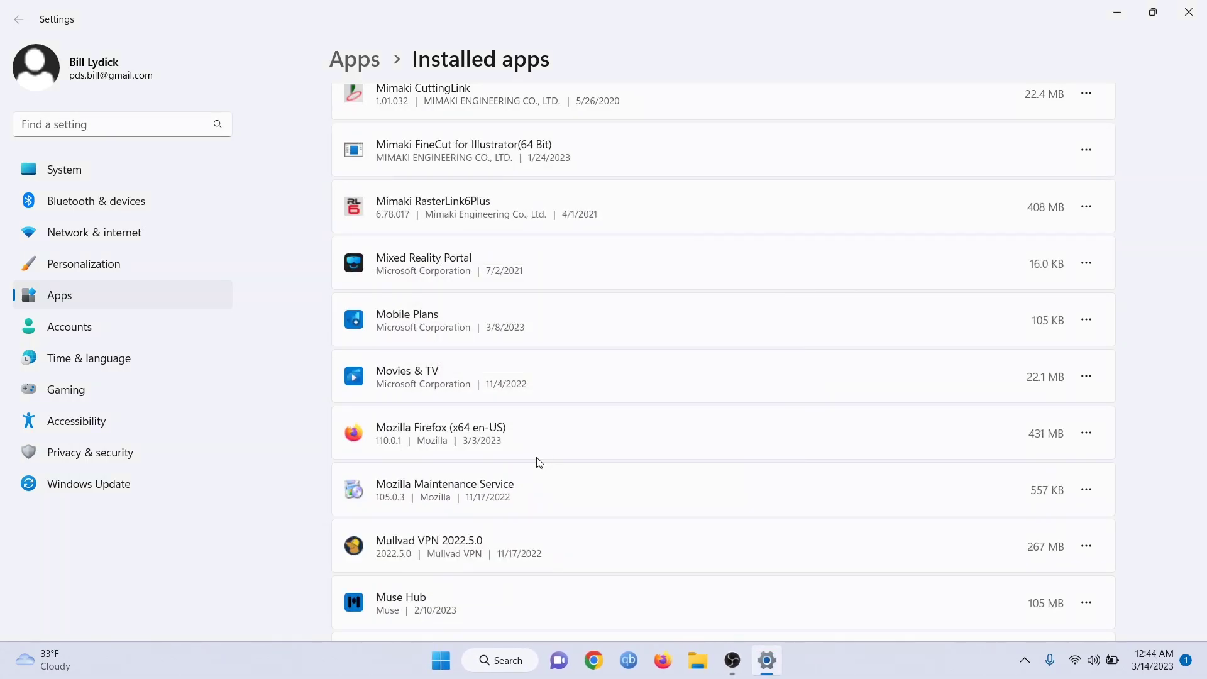
scroll(496, 256, up, 1)
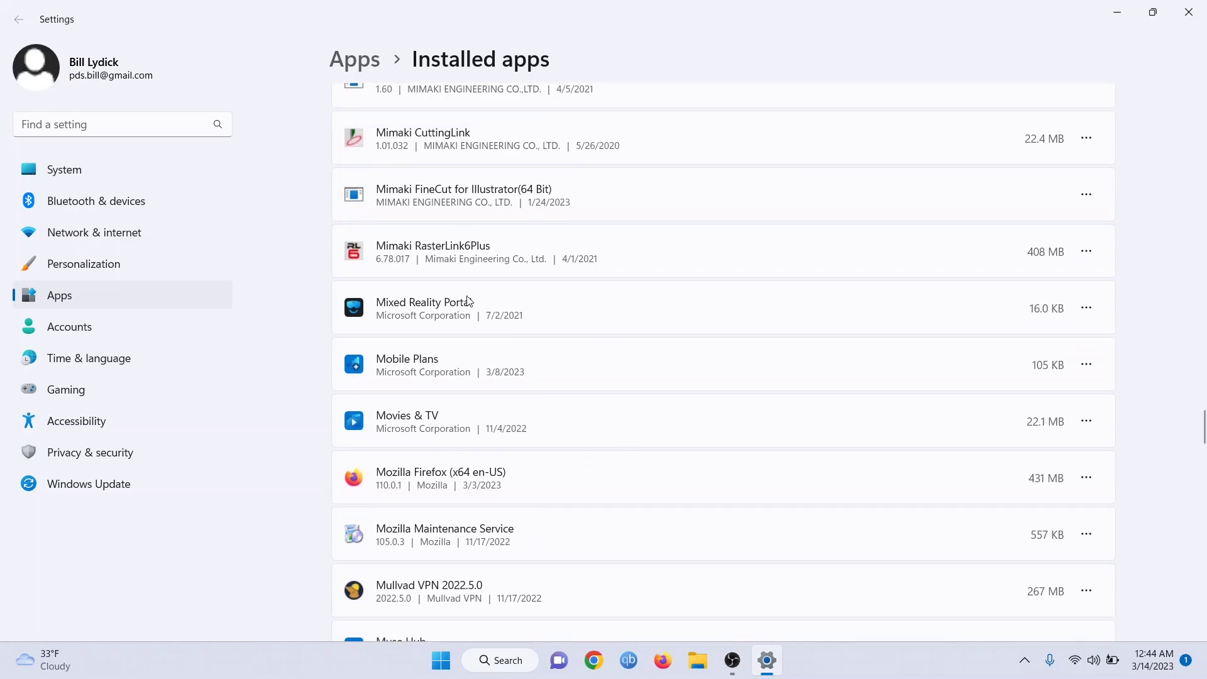
scroll(468, 301, down, 2)
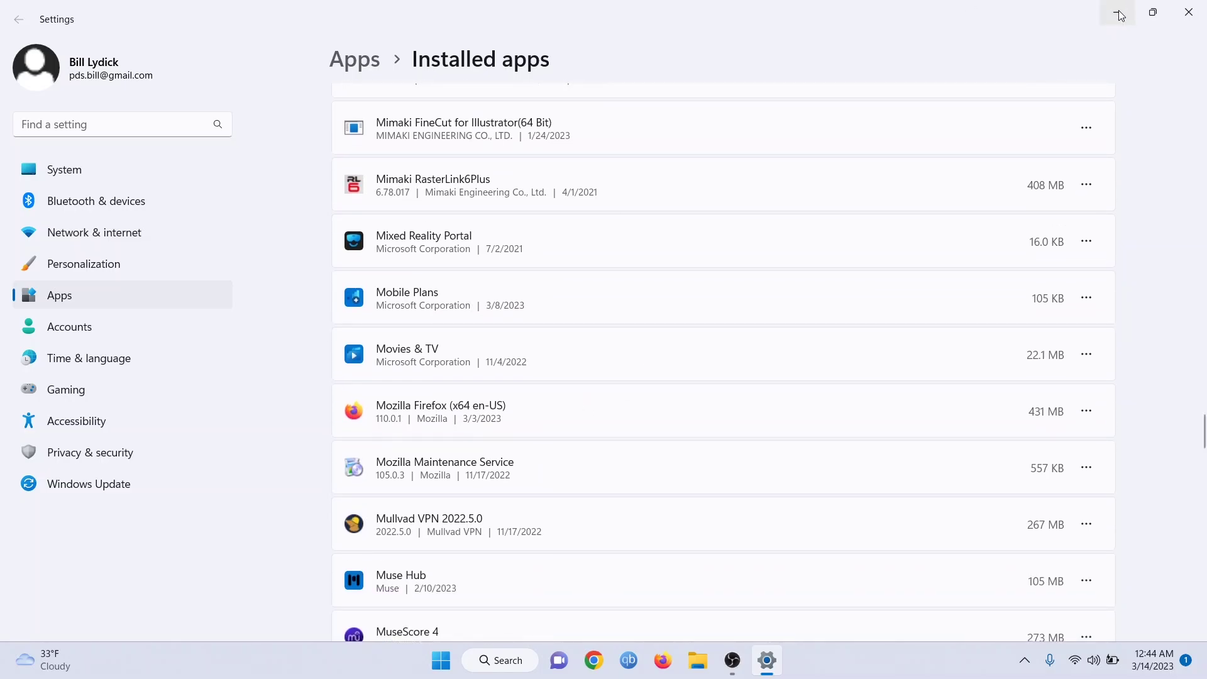
- Go to MIMAKIUSA.COM in Chrome and open its drivers and software downloads page
click(1188, 12)
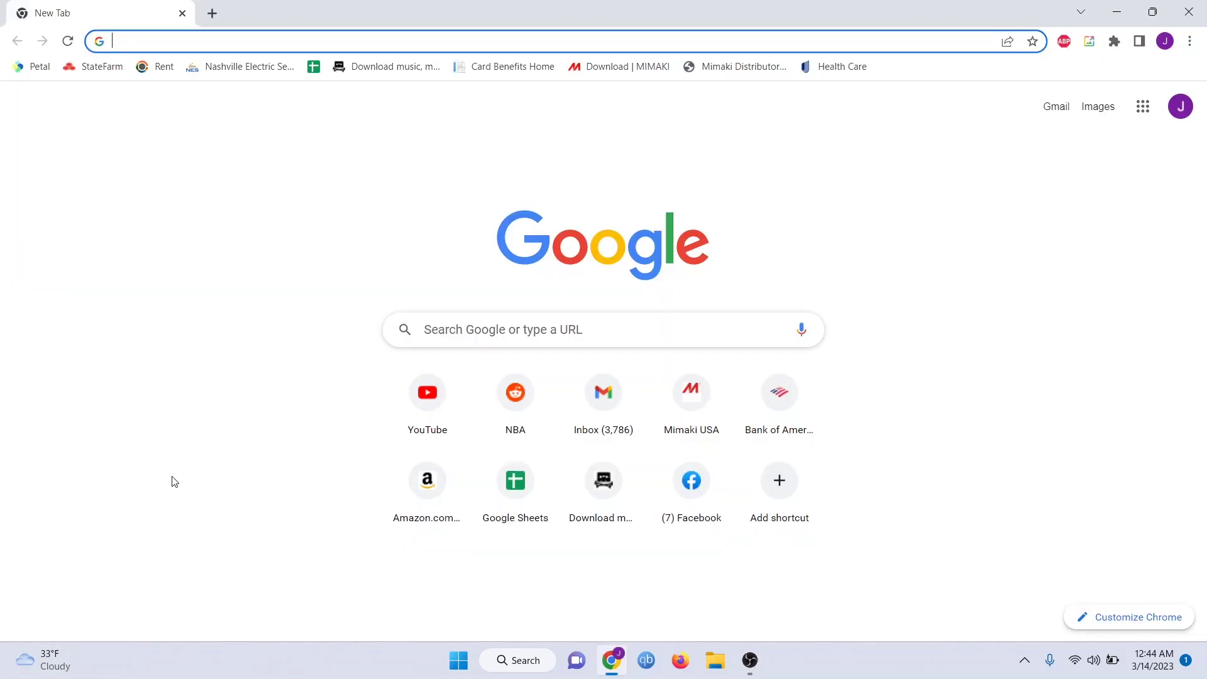
text(MIMAKIUSA.COM)
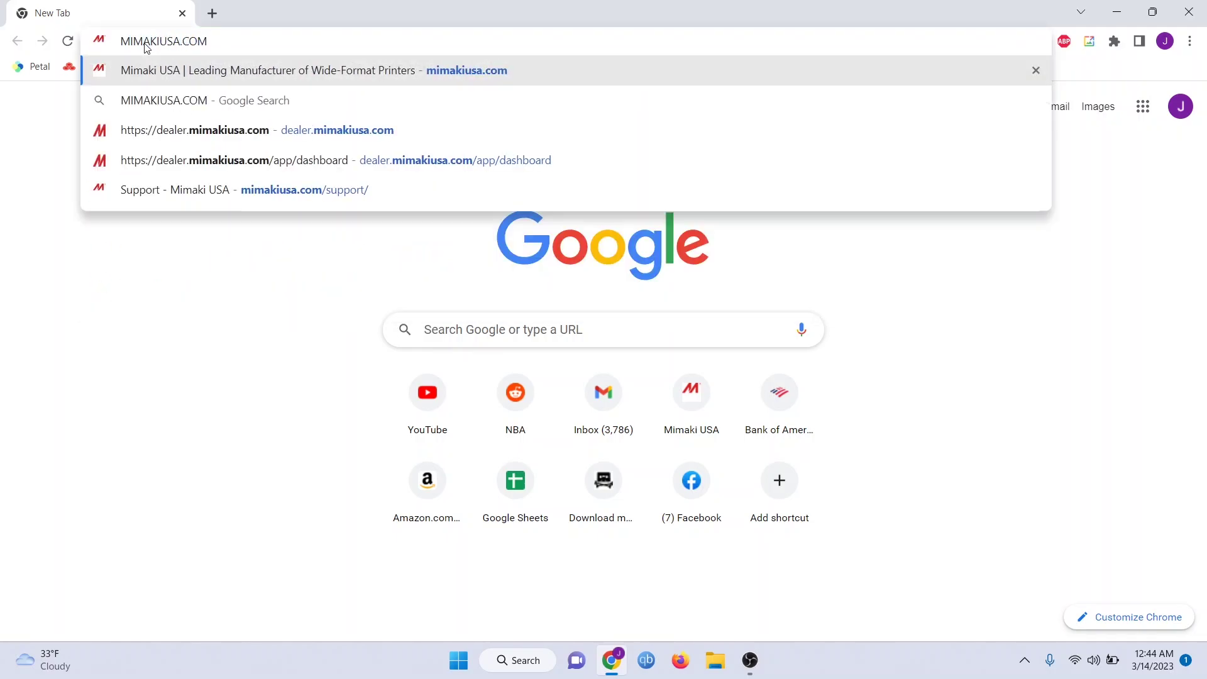
key(Return)
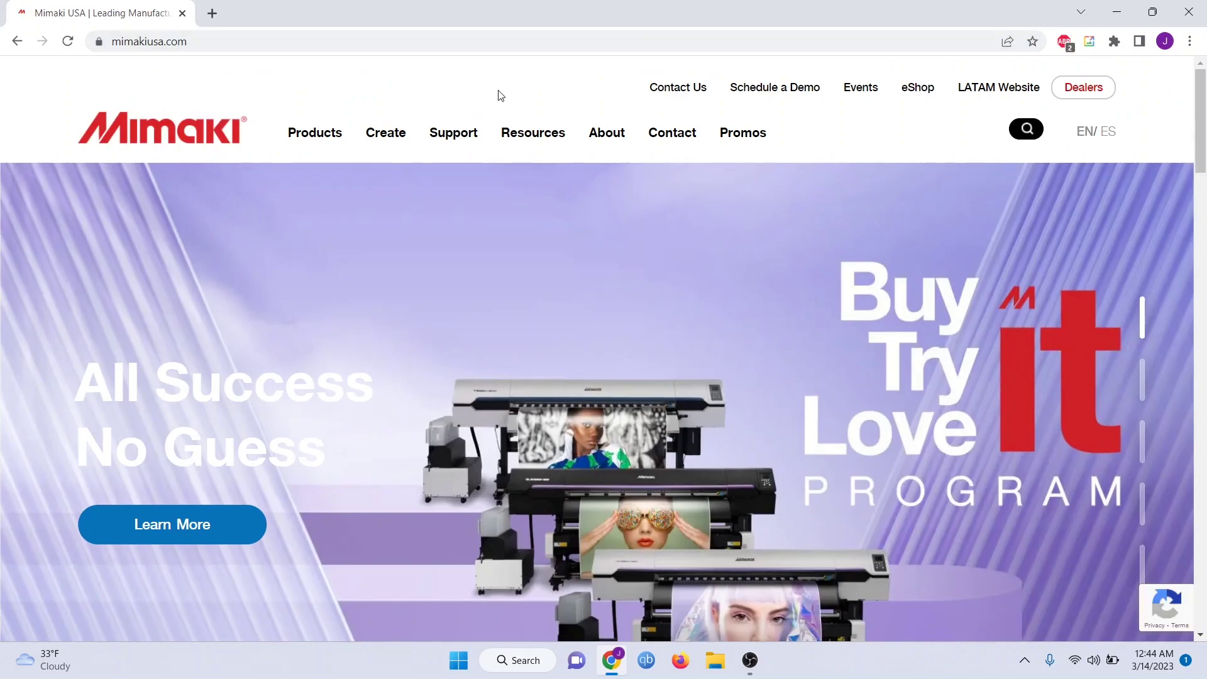
mouse_move(463, 140)
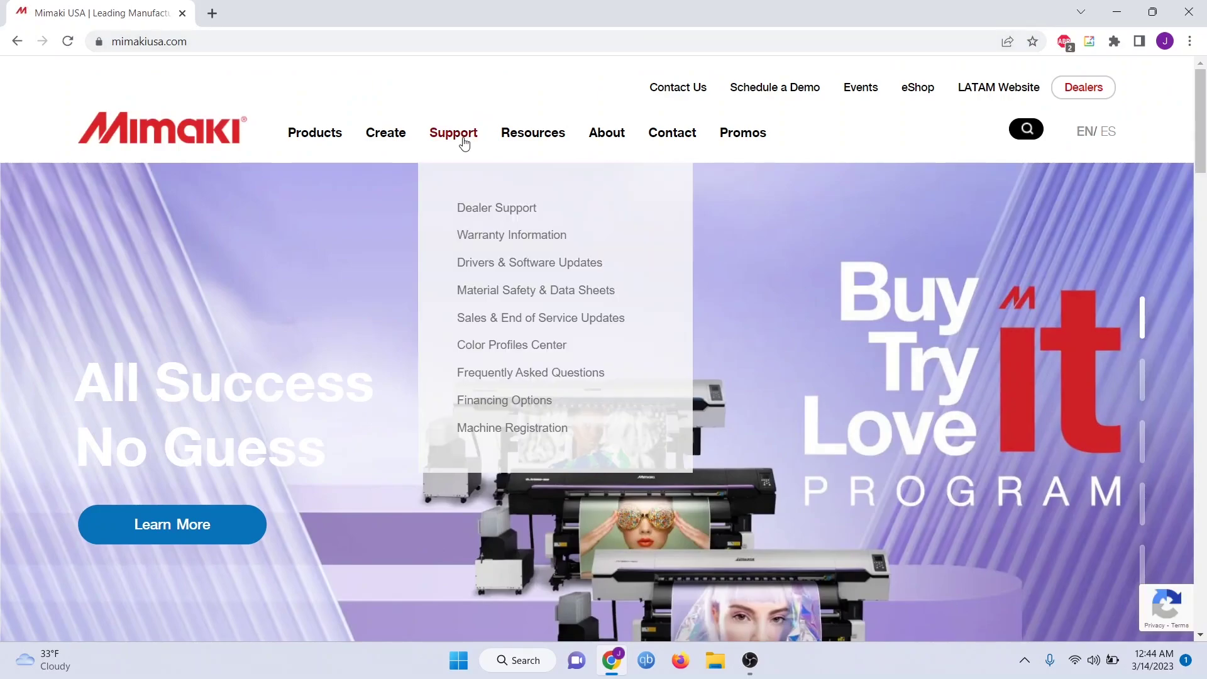
click(516, 263)
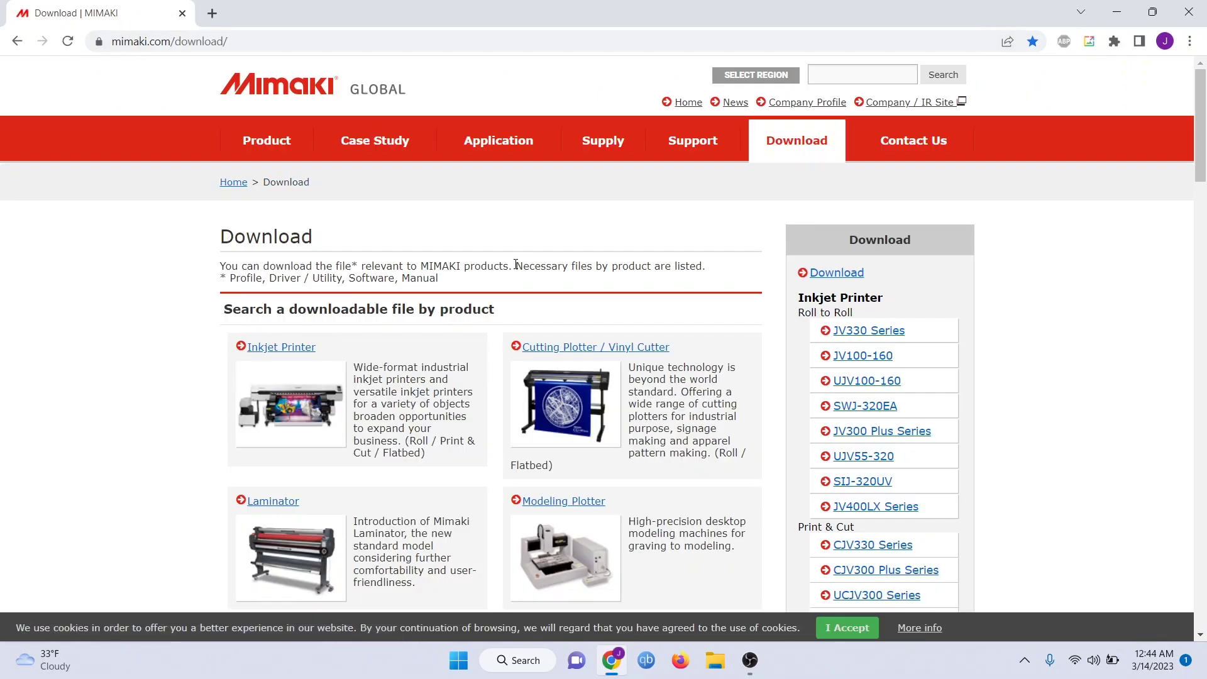
scroll(516, 267, down, 3)
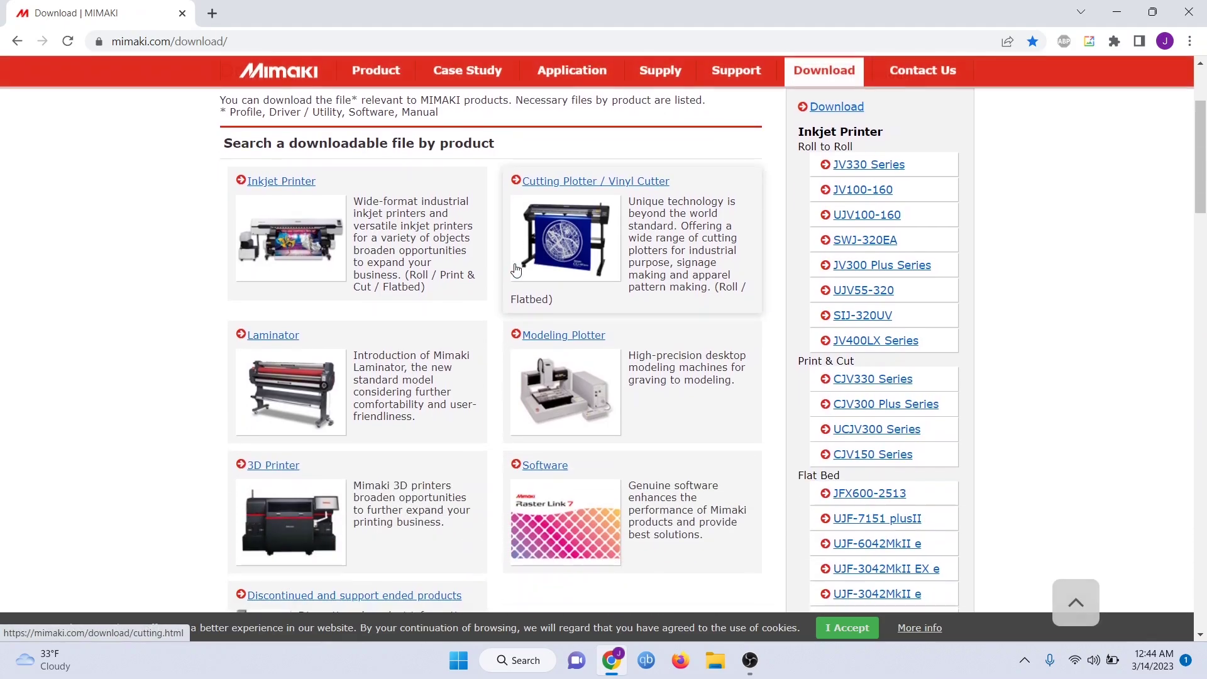
- Open the Inkjet Printer downloads and find UCJV300 Series under Print & Cut
click(280, 182)
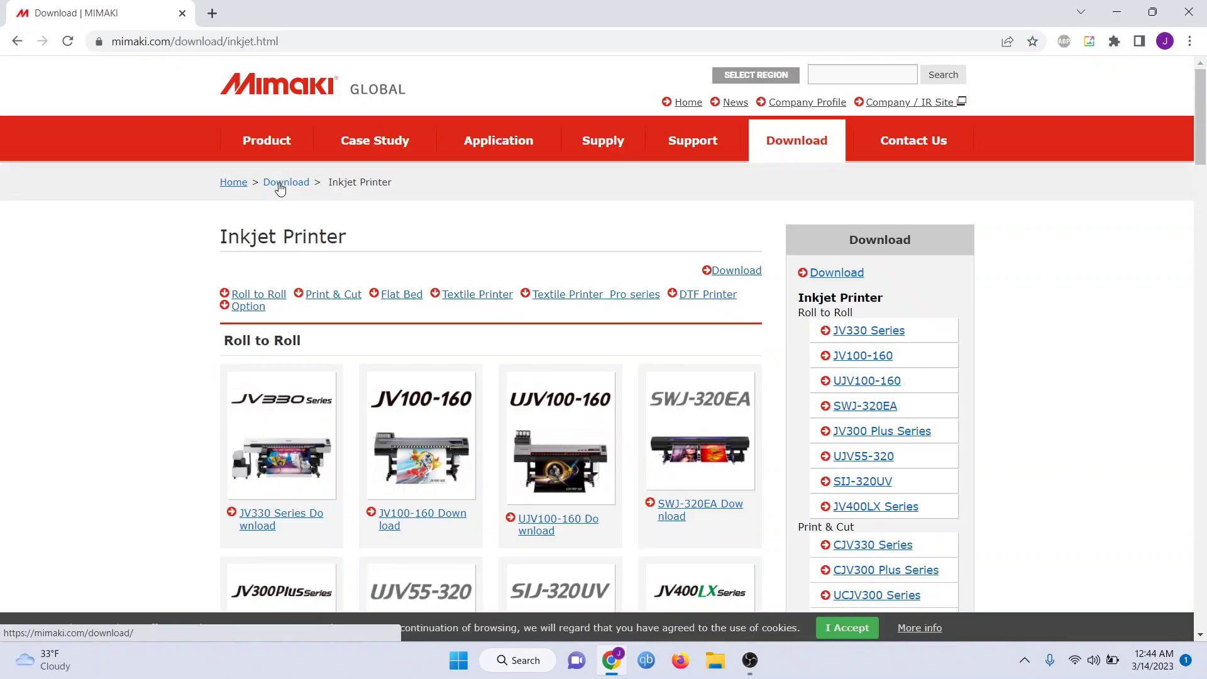
scroll(281, 189, down, 6)
scroll(280, 188, up, 4)
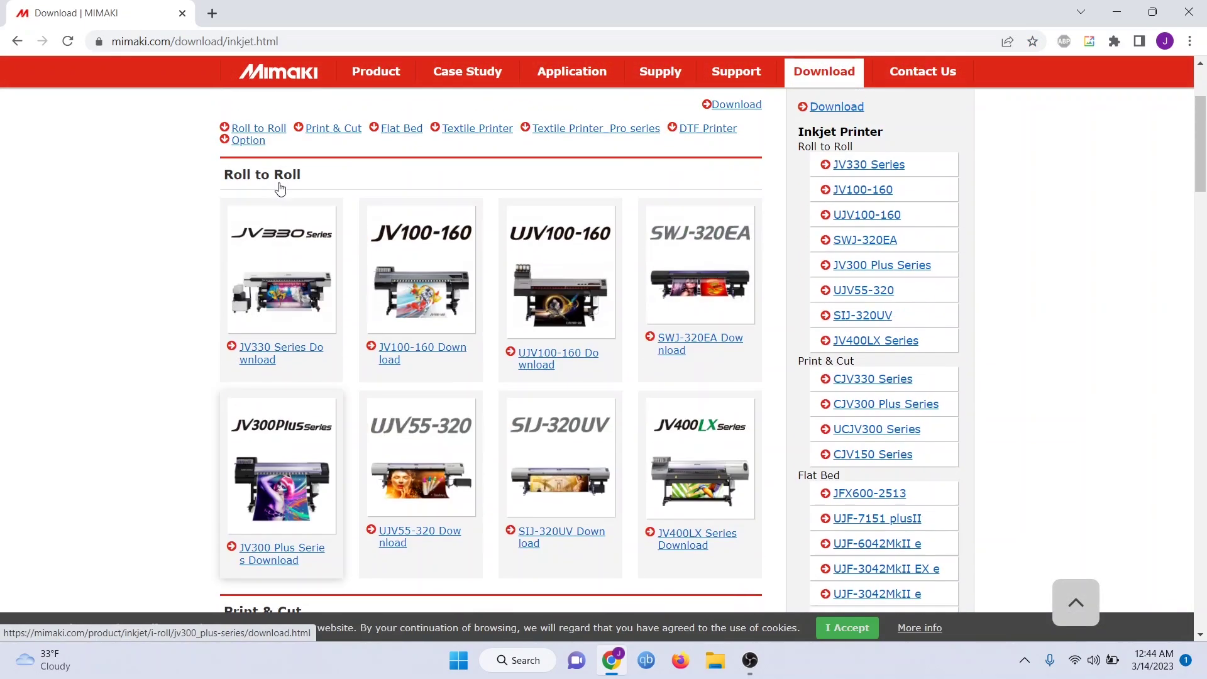
scroll(281, 189, up, 2)
scroll(280, 188, down, 5)
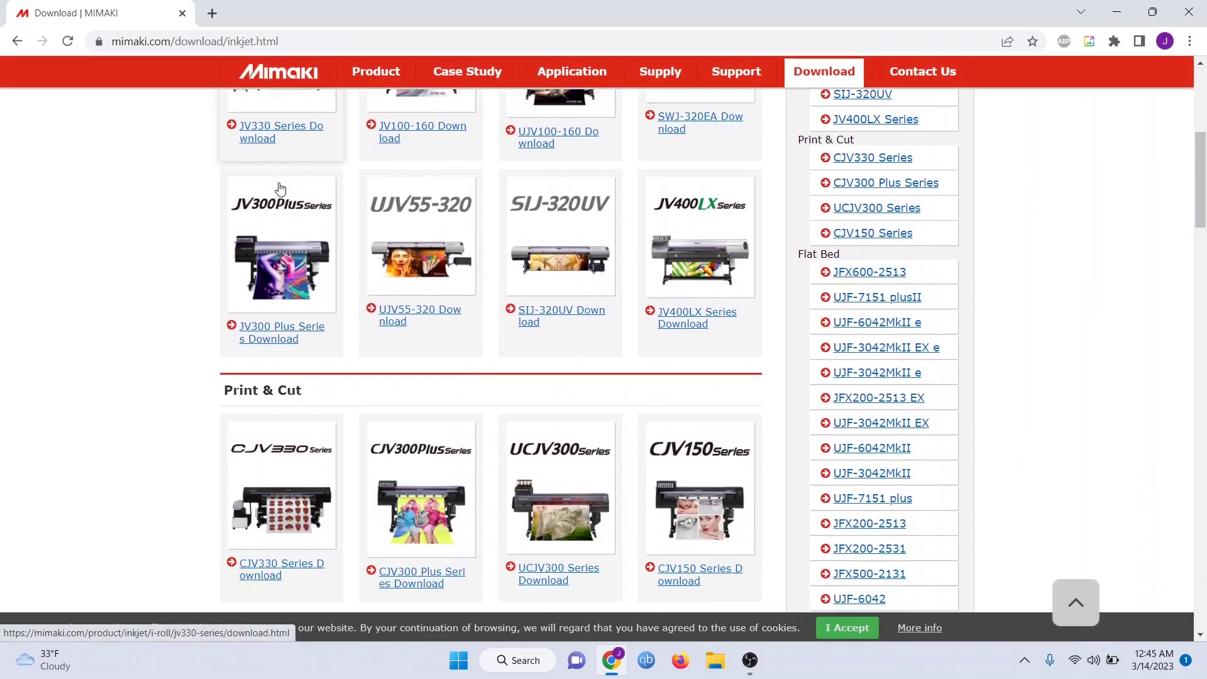
scroll(281, 189, down, 1)
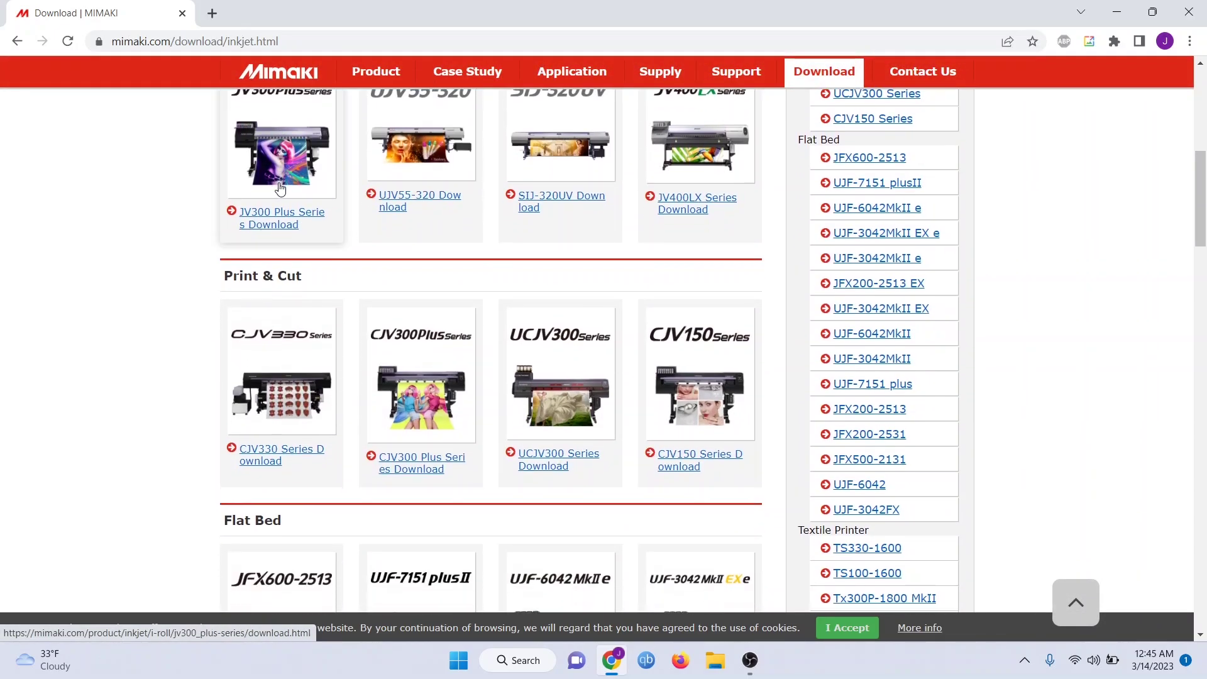
scroll(280, 188, down, 3)
scroll(280, 189, up, 2)
scroll(280, 188, down, 4)
scroll(363, 341, down, 1)
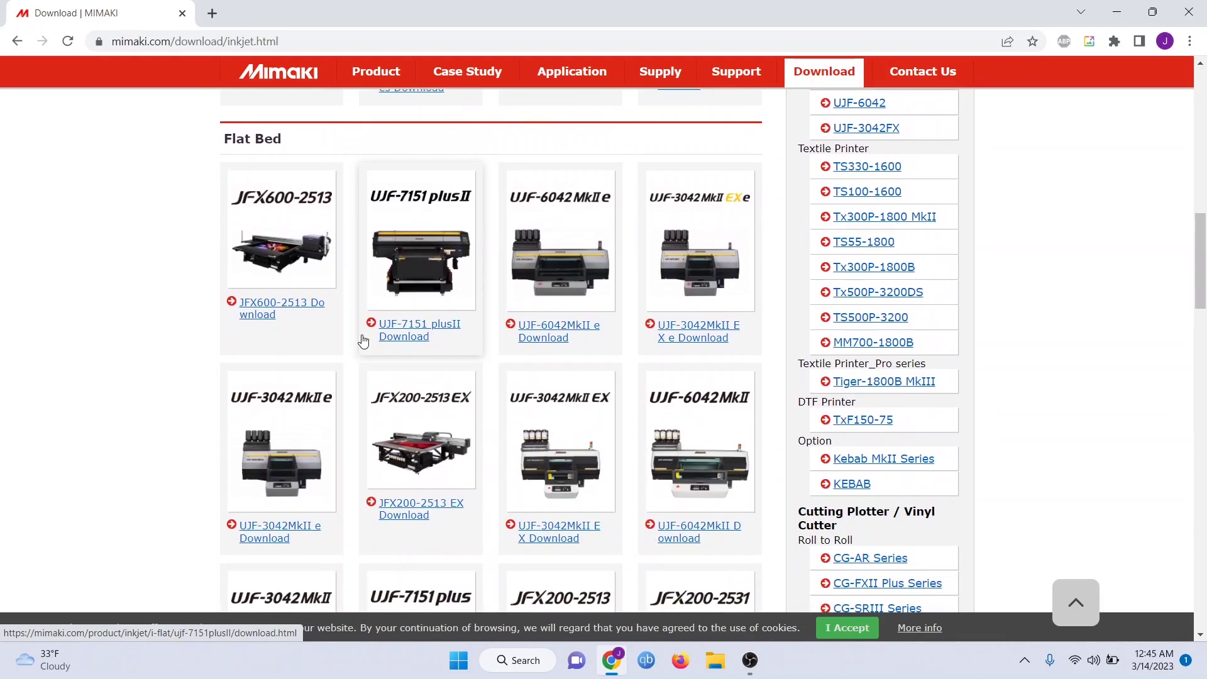
scroll(363, 341, up, 5)
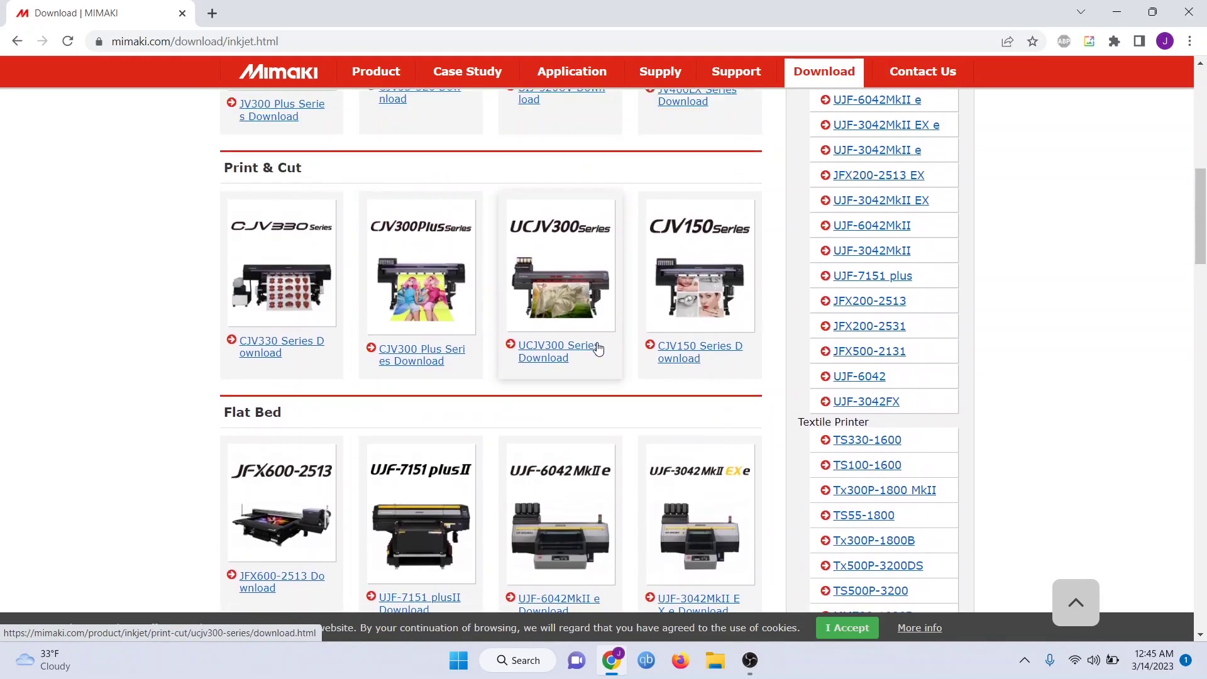
- Open the UCJV300 Series downloads and pick LUS-170 ink for the UCJV300-75 8-color CMYK row
click(553, 361)
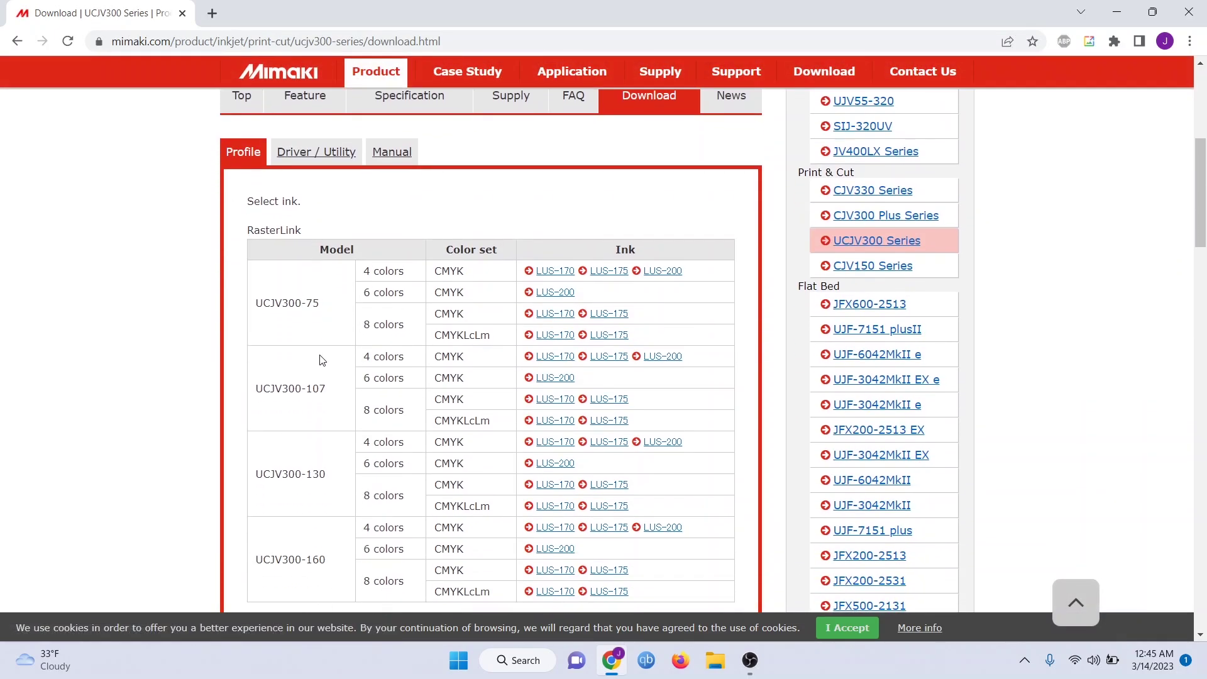
scroll(318, 356, down, 2)
scroll(319, 357, up, 1)
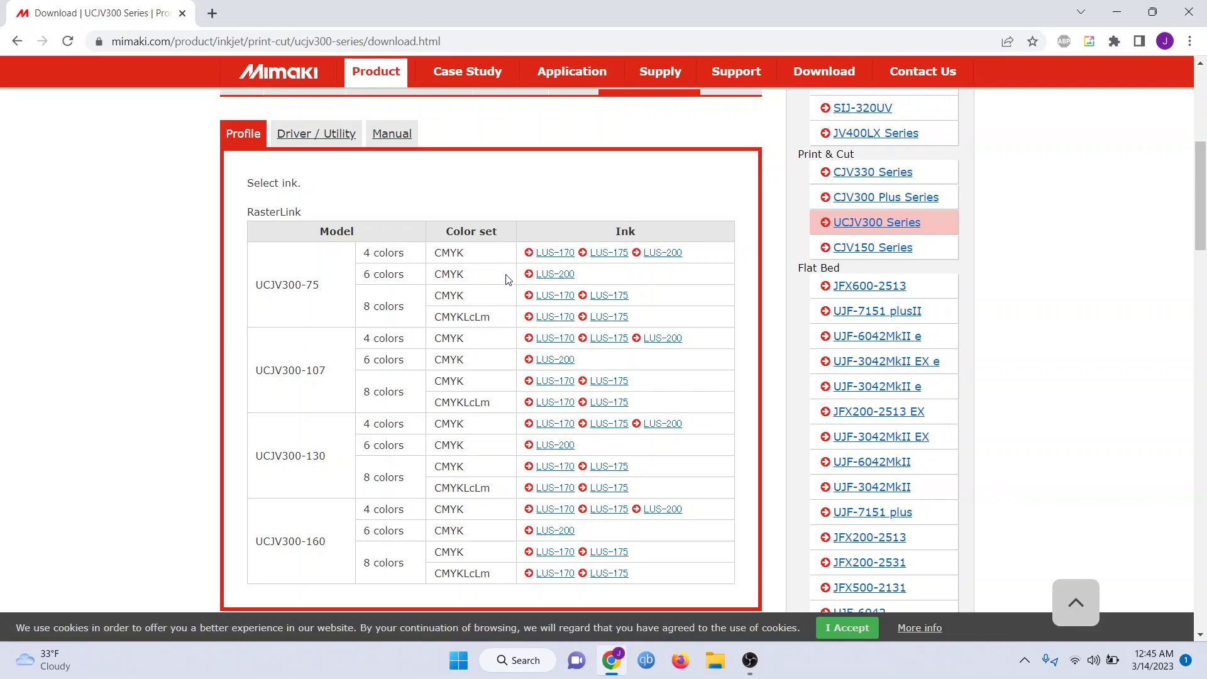
click(559, 296)
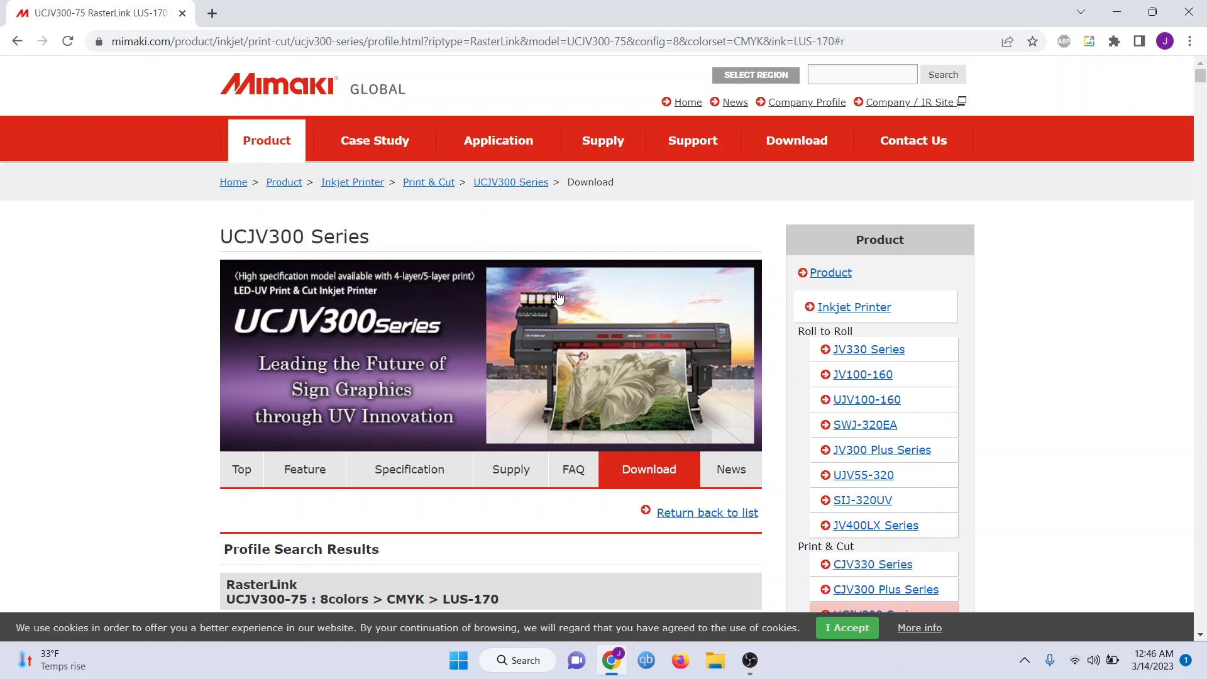
- Filter the profile list to Manufacturer Mimaki and Material PET, then scroll the results
scroll(559, 296, down, 10)
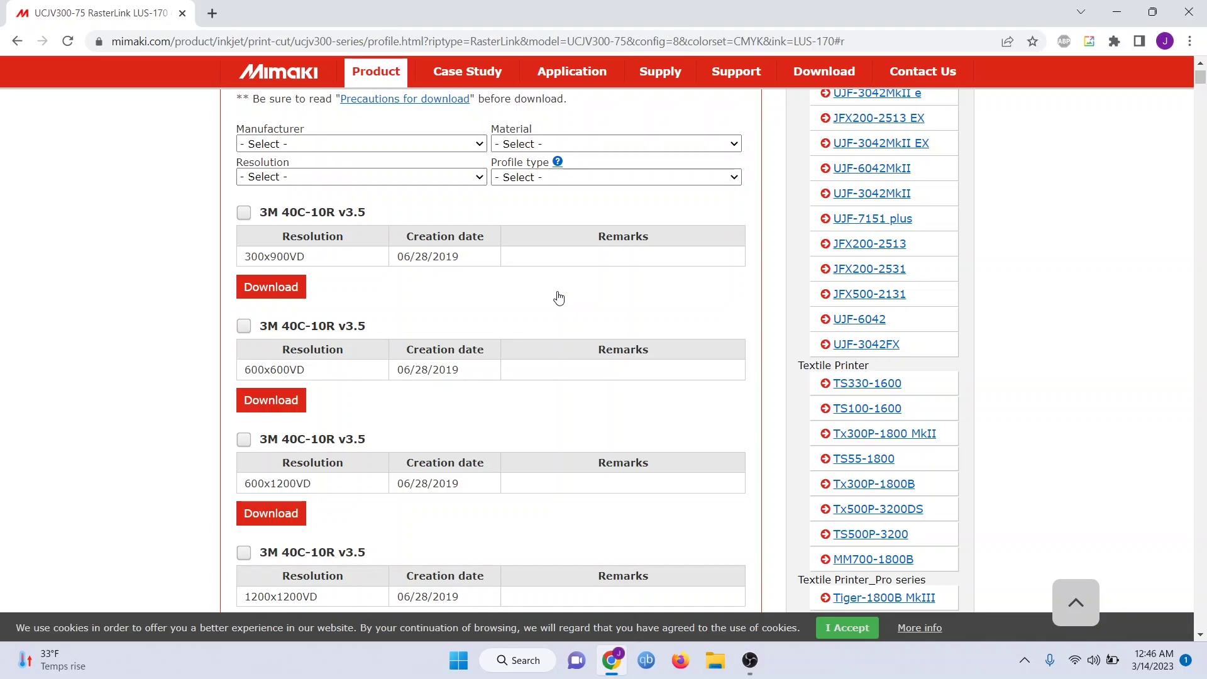
scroll(415, 225, up, 1)
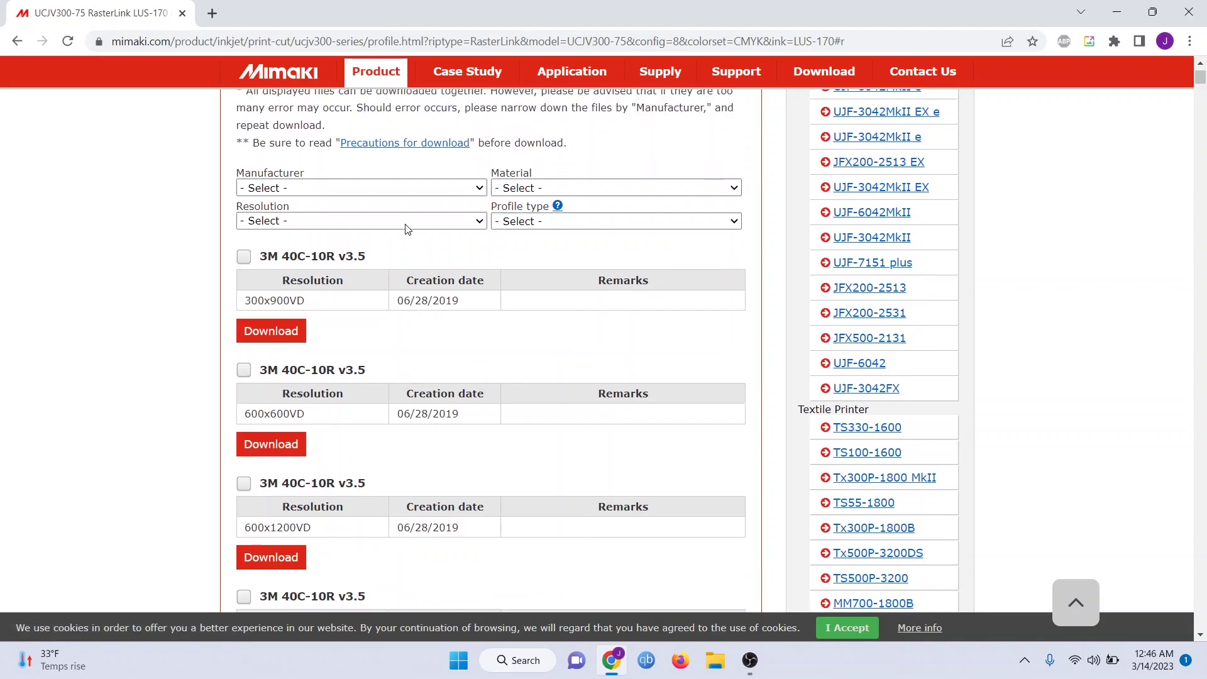
scroll(405, 224, down, 1)
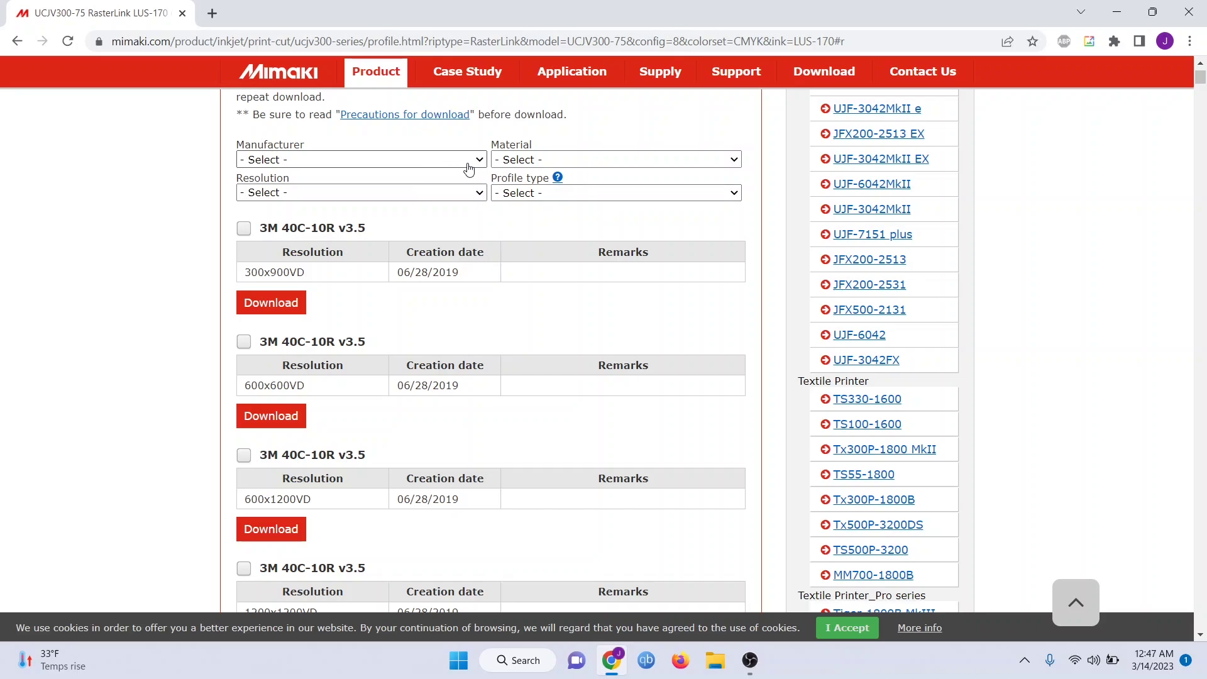
click(468, 165)
click(340, 212)
click(614, 165)
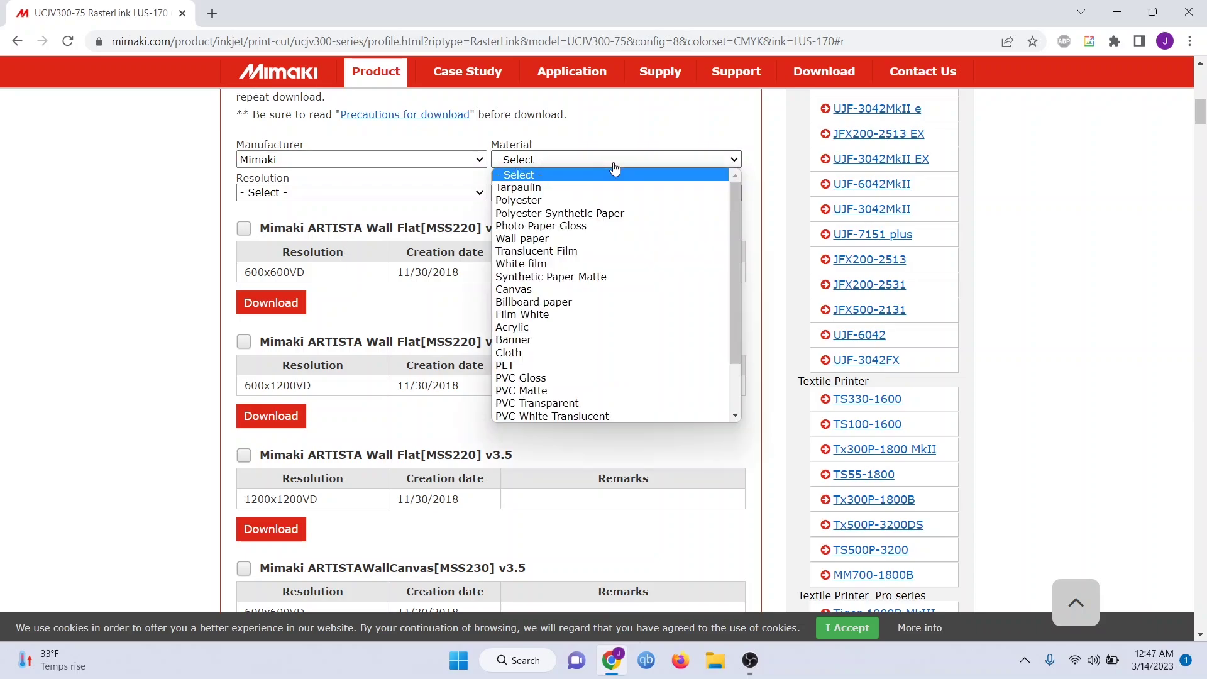
click(539, 368)
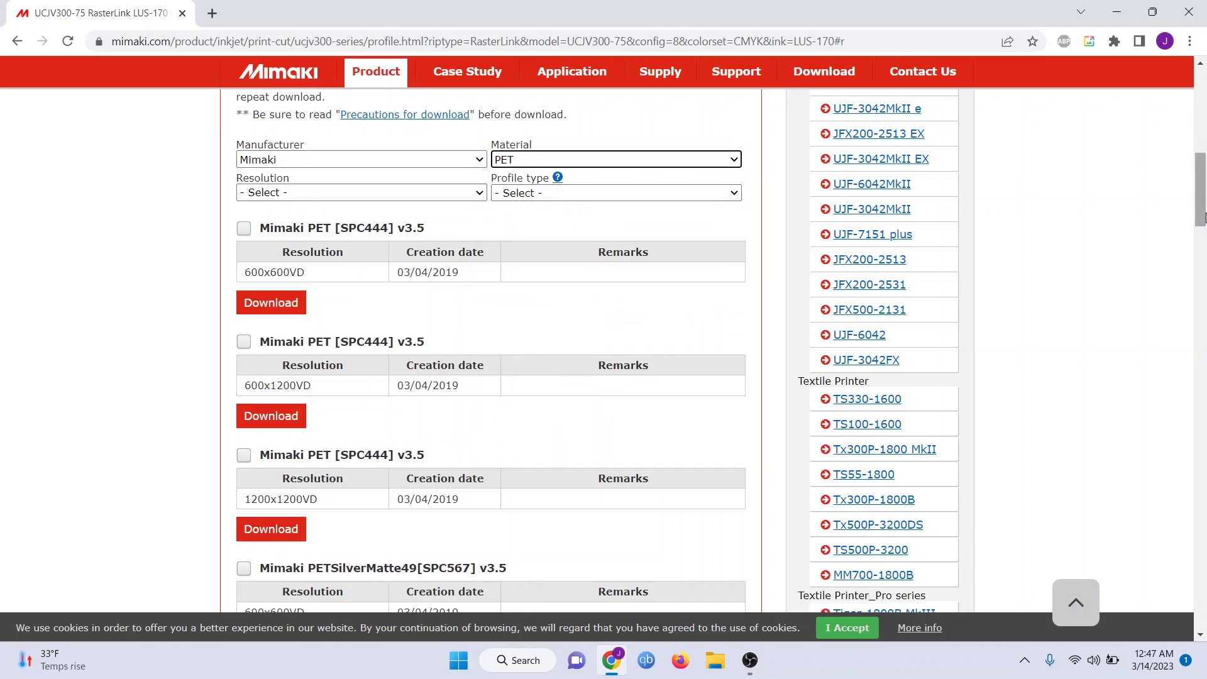
drag(1201, 197, 1204, 498)
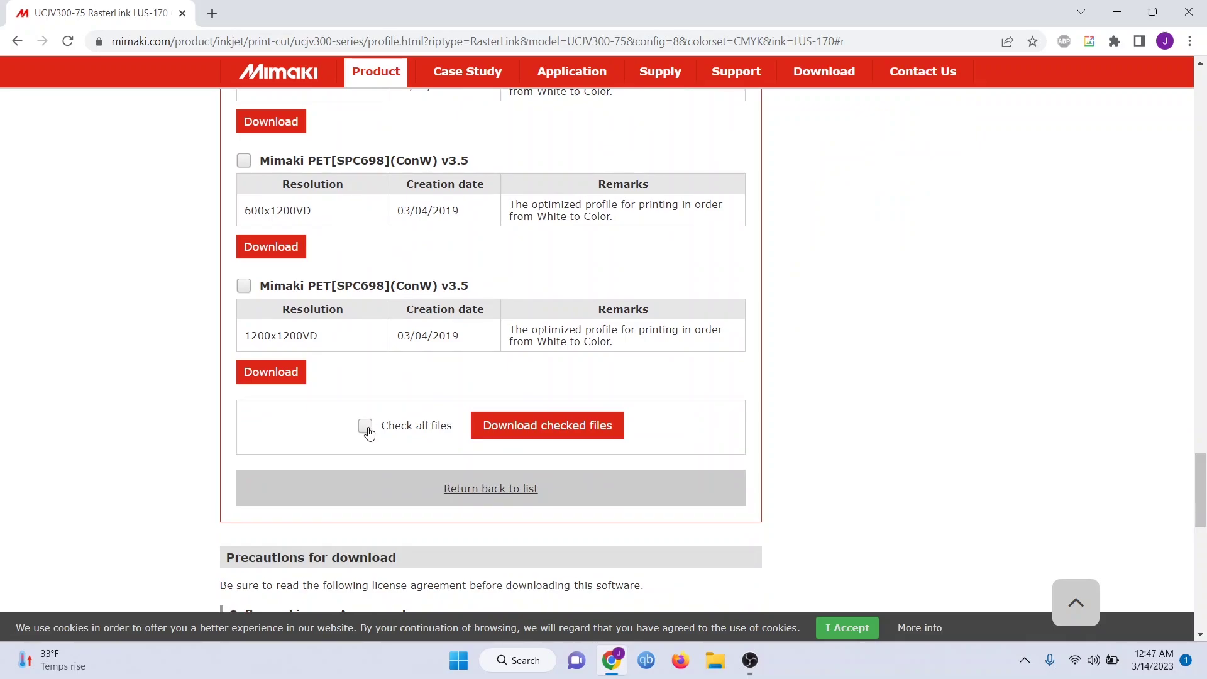
- Check all PET profiles, download them as one 52.3 MB zip, and open it
click(365, 427)
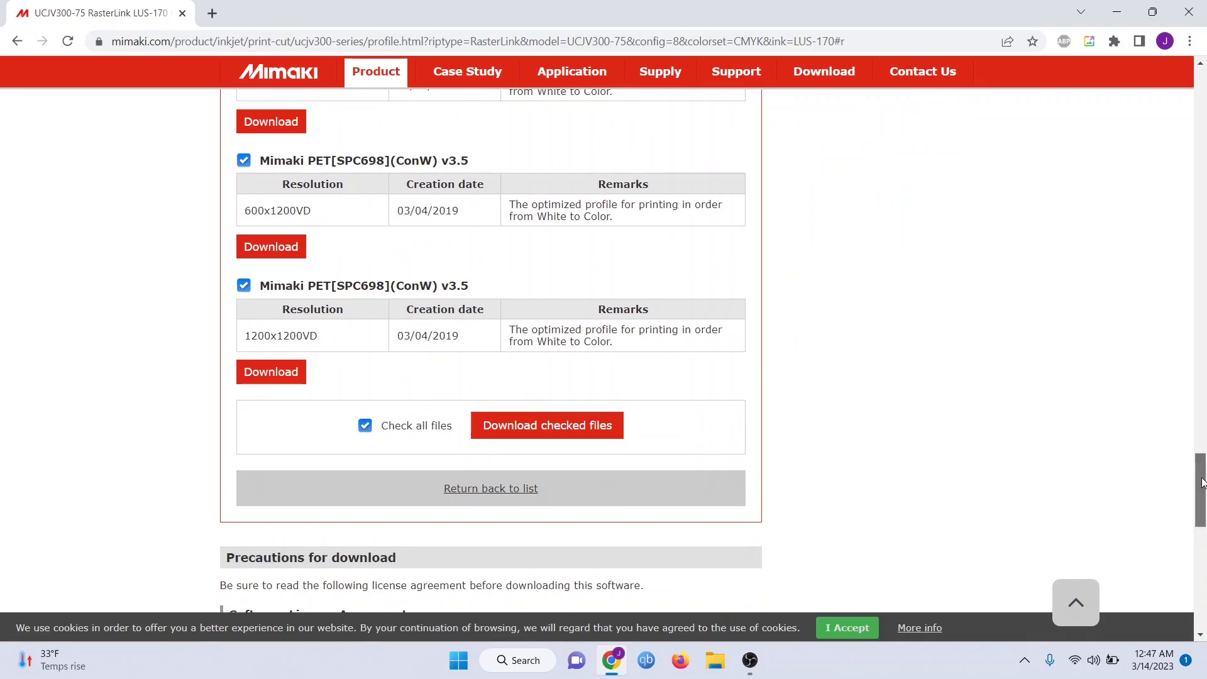
drag(1203, 482, 1173, 475)
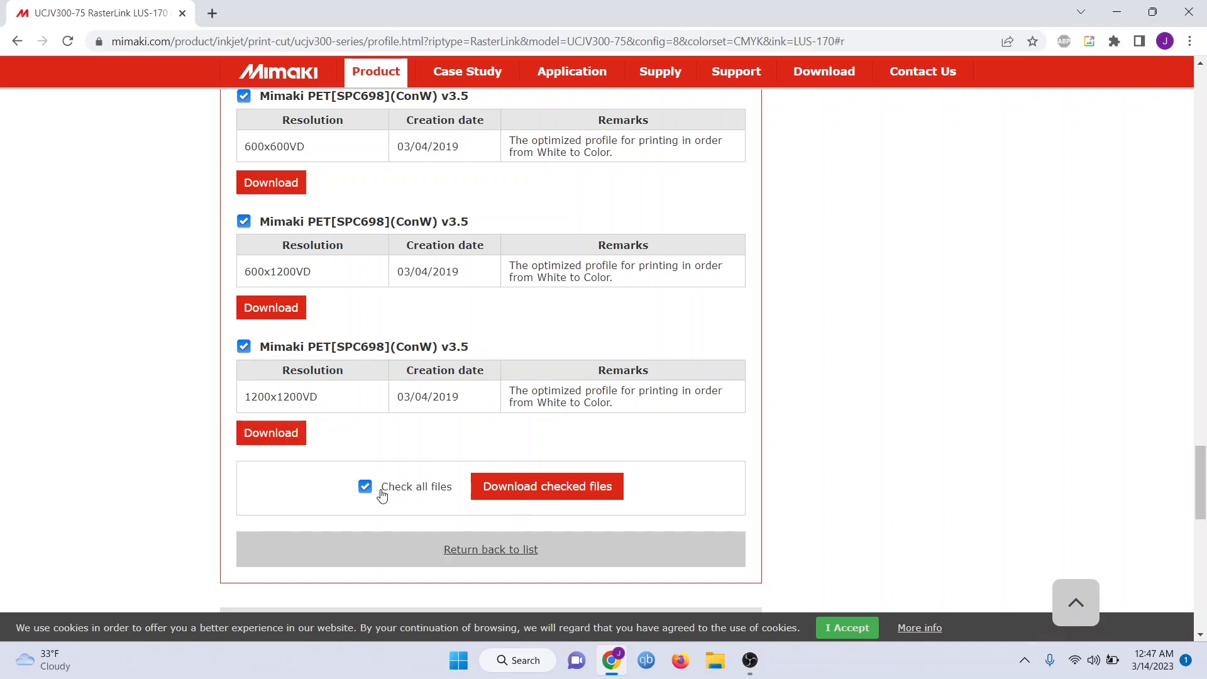
click(579, 497)
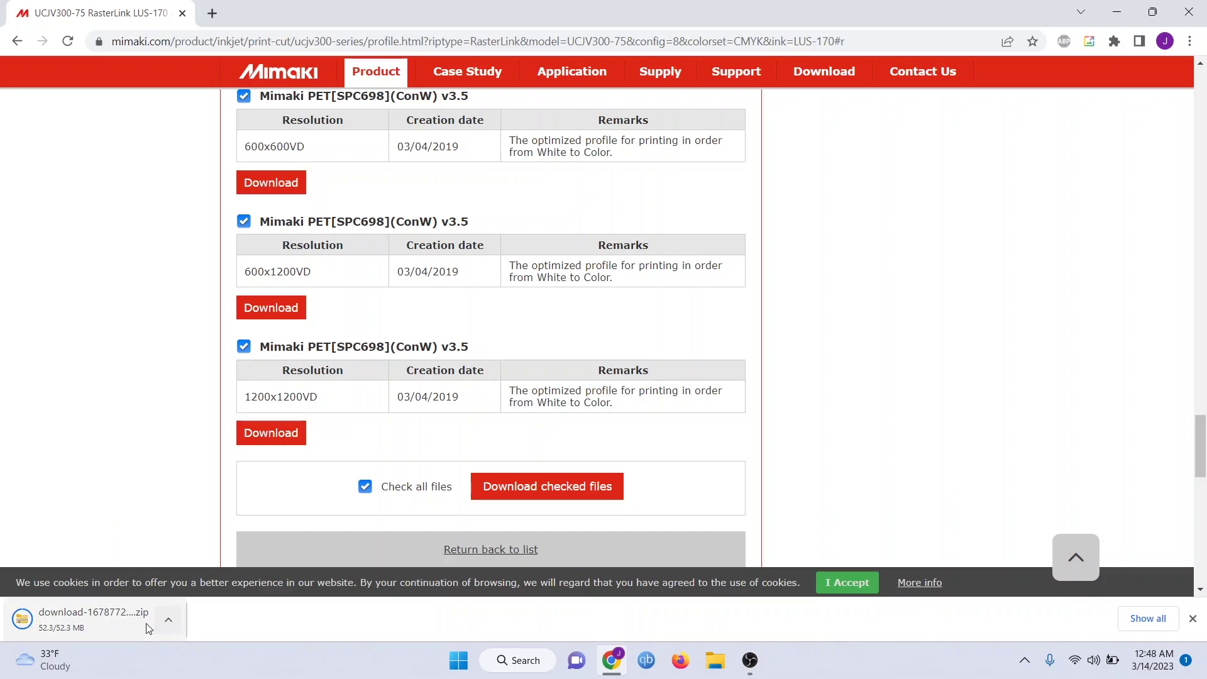
click(101, 613)
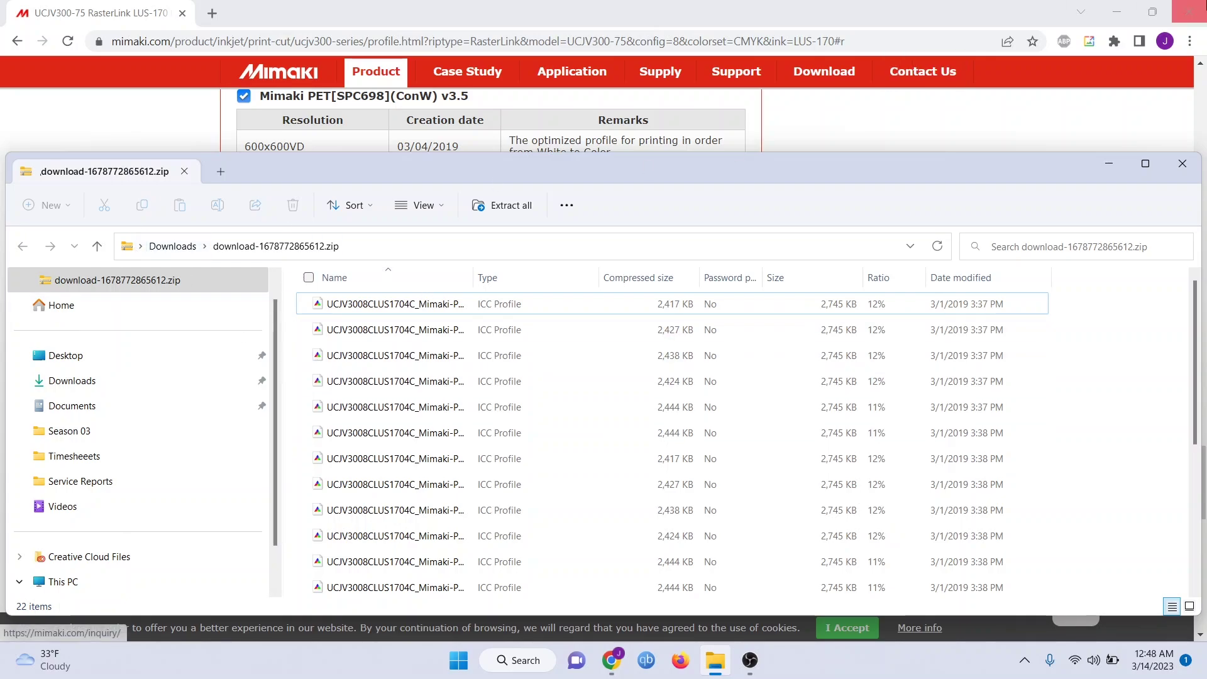
- Snap the zip window right and create a desktop folder named 'UCJV Profiles'
click(1117, 12)
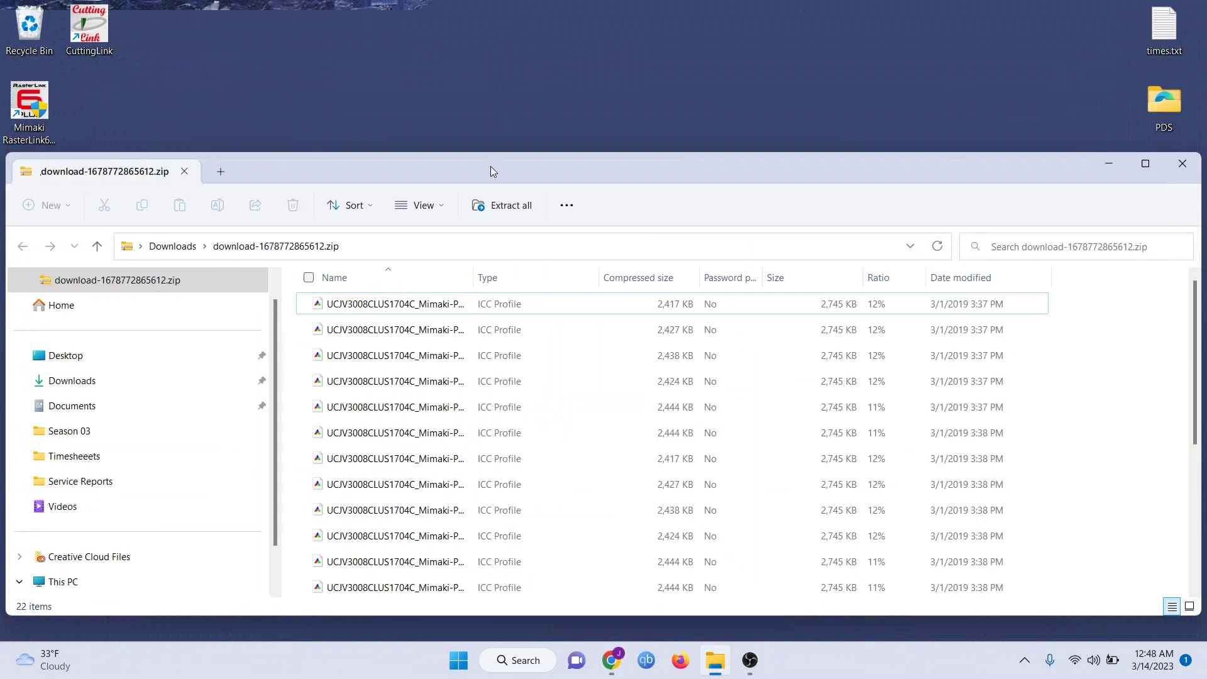
drag(493, 169, 1204, 126)
click(412, 85)
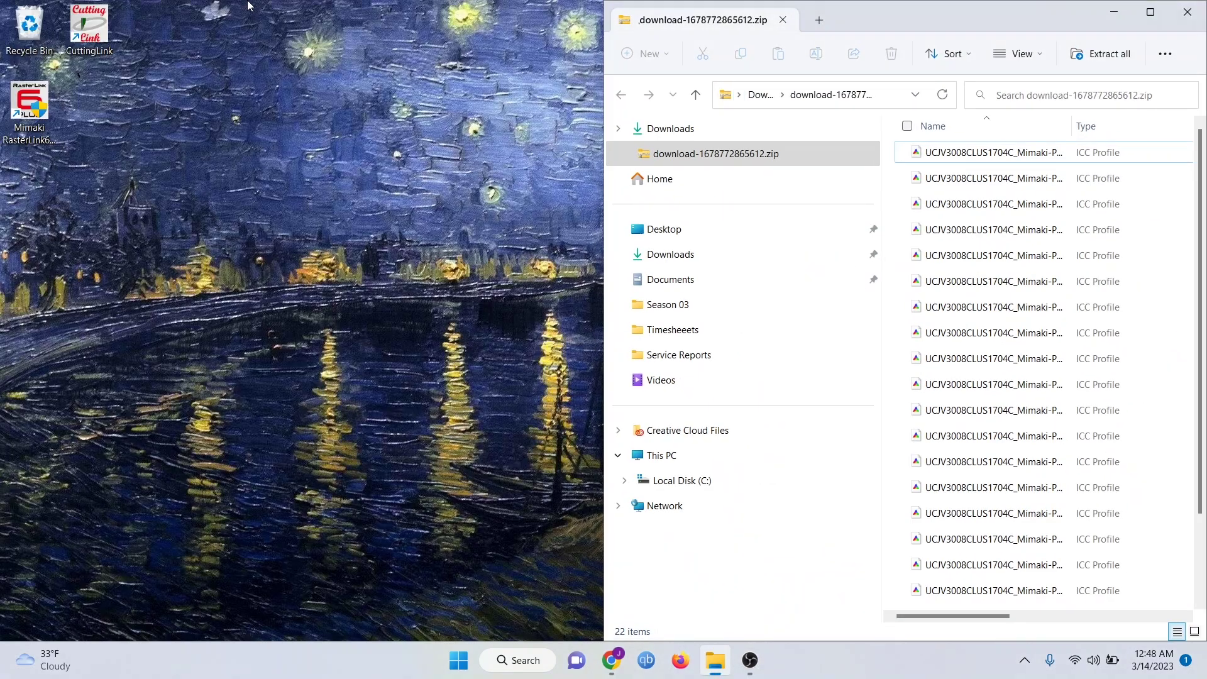
right_click(86, 102)
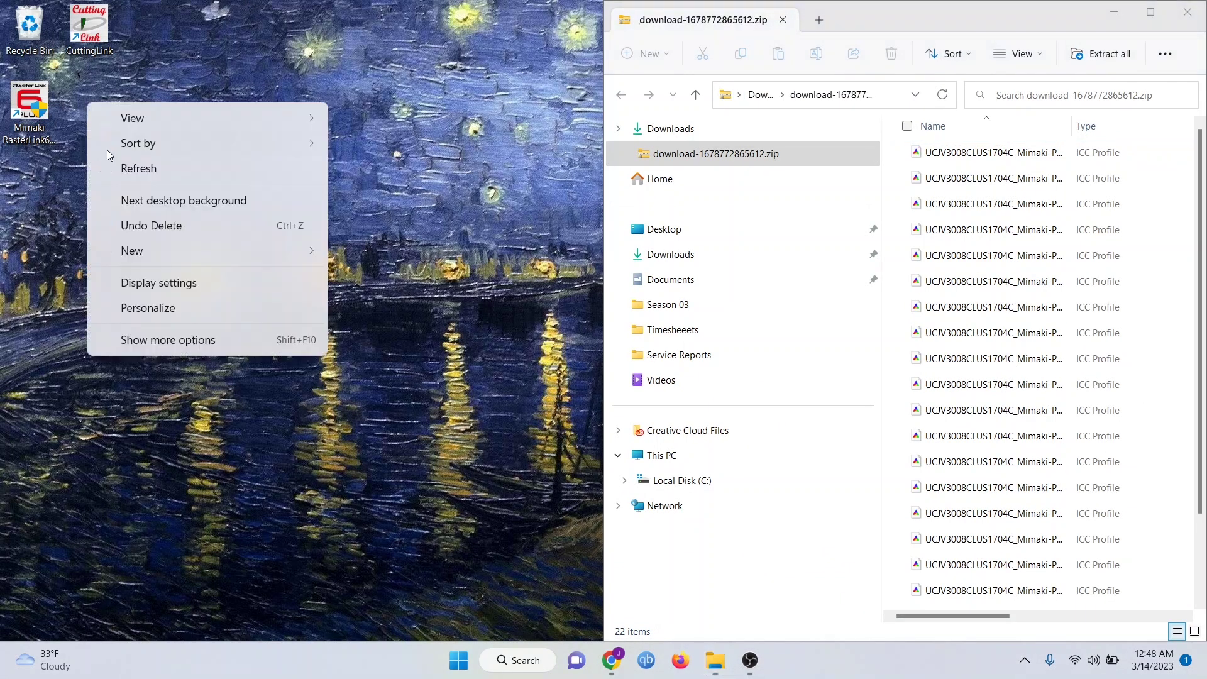
mouse_move(296, 258)
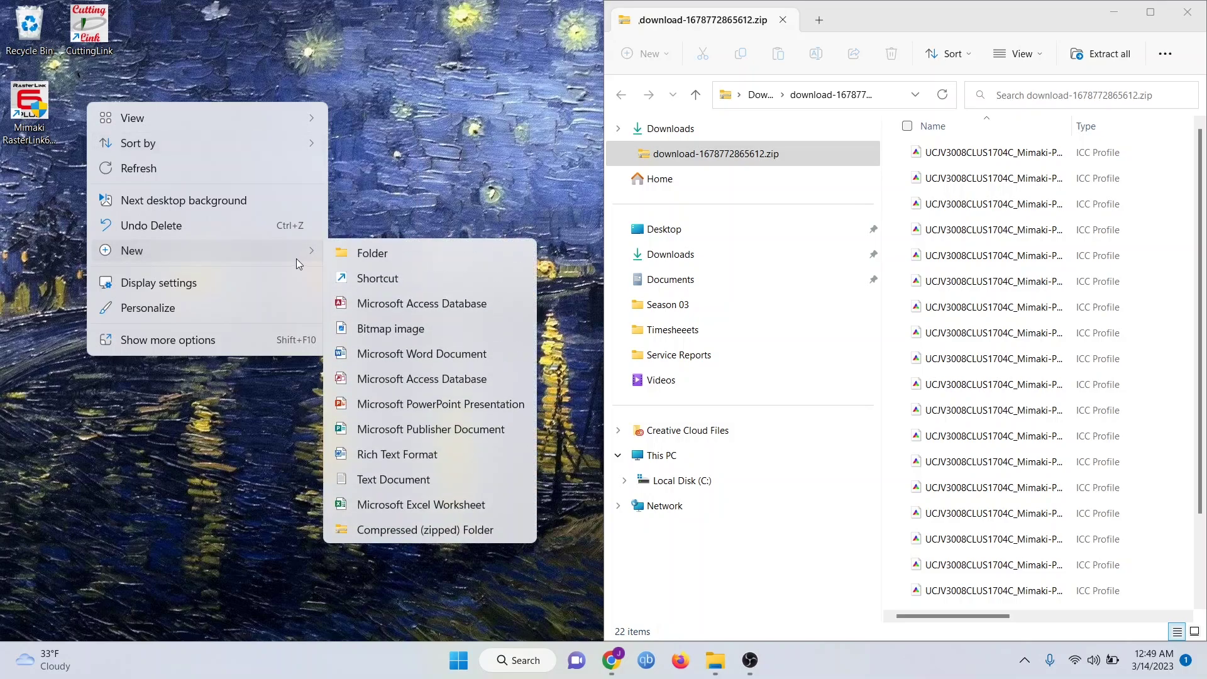
click(393, 254)
text(P)
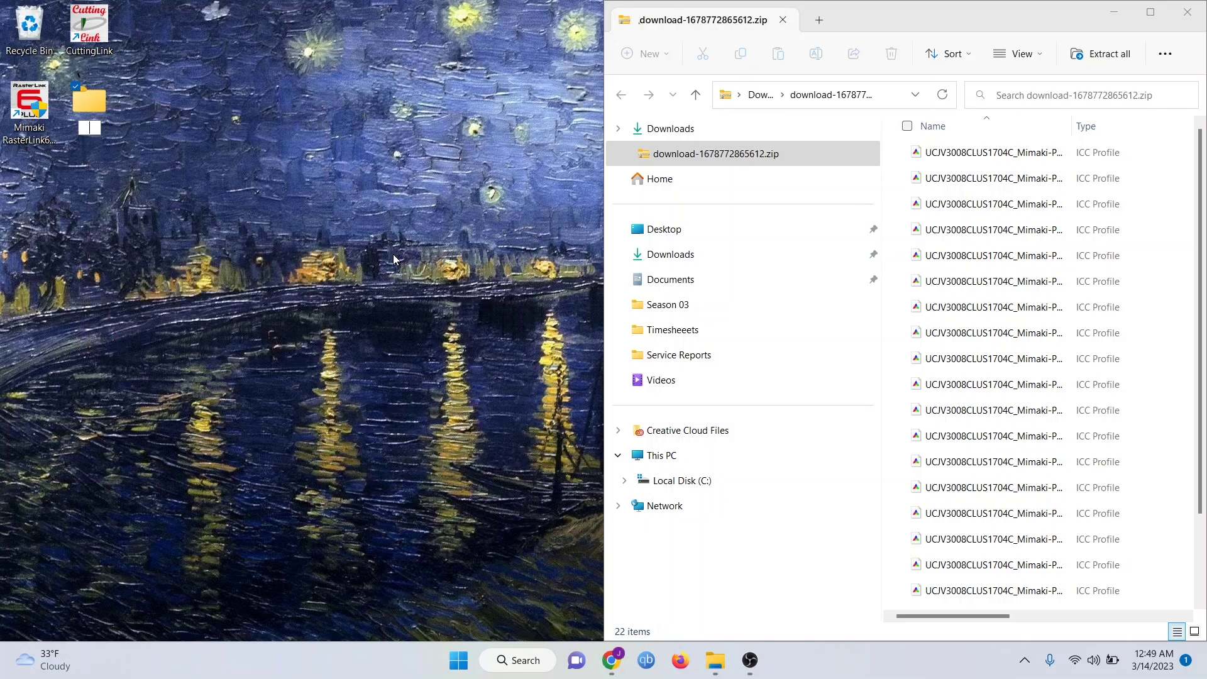
text(UCJV Profiles)
key(Return)
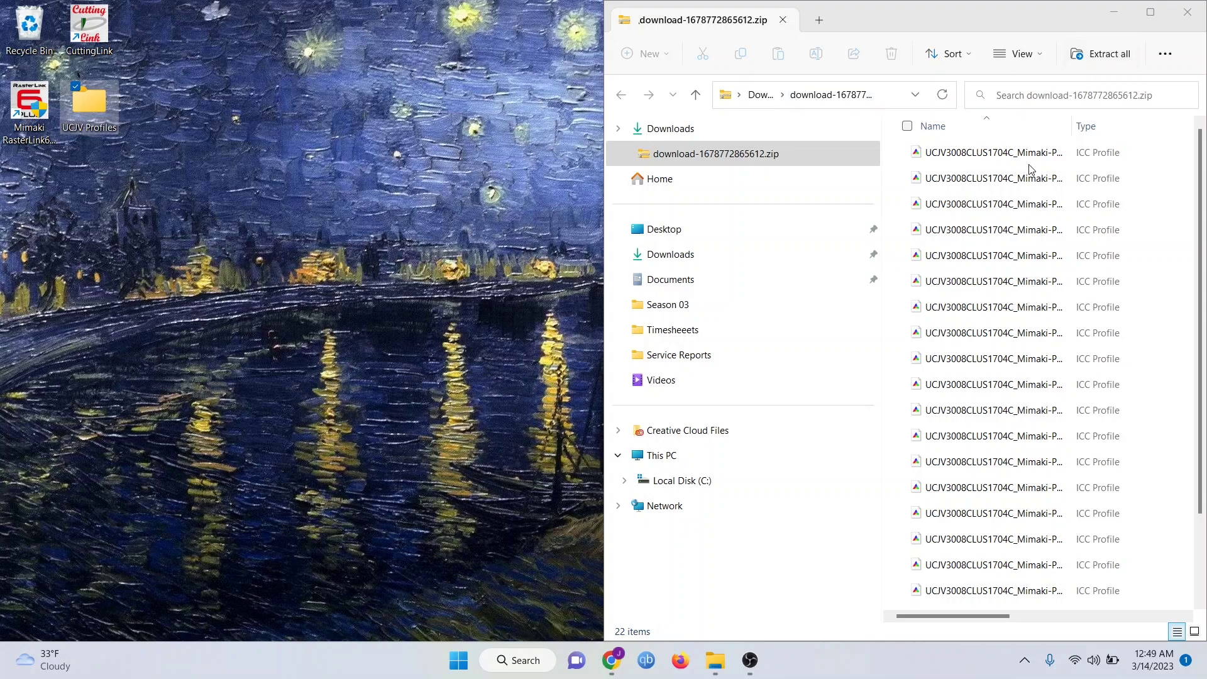
- Copy all 22 ICC profiles from the zip into UCJV Profiles and close Explorer
click(1019, 154)
scroll(922, 356, down, 3)
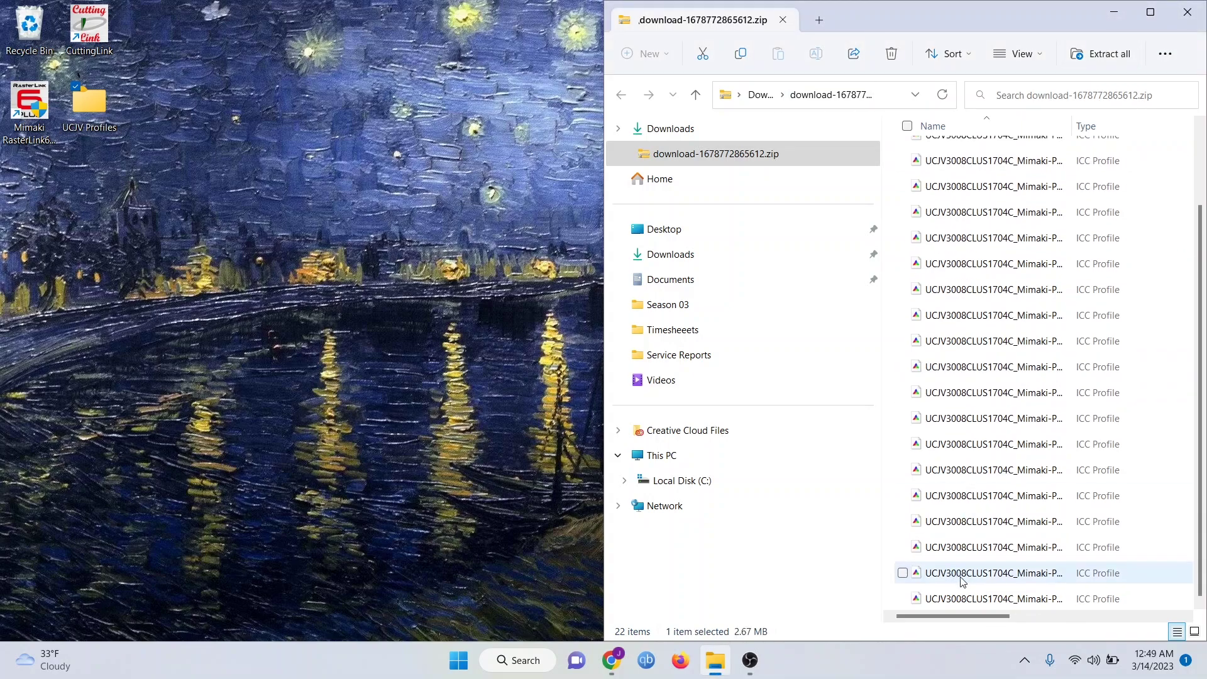
shift+click(968, 598)
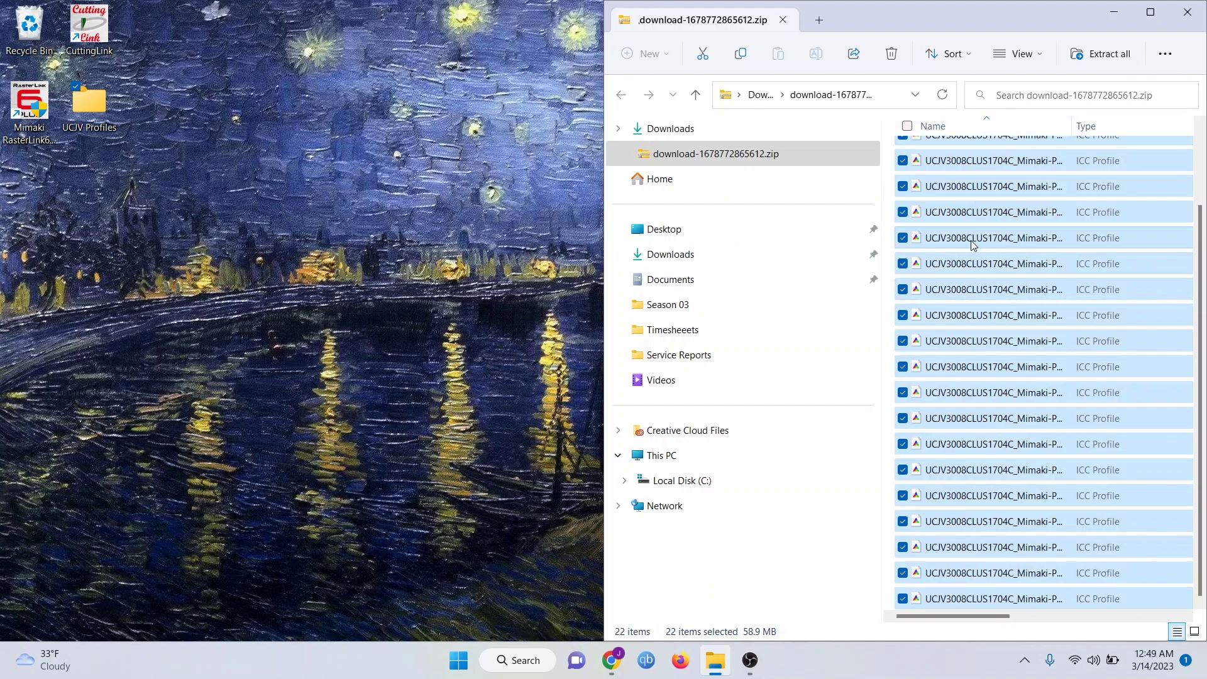
drag(970, 240, 86, 107)
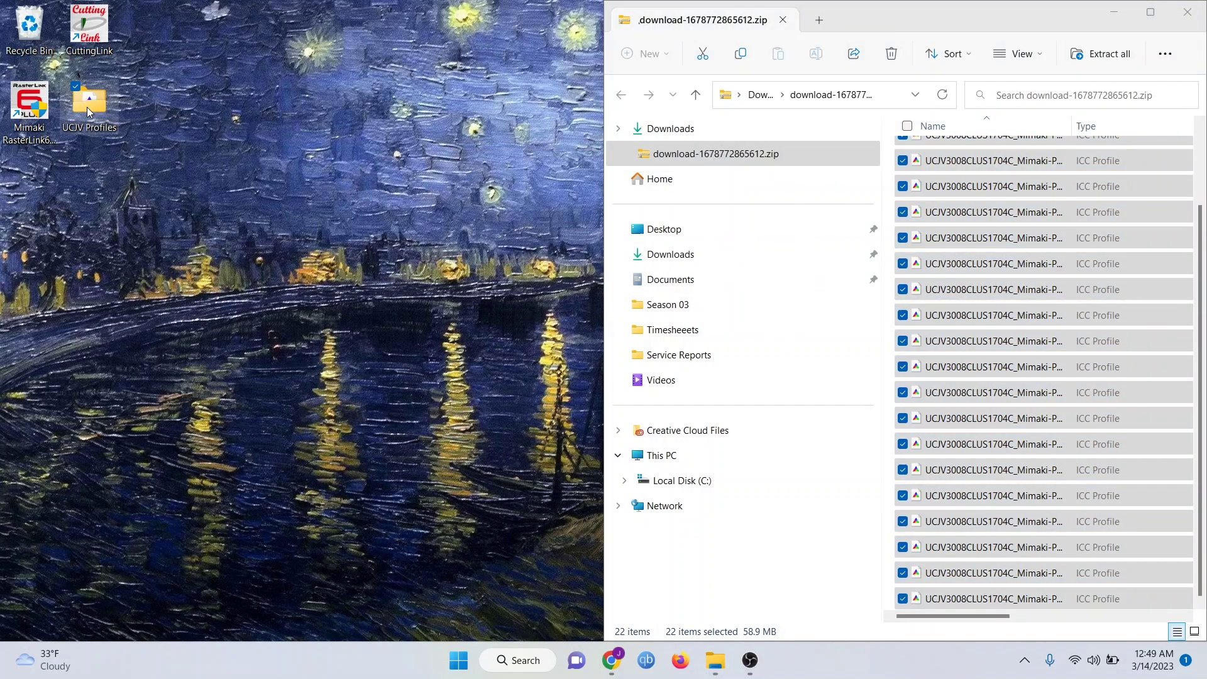
click(1187, 14)
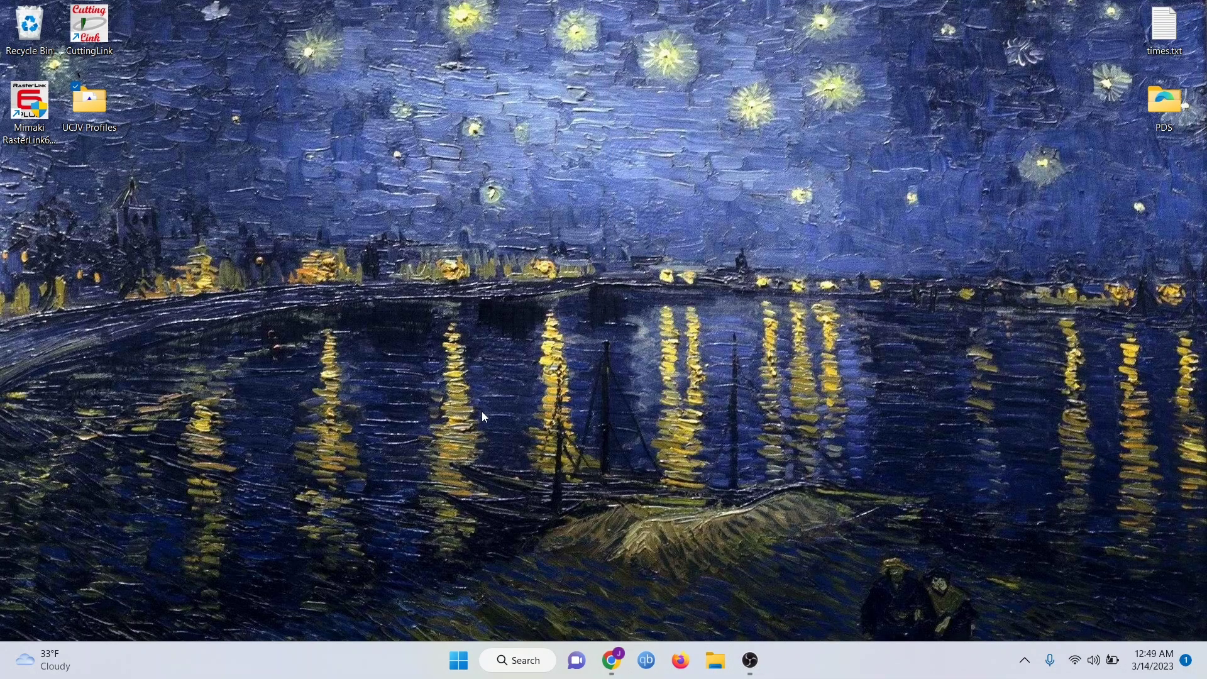
- Return to the UCJV300 Series download page and list its Driver / Utility downloads
click(611, 660)
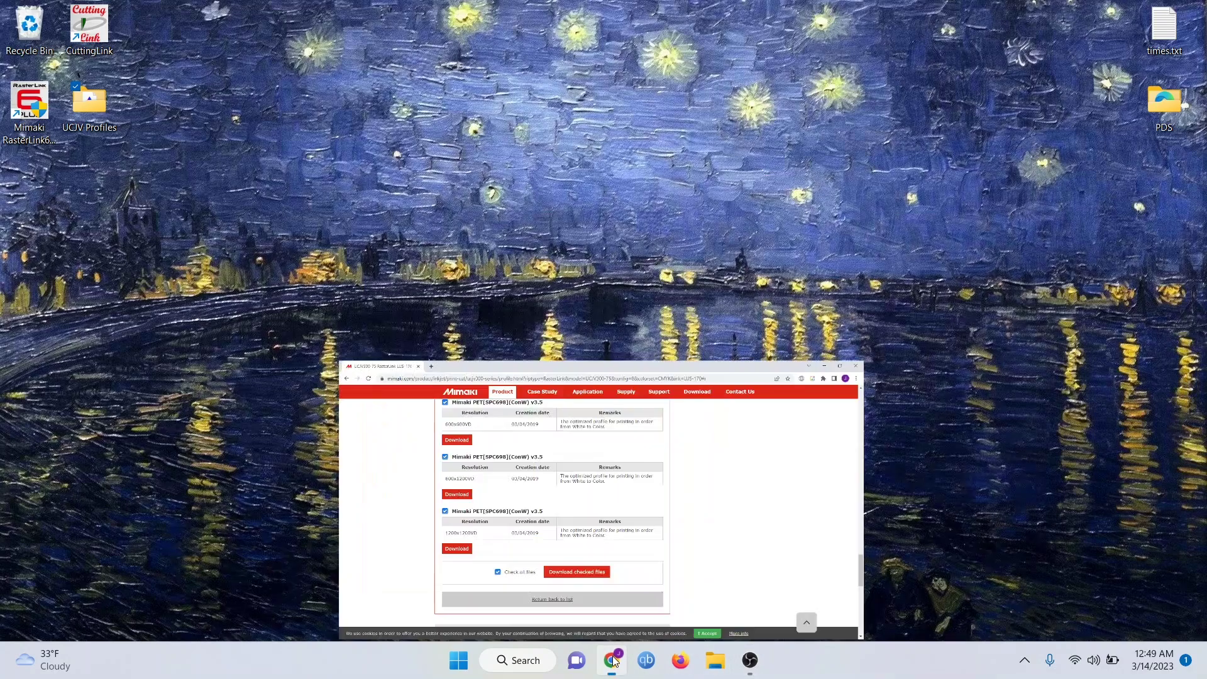
click(18, 42)
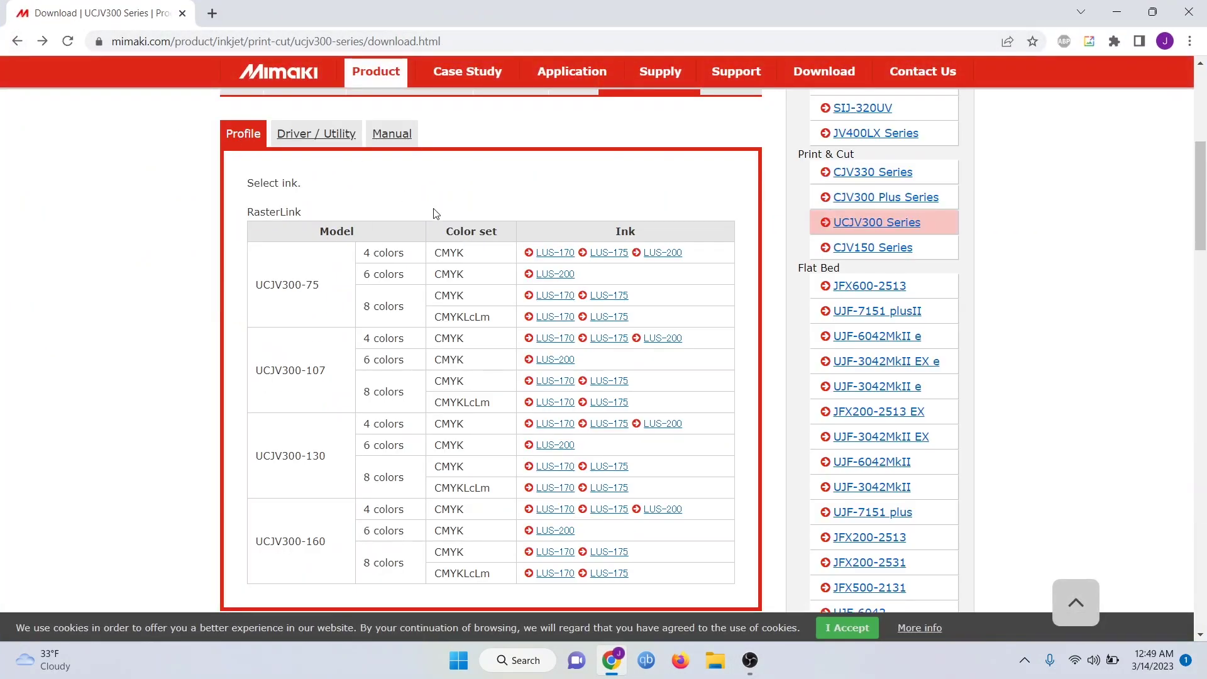
scroll(444, 213, up, 5)
scroll(384, 318, down, 1)
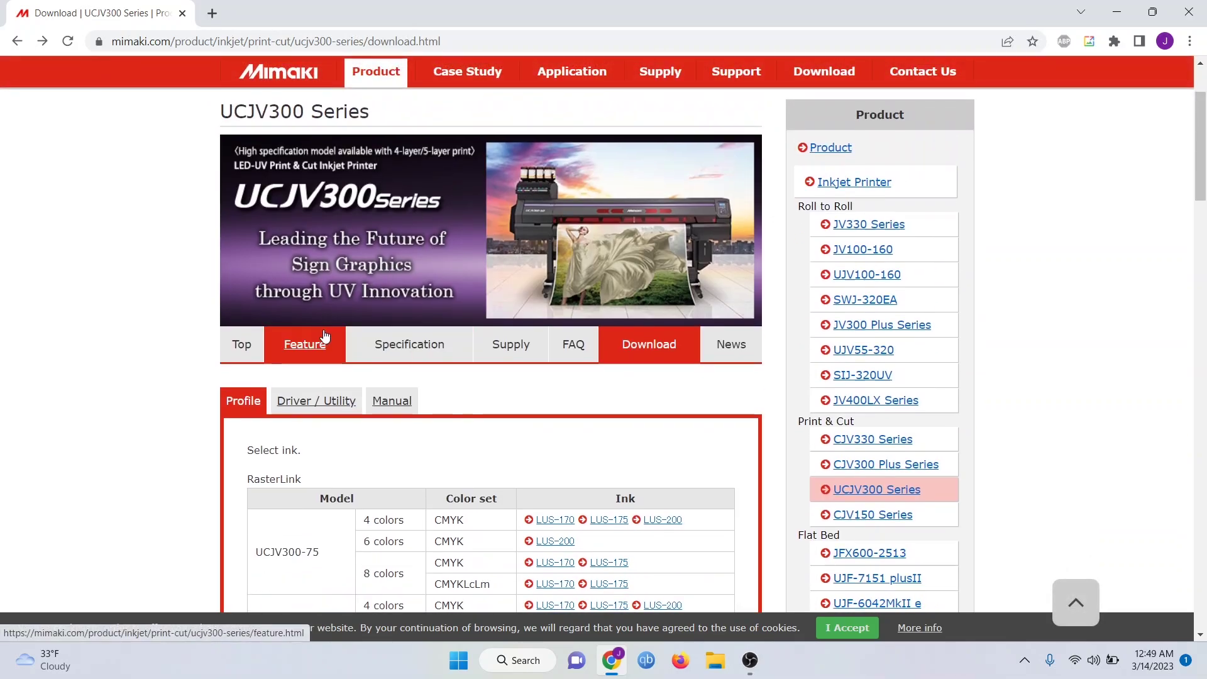
click(312, 408)
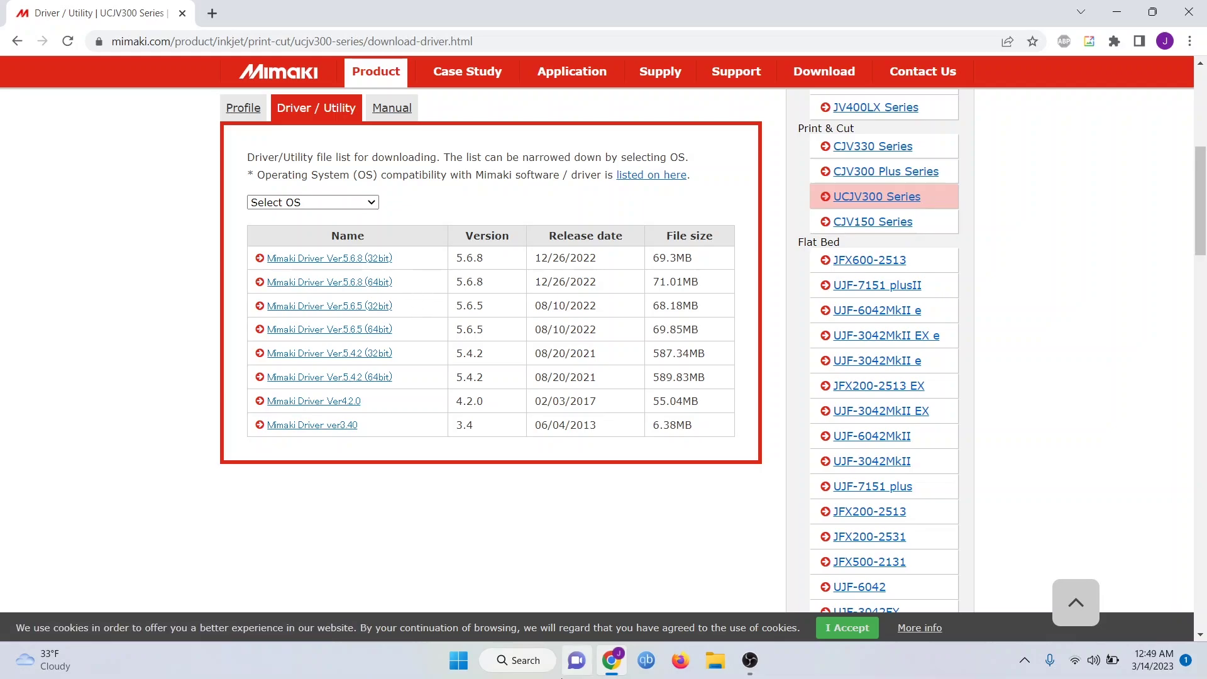
click(516, 662)
text(syst)
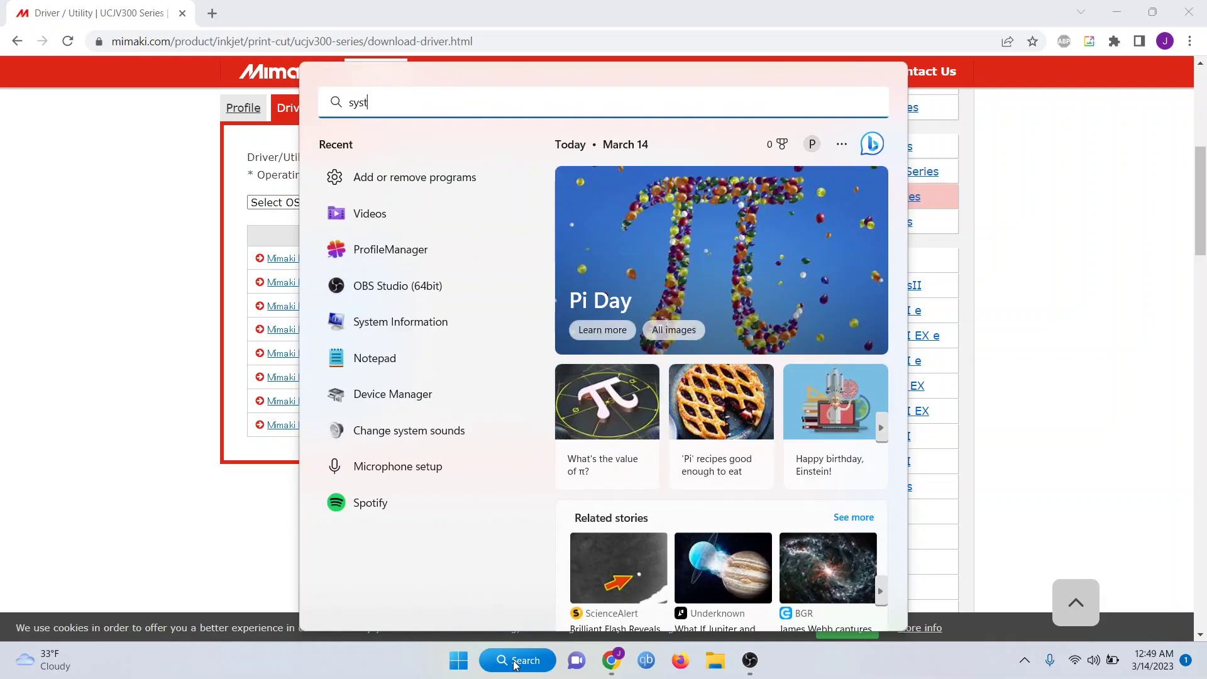
text(em in)
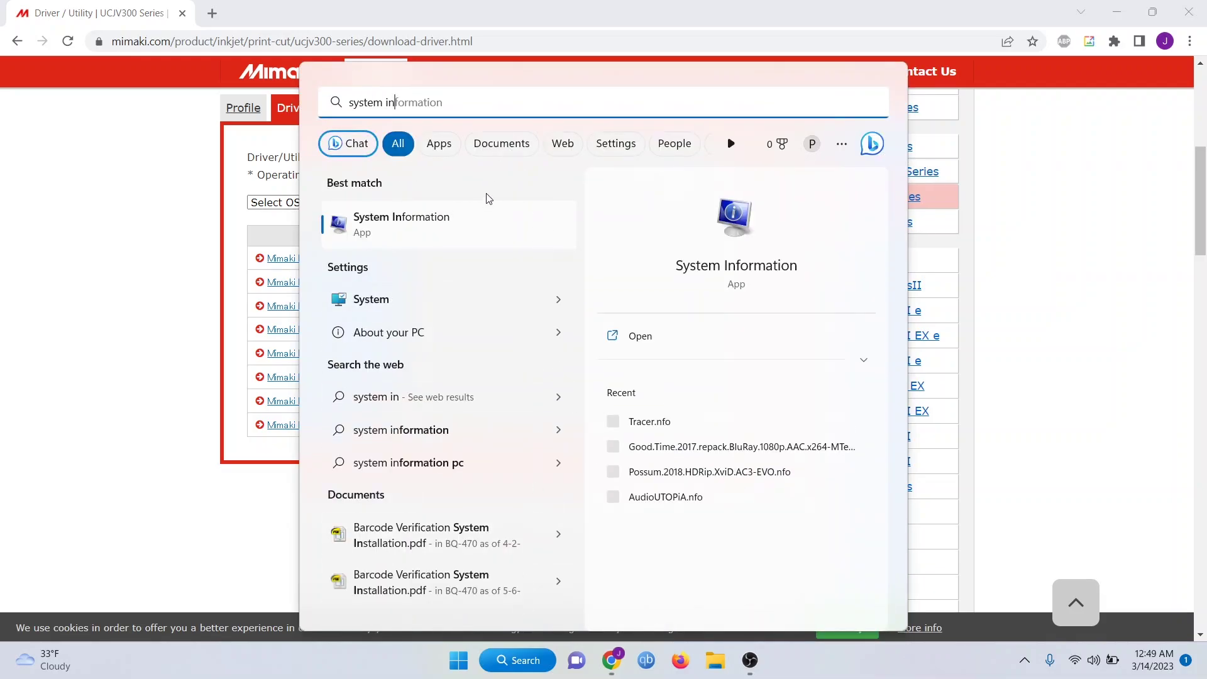
click(418, 232)
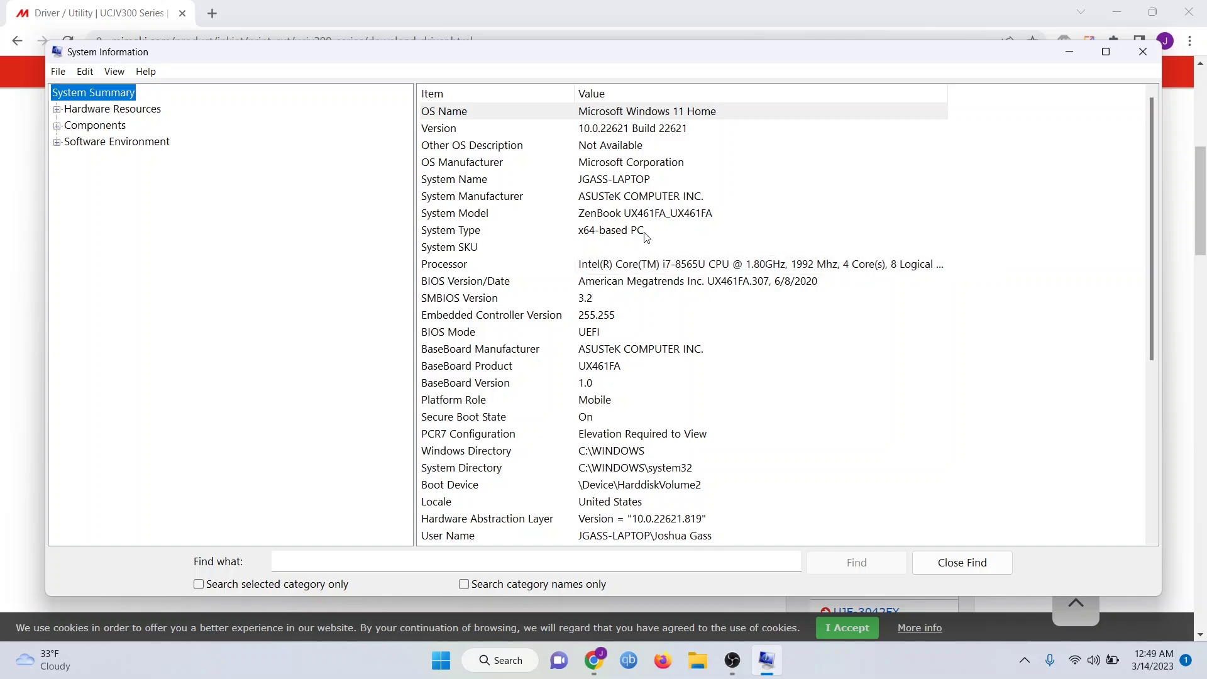
click(570, 235)
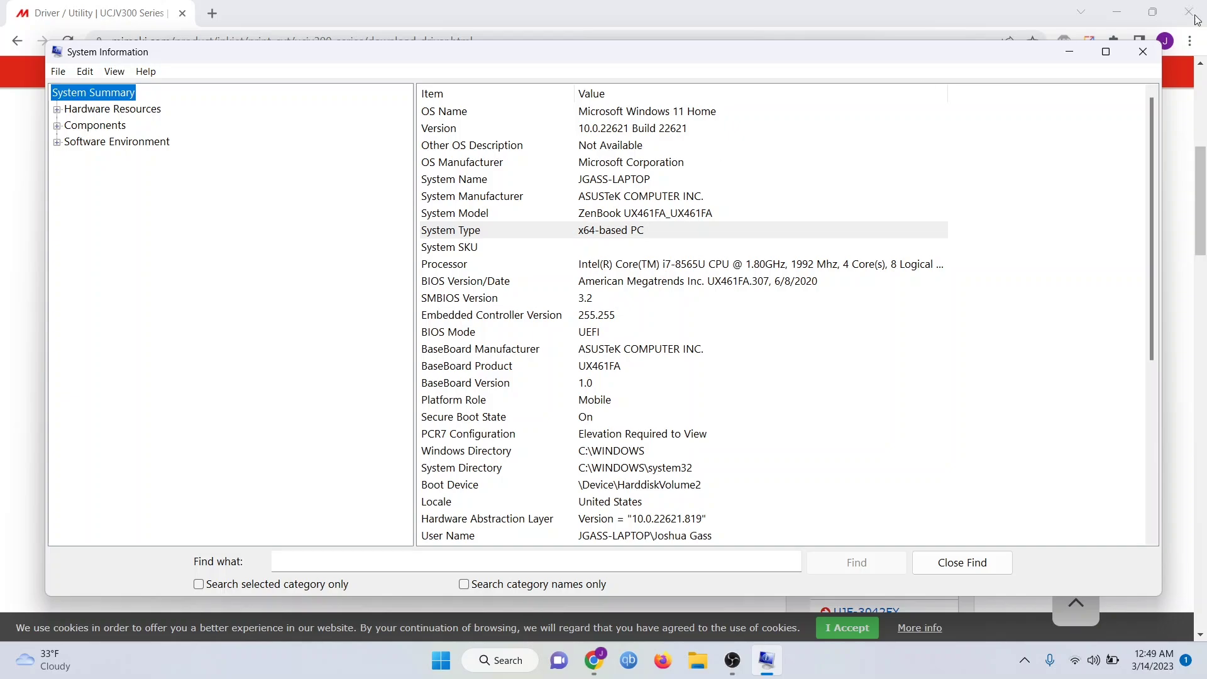
- Download the Mimaki Driver Ver5.6.8 (64bit) installer and run MimakiDriver-v5.6.8-64bit.exe
click(1142, 52)
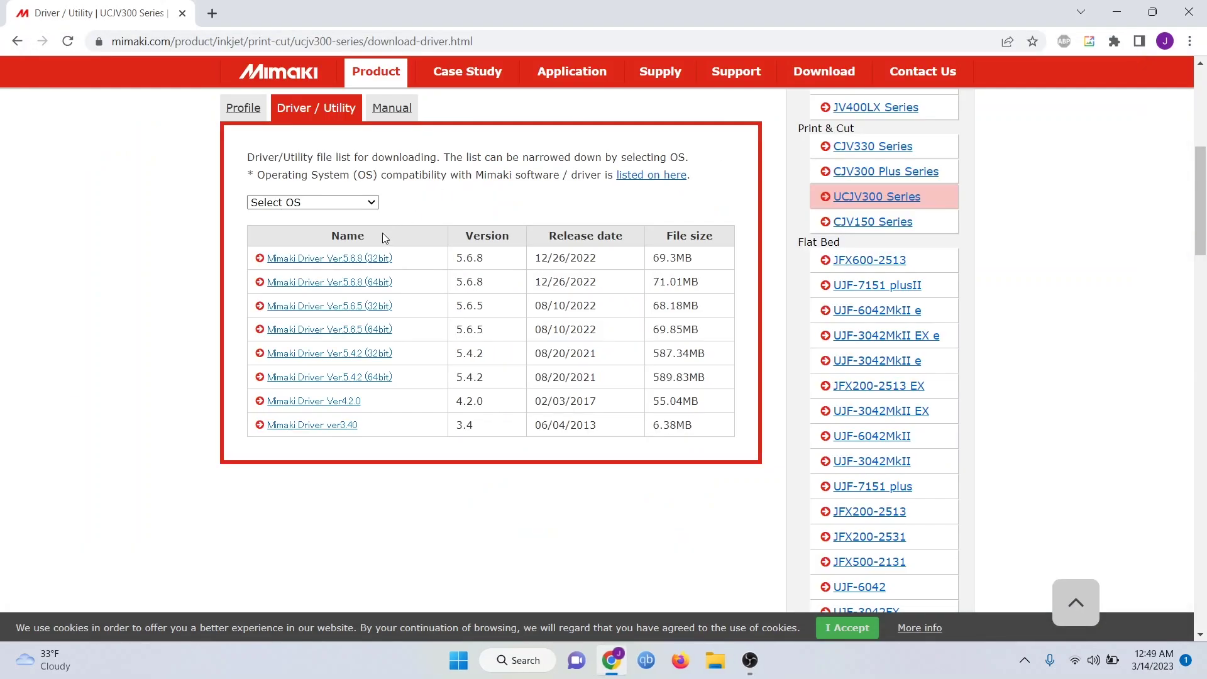
click(373, 288)
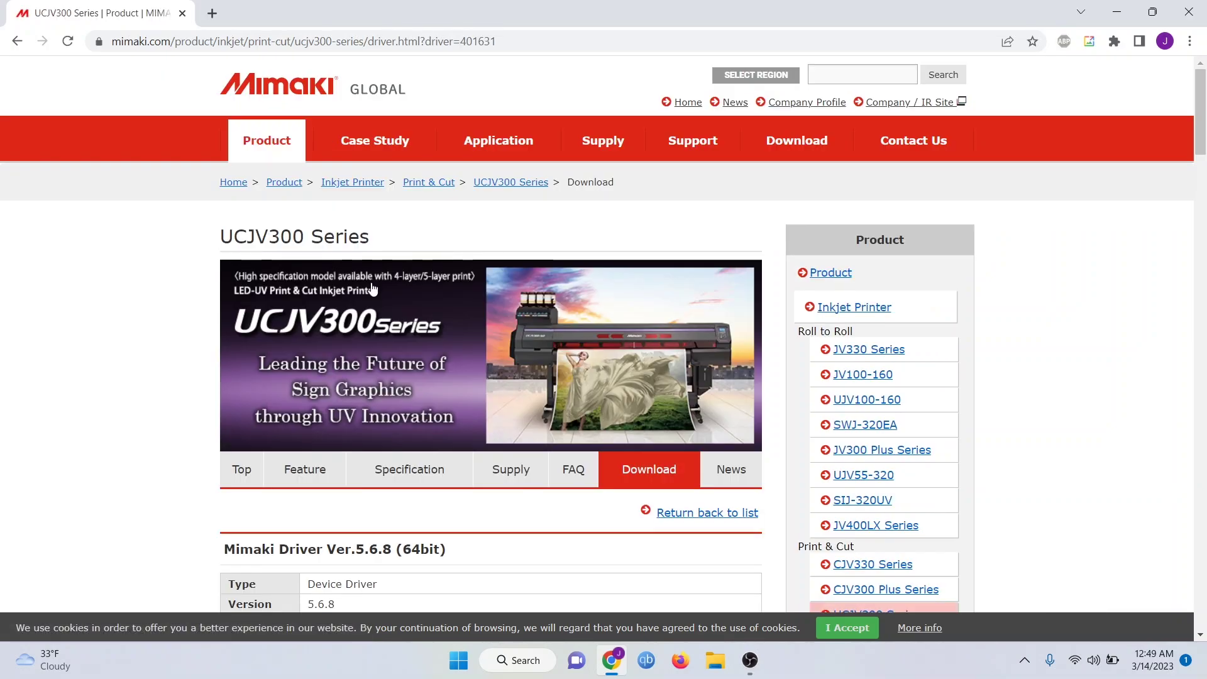
scroll(374, 288, down, 15)
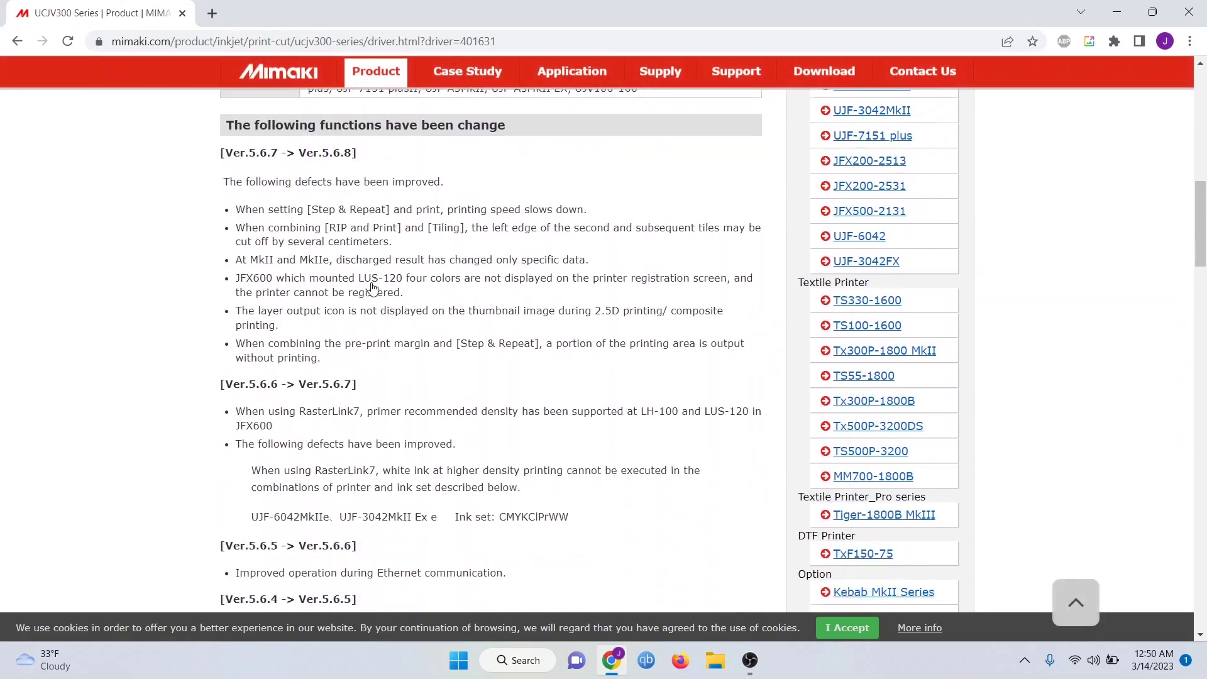
scroll(373, 288, down, 20)
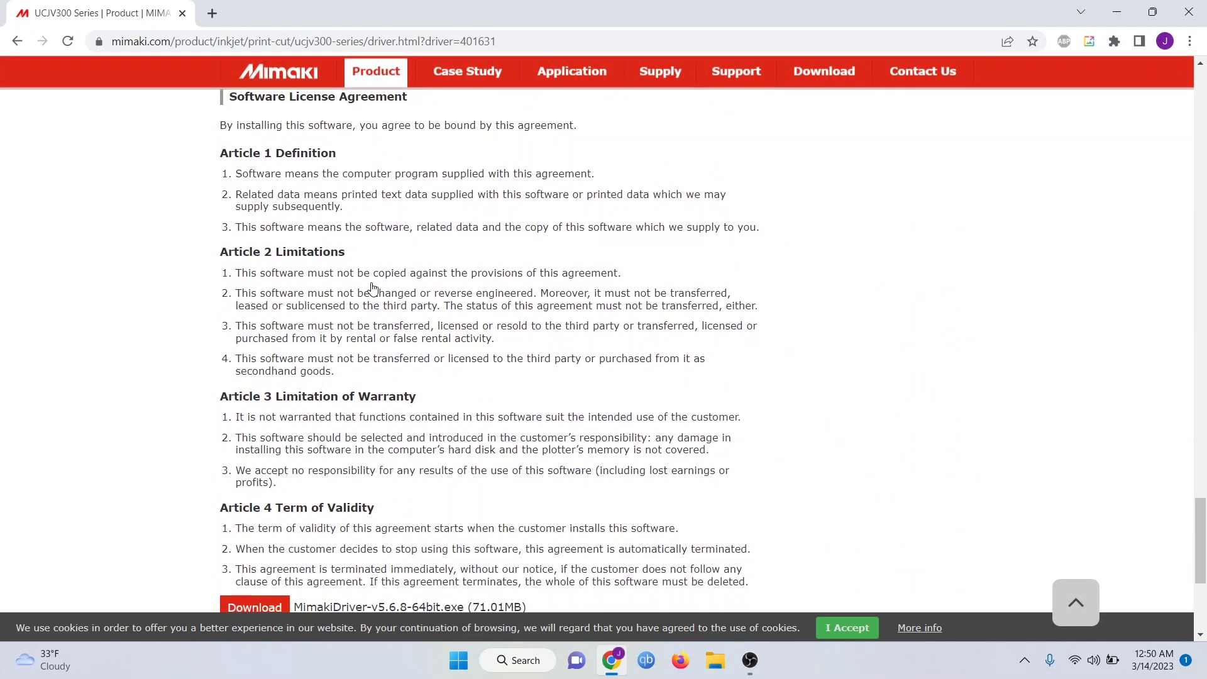
click(276, 305)
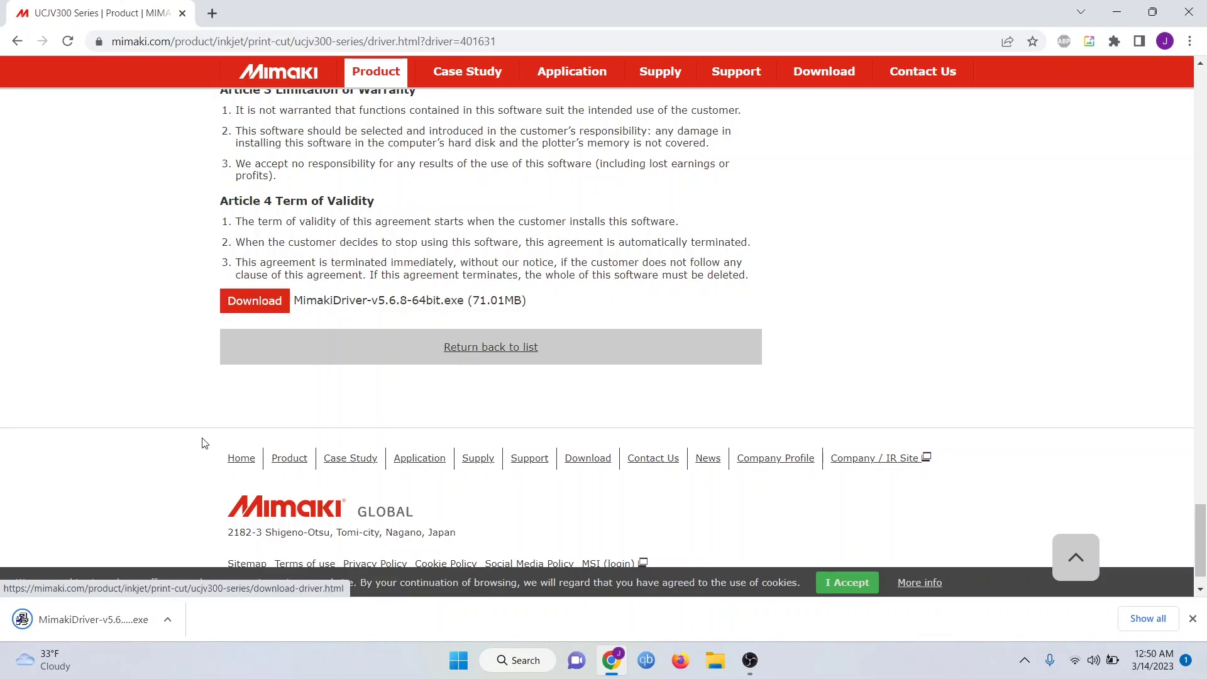
click(98, 621)
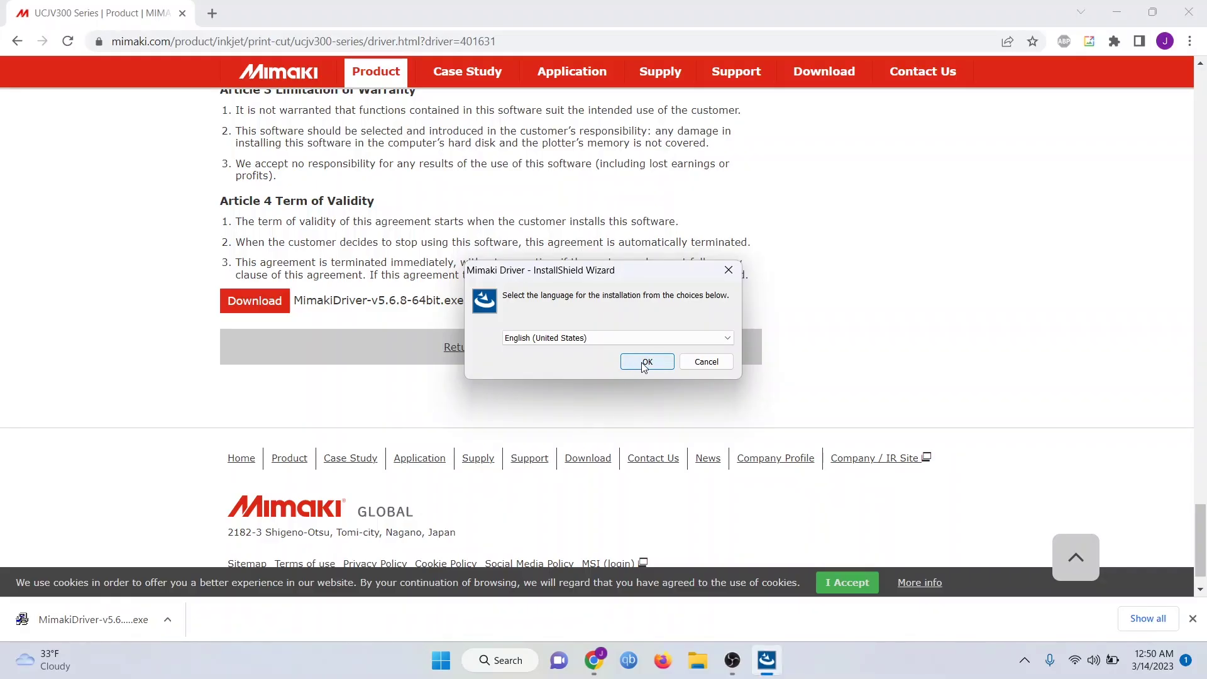
- Install the Mimaki Driver in English and decline the restart prompt
click(647, 362)
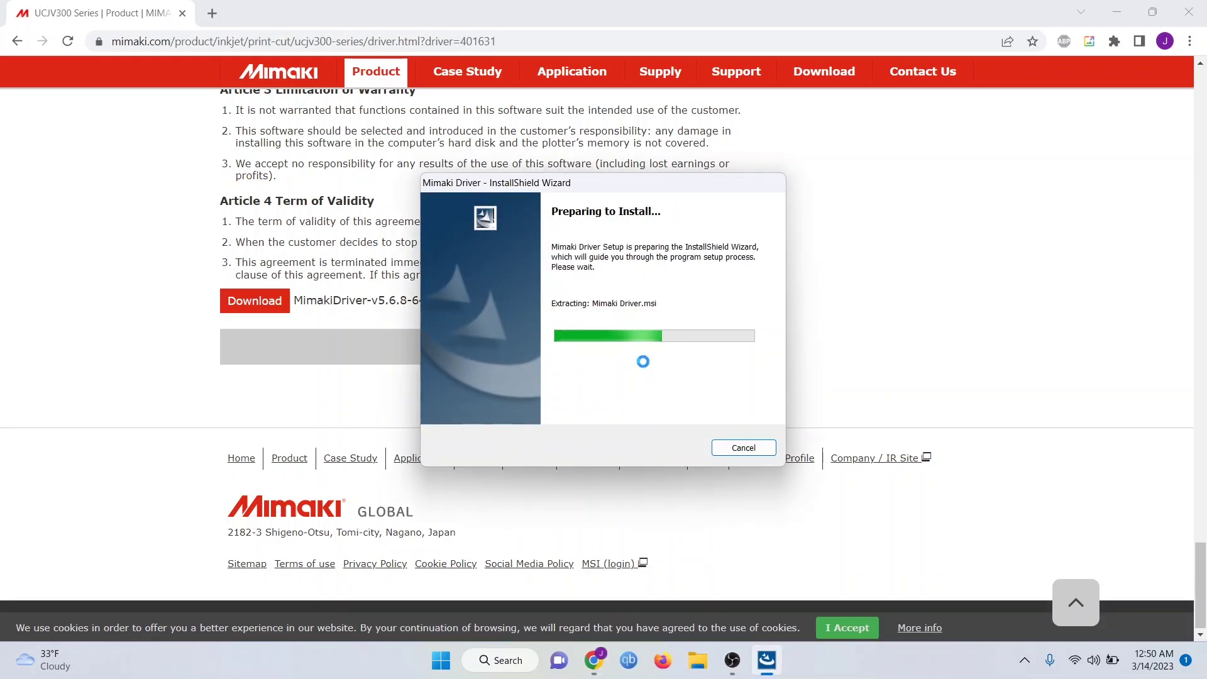
click(681, 454)
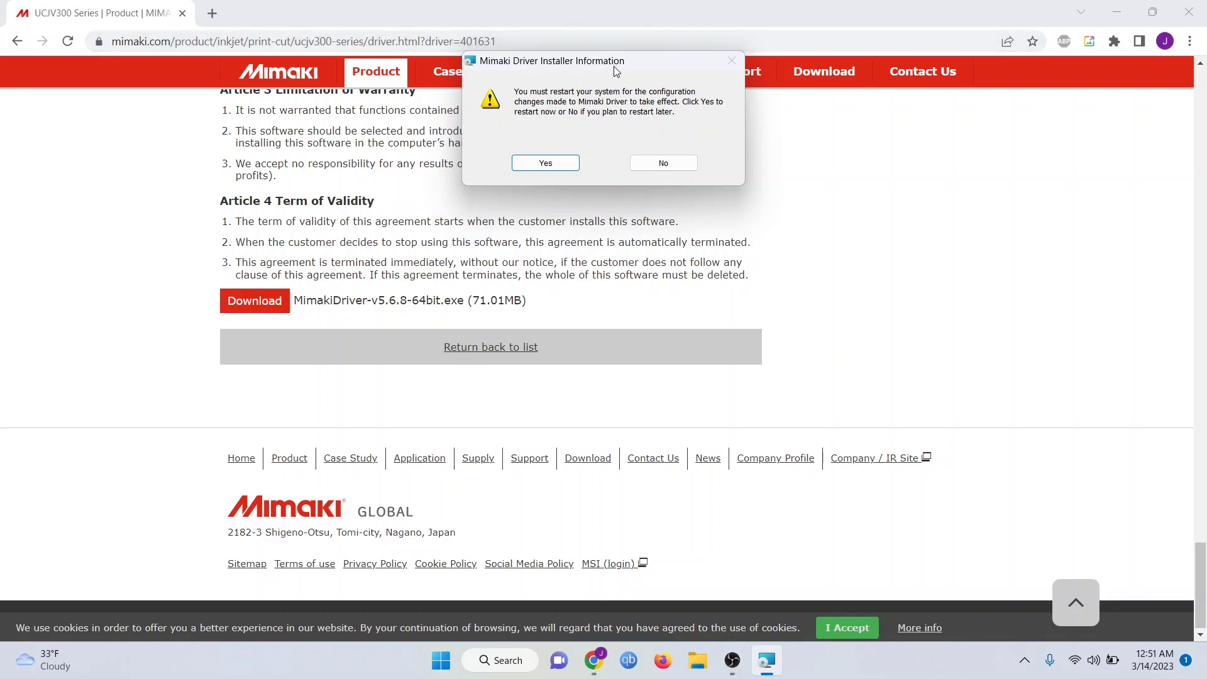
click(665, 164)
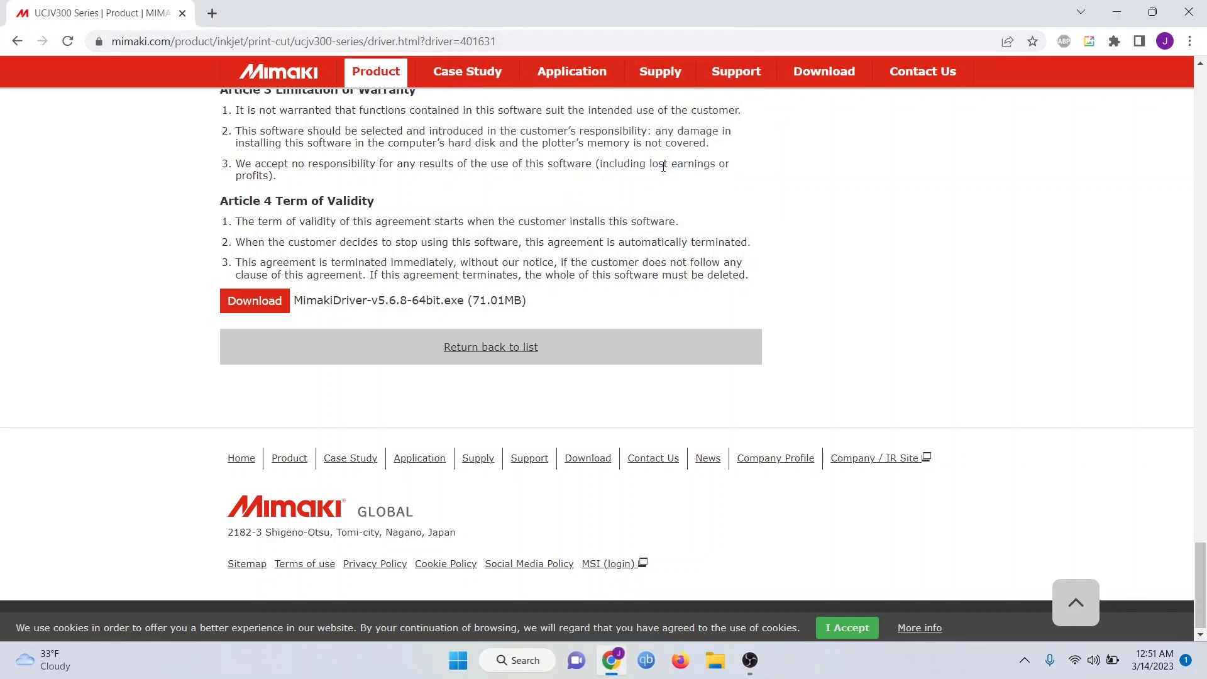
- Go back three pages to Mimaki's inkjet Download page
click(18, 42)
click(19, 43)
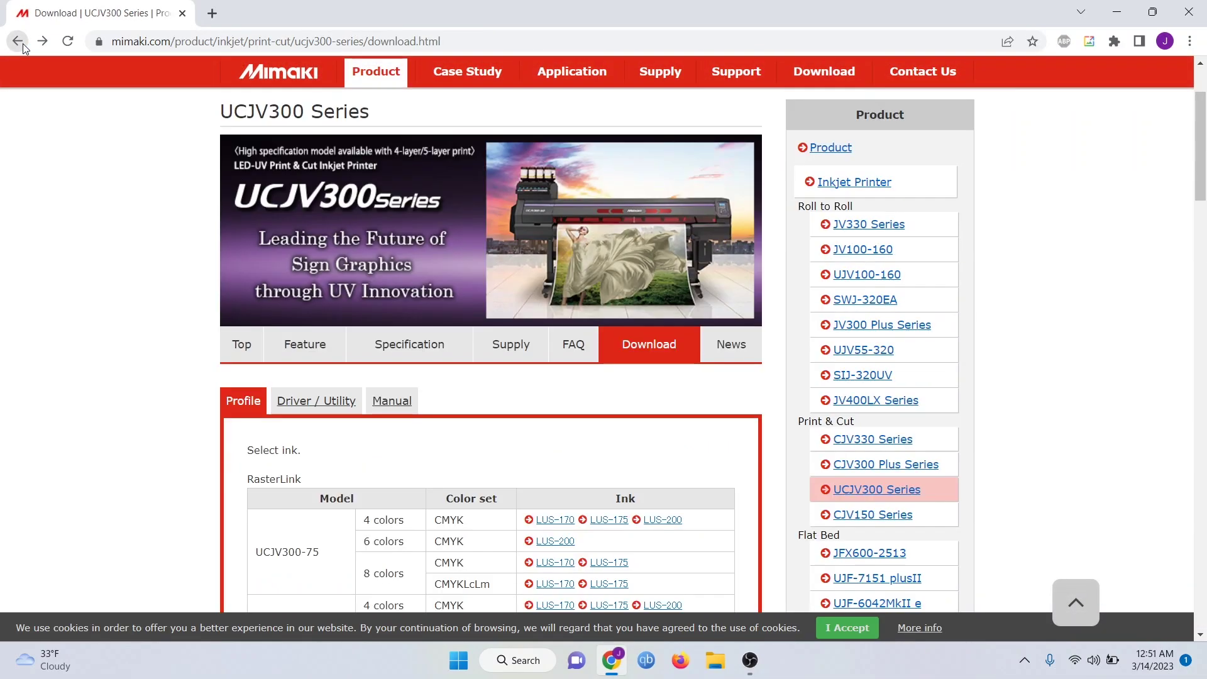
click(19, 43)
- Open the Software category and the RasterLink7 list showing the v2.8.0 Installer (64bit)
scroll(580, 420, down, 14)
scroll(168, 93, up, 6)
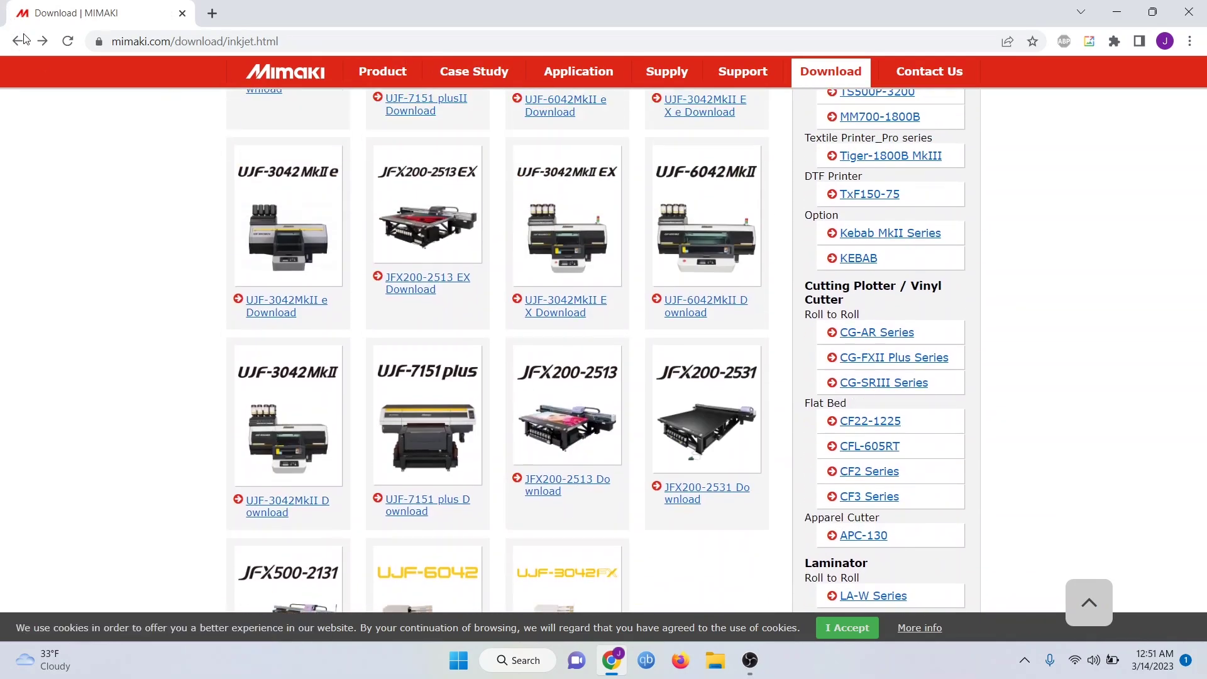
click(17, 42)
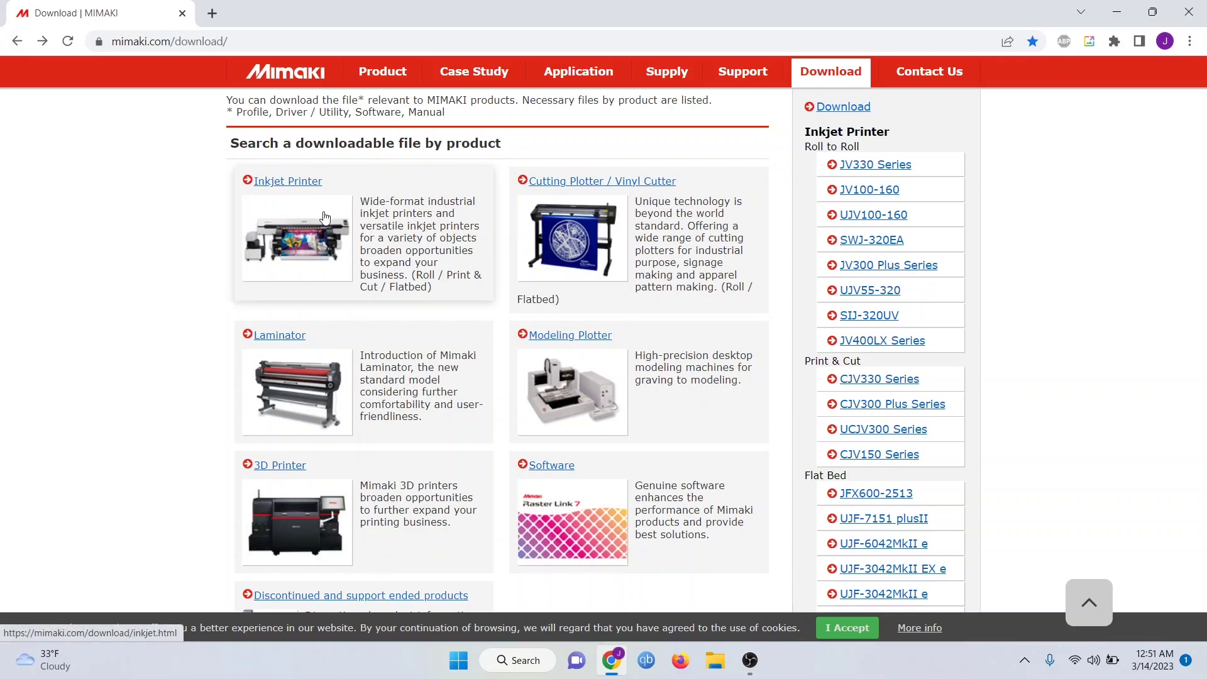
click(592, 483)
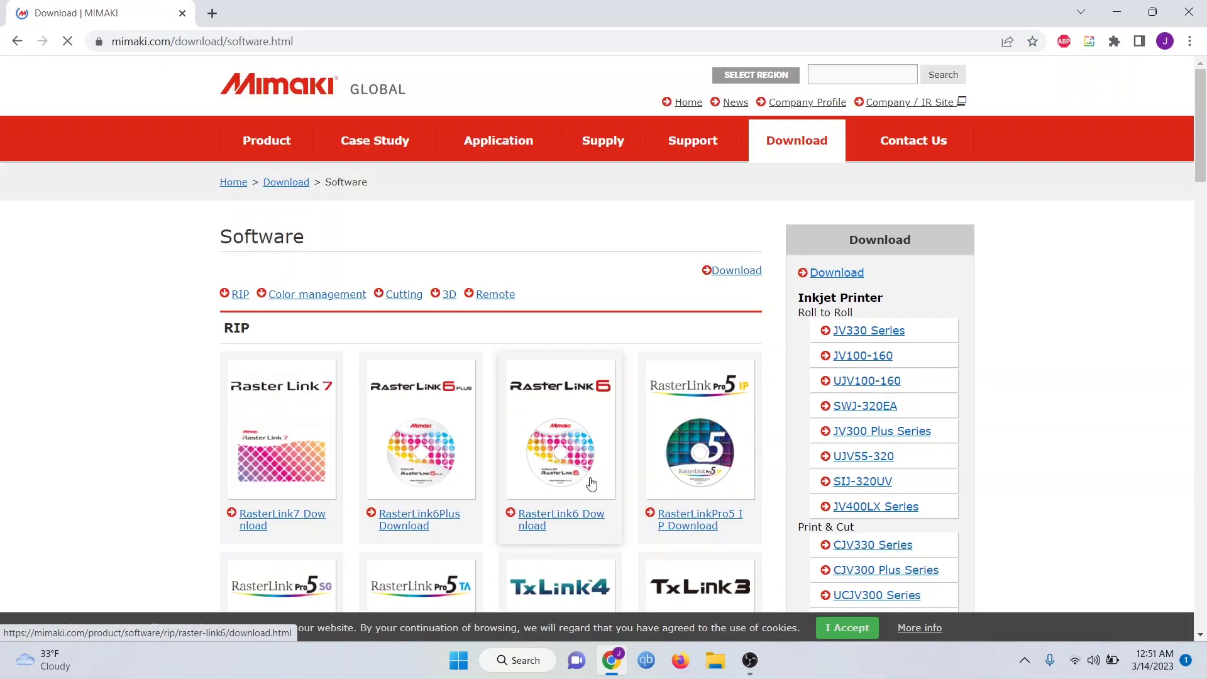
scroll(534, 293, down, 1)
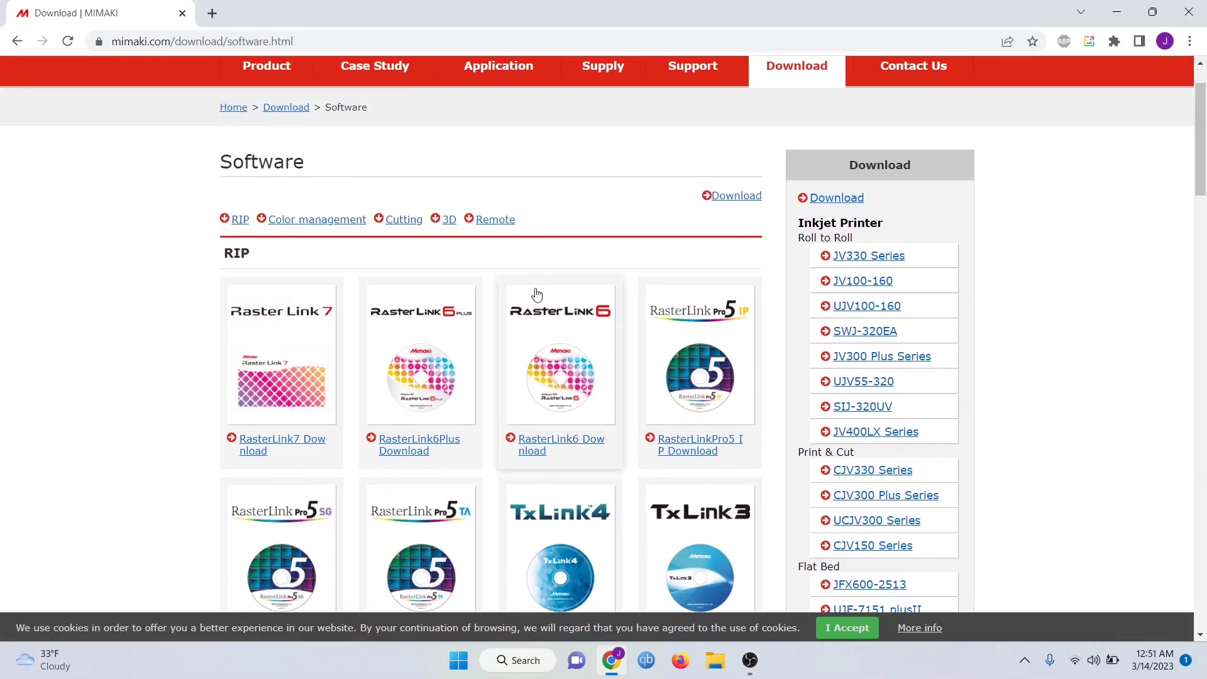
click(263, 447)
scroll(262, 447, down, 9)
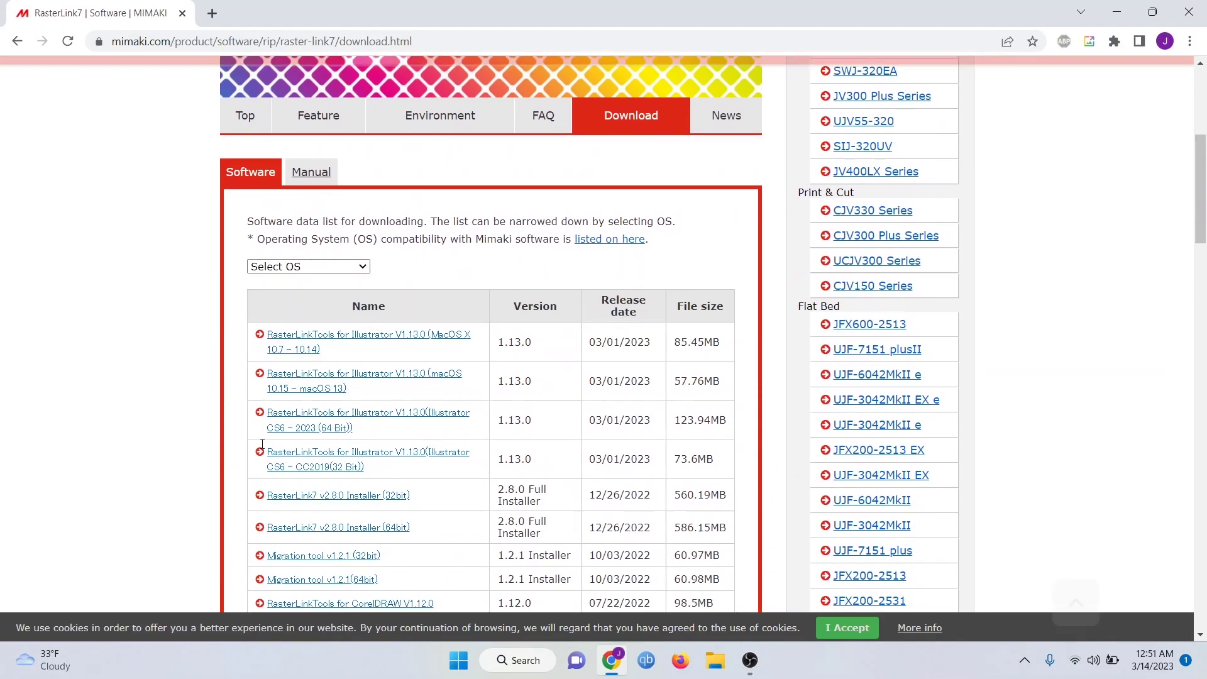
scroll(262, 447, down, 1)
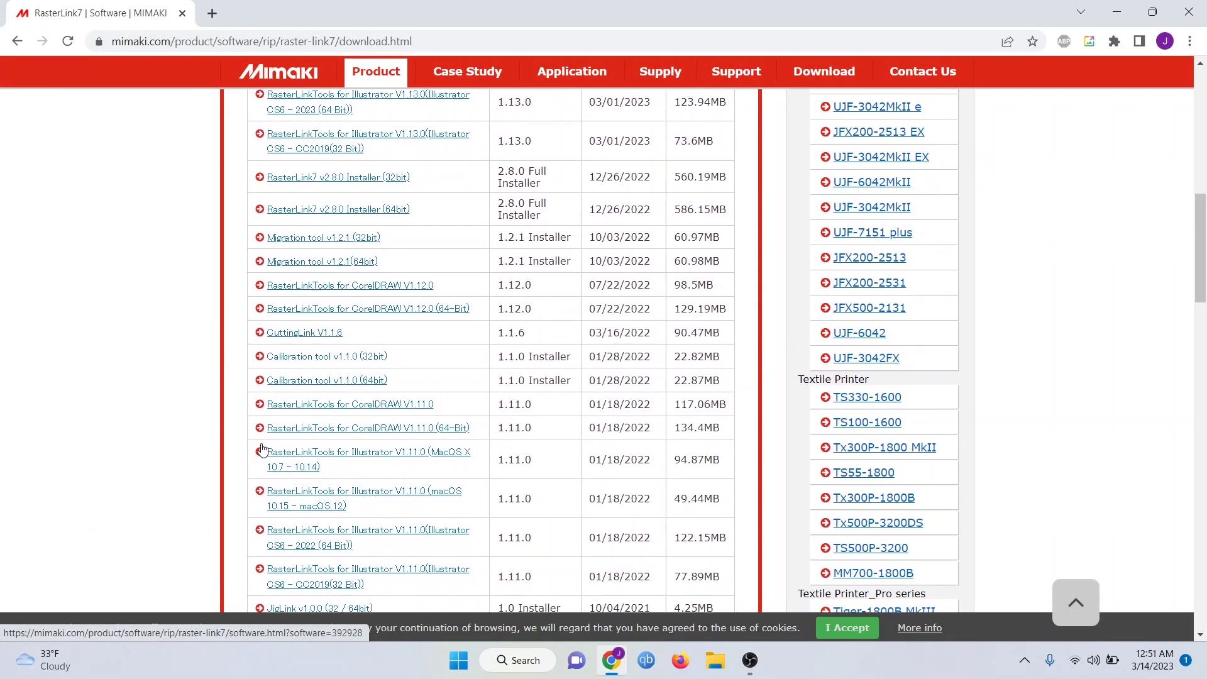
scroll(262, 450, up, 1)
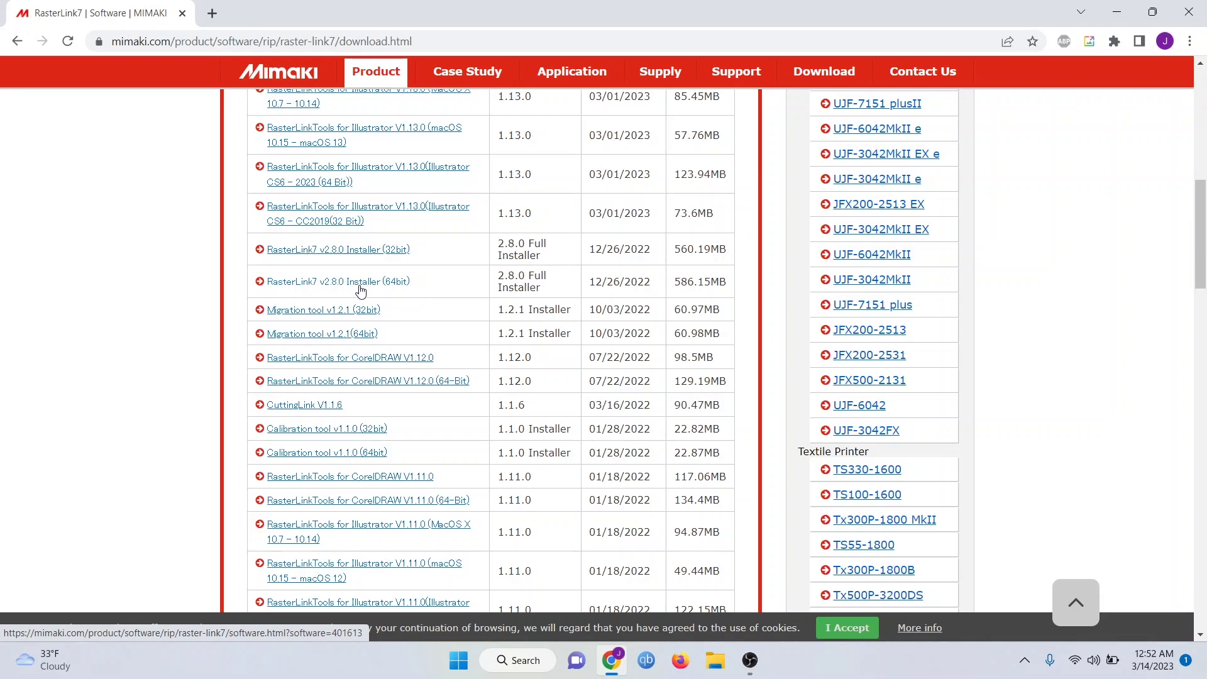
- Download RasterLink7-v2.8.0-64bit.exe (586.15MB), show it in its folder, and minimize Chrome
click(350, 286)
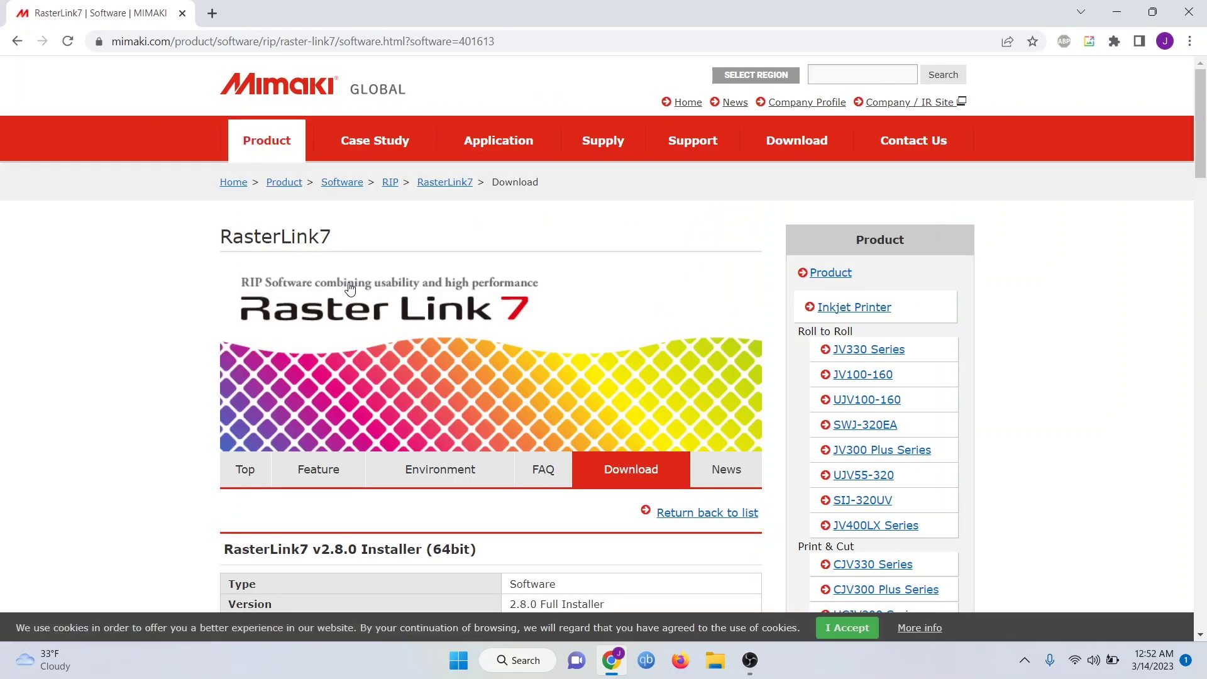
scroll(350, 286, down, 10)
scroll(350, 288, up, 3)
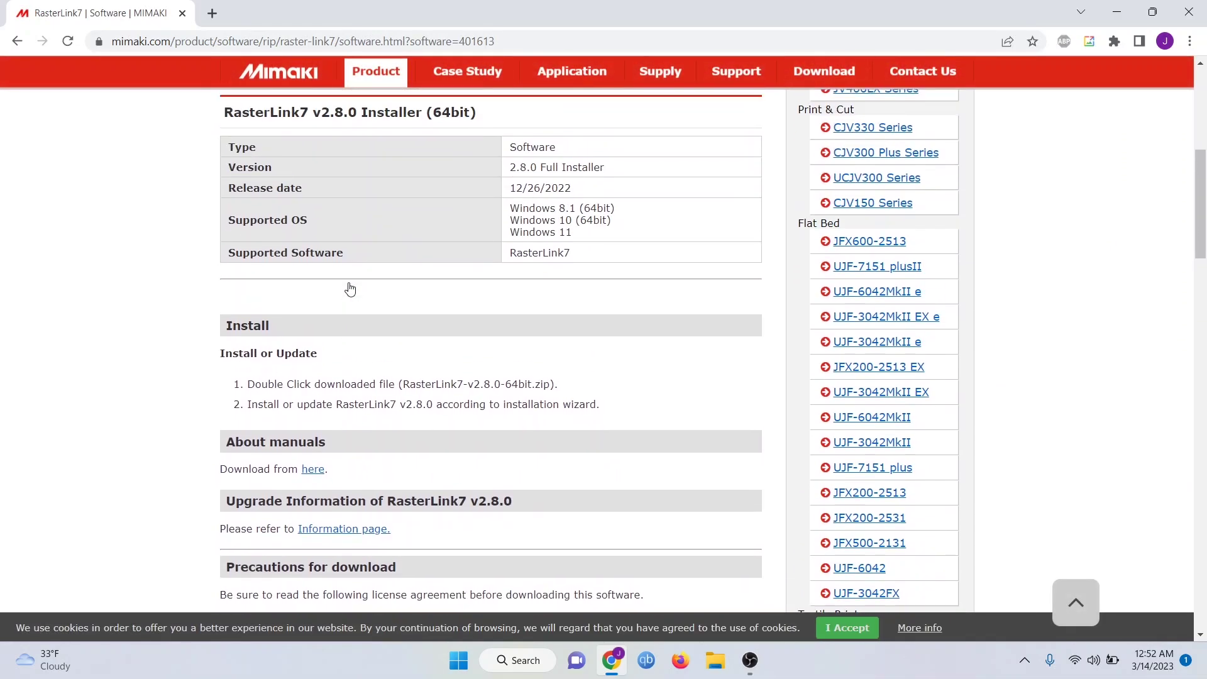
scroll(350, 288, down, 15)
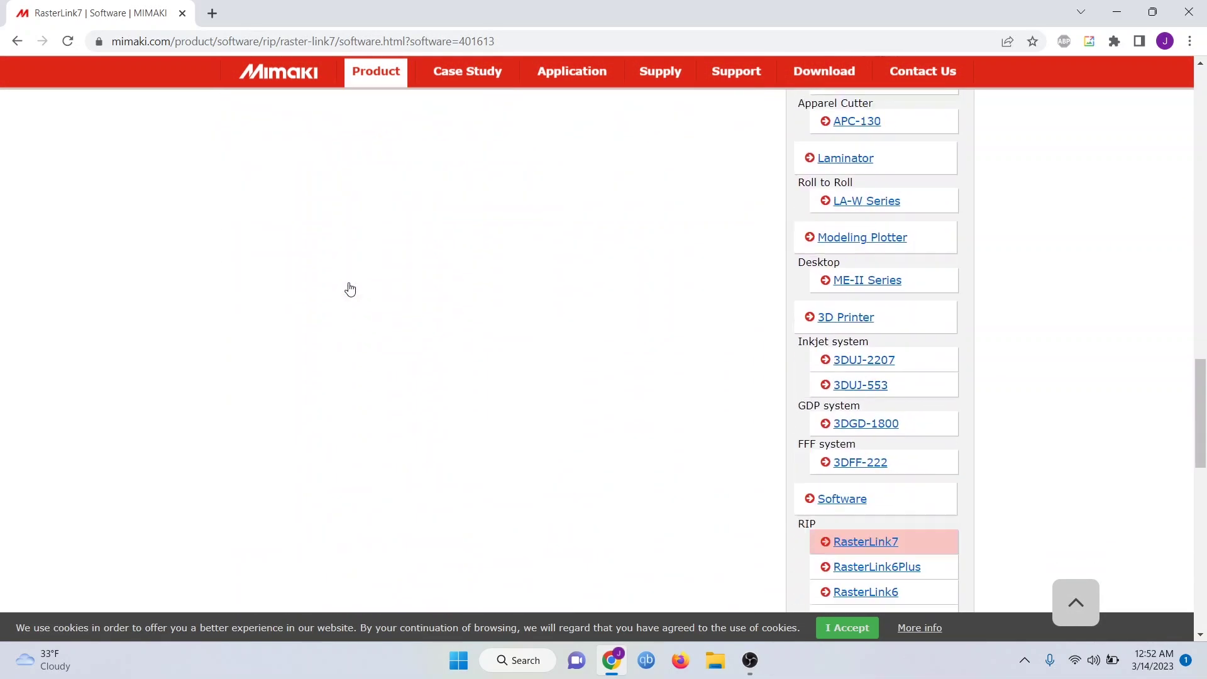
scroll(345, 289, up, 6)
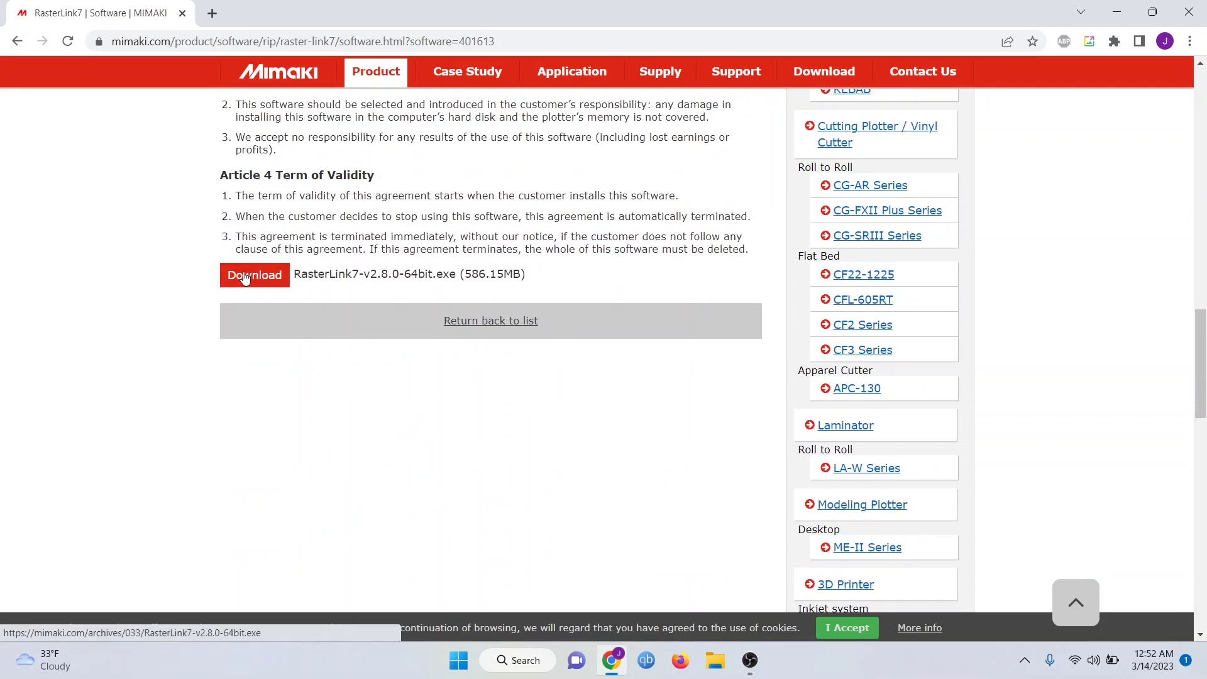
click(244, 278)
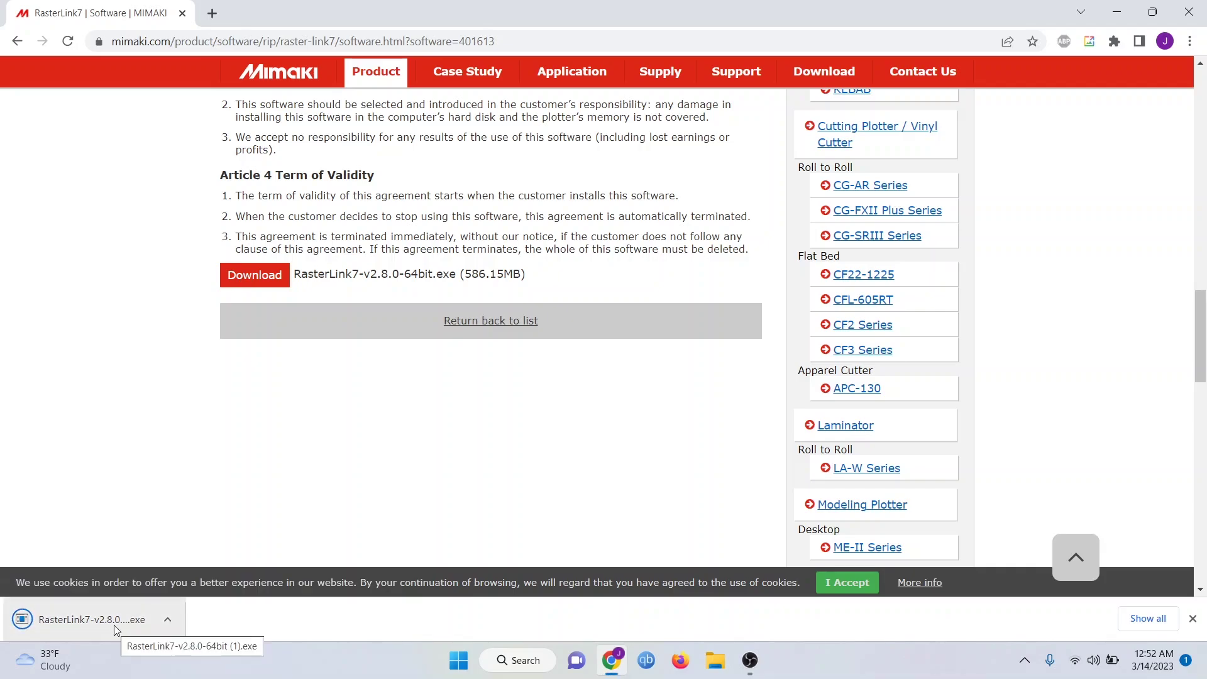
click(115, 625)
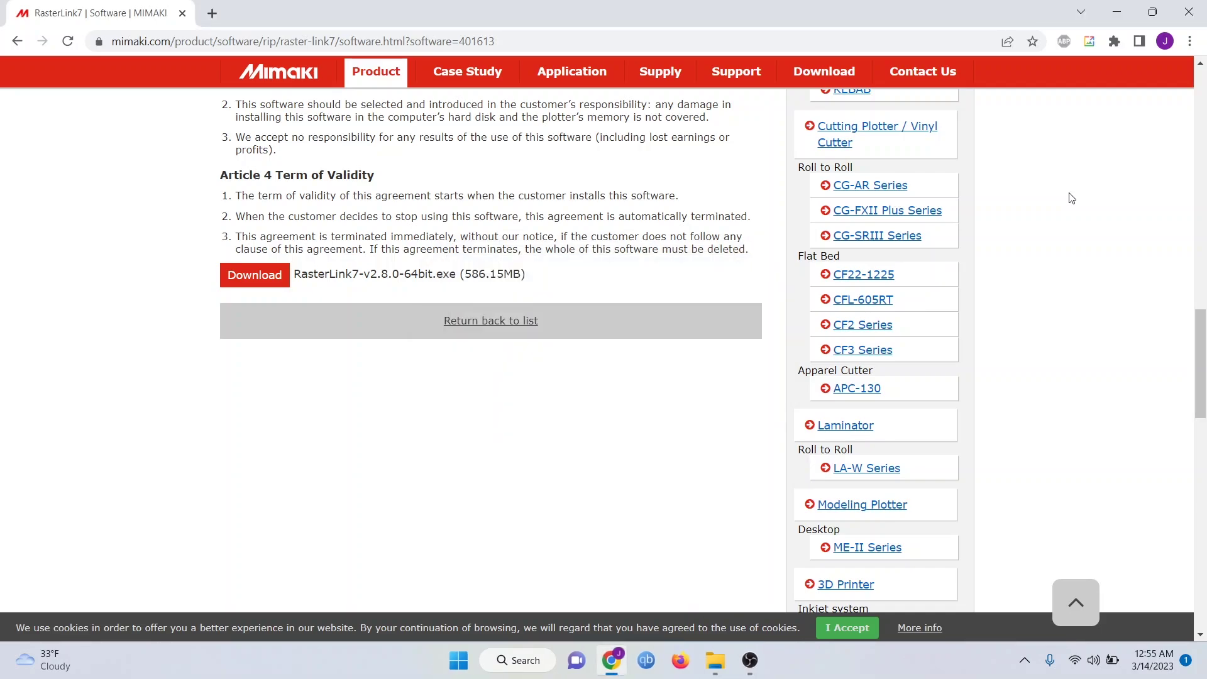
click(1116, 12)
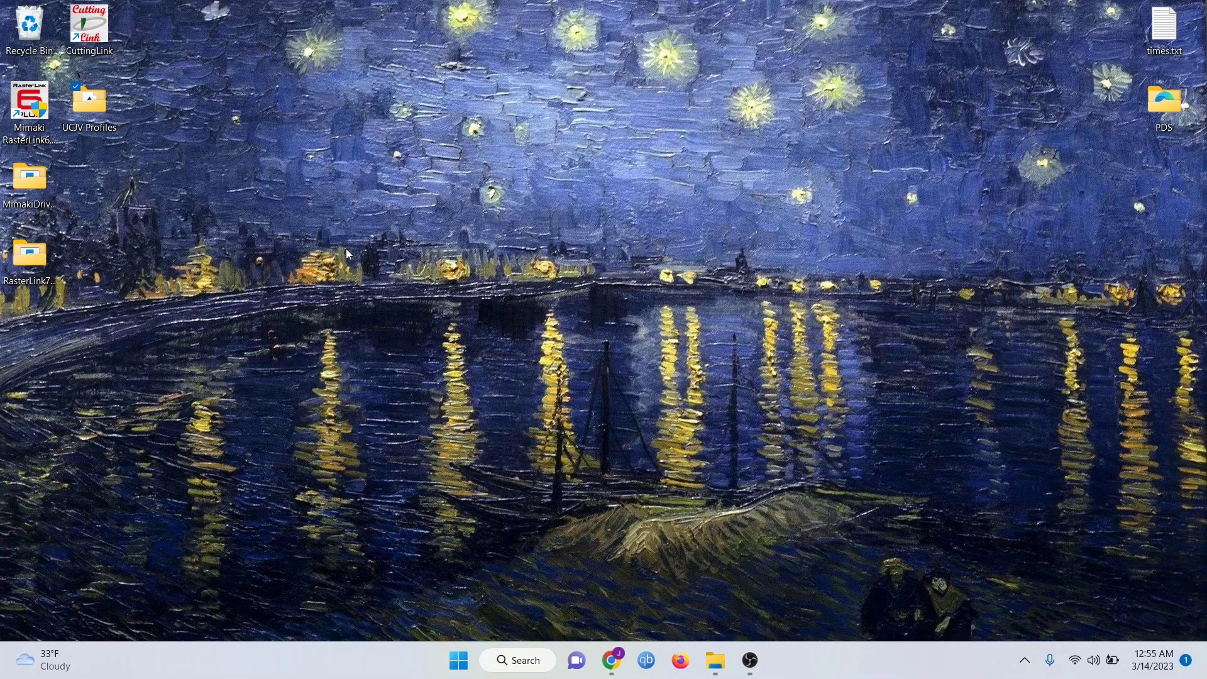
- Launch setup.exe from the RasterLink7 v2.8.0 installer folder and close the folder window
double_click(32, 258)
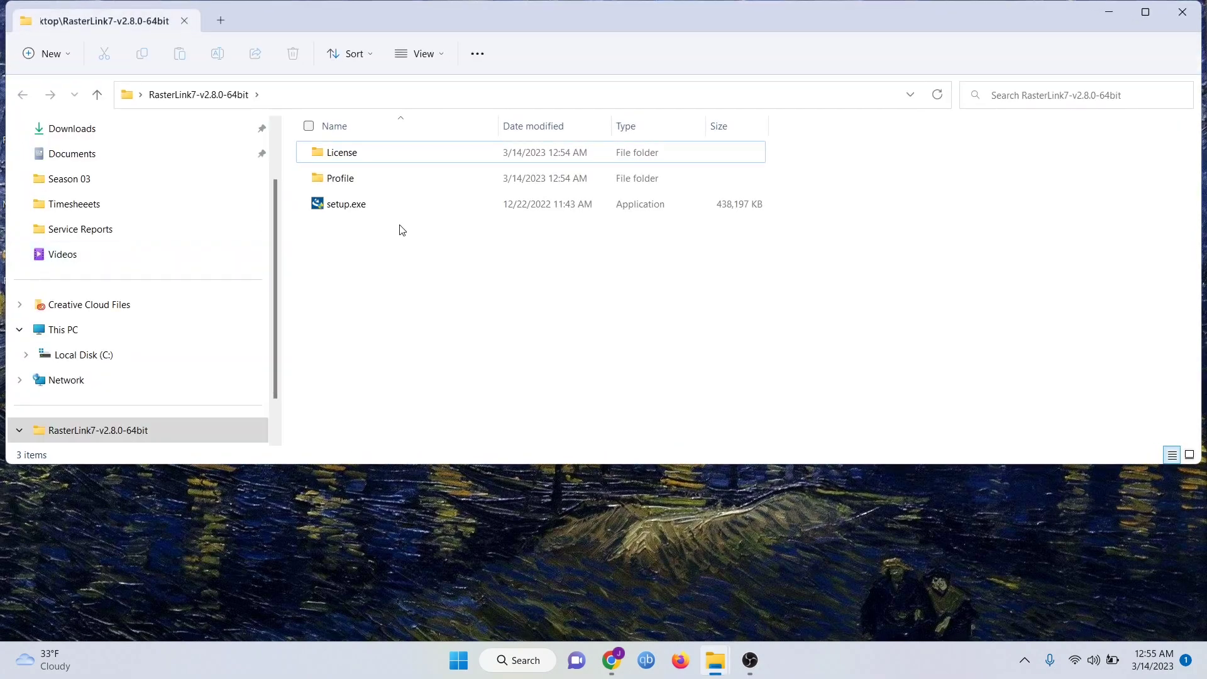
double_click(353, 207)
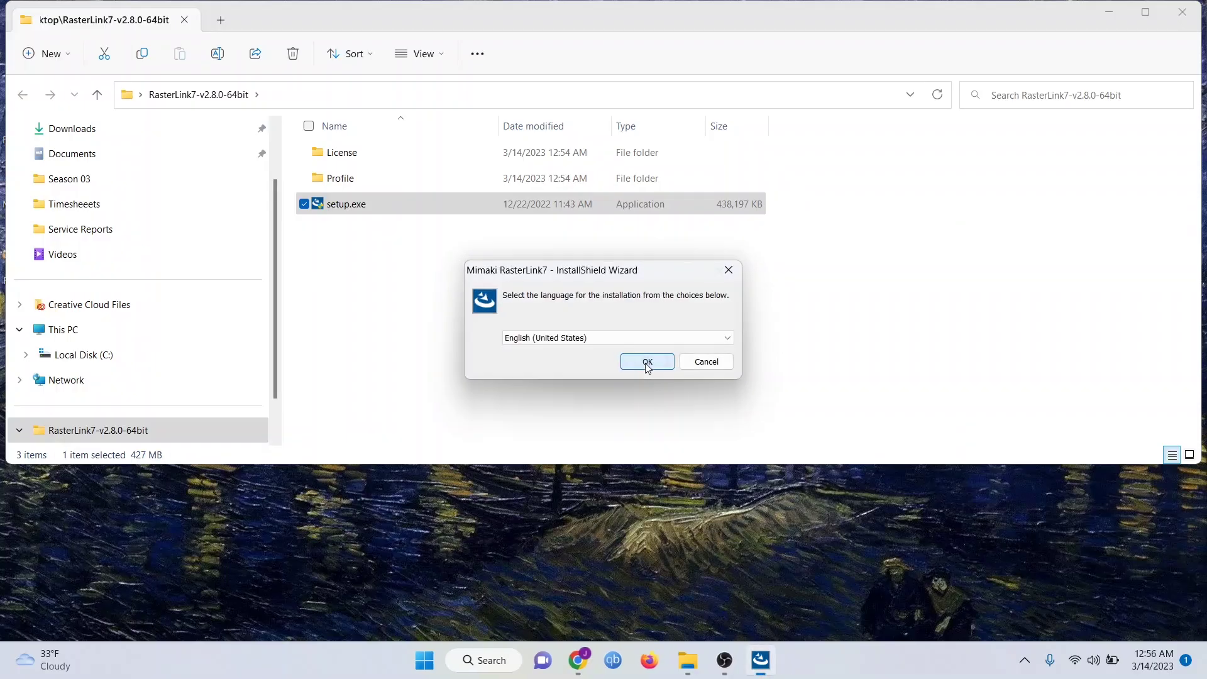
click(647, 361)
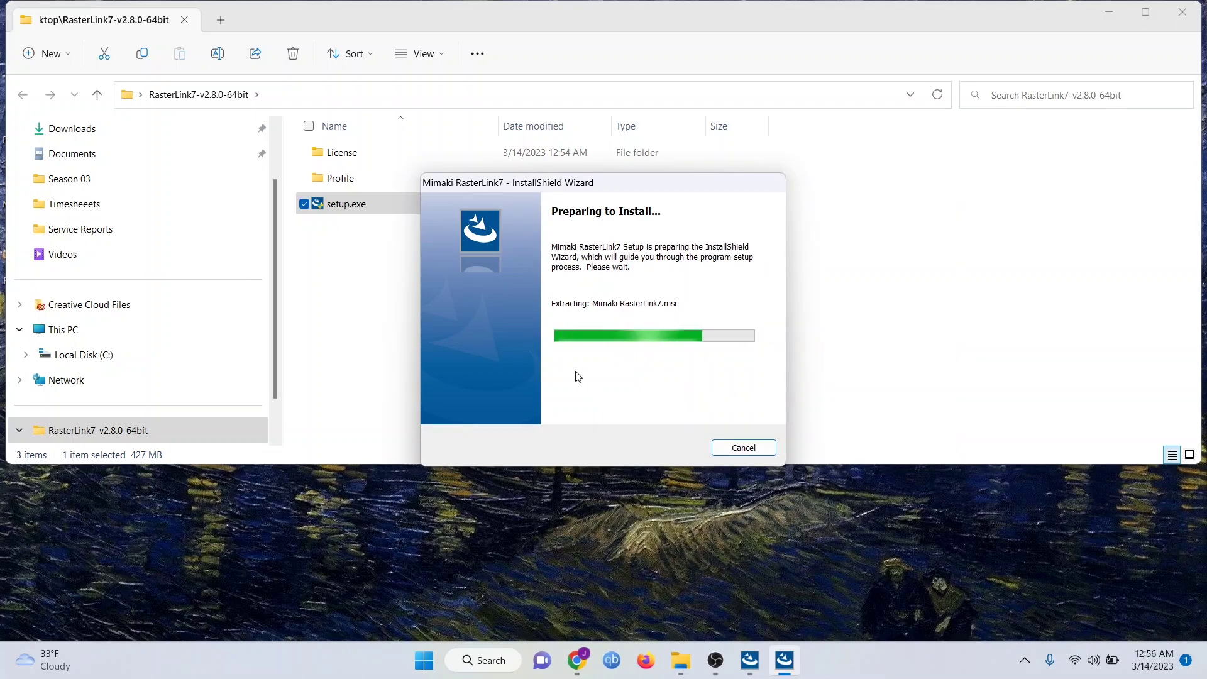
click(1191, 22)
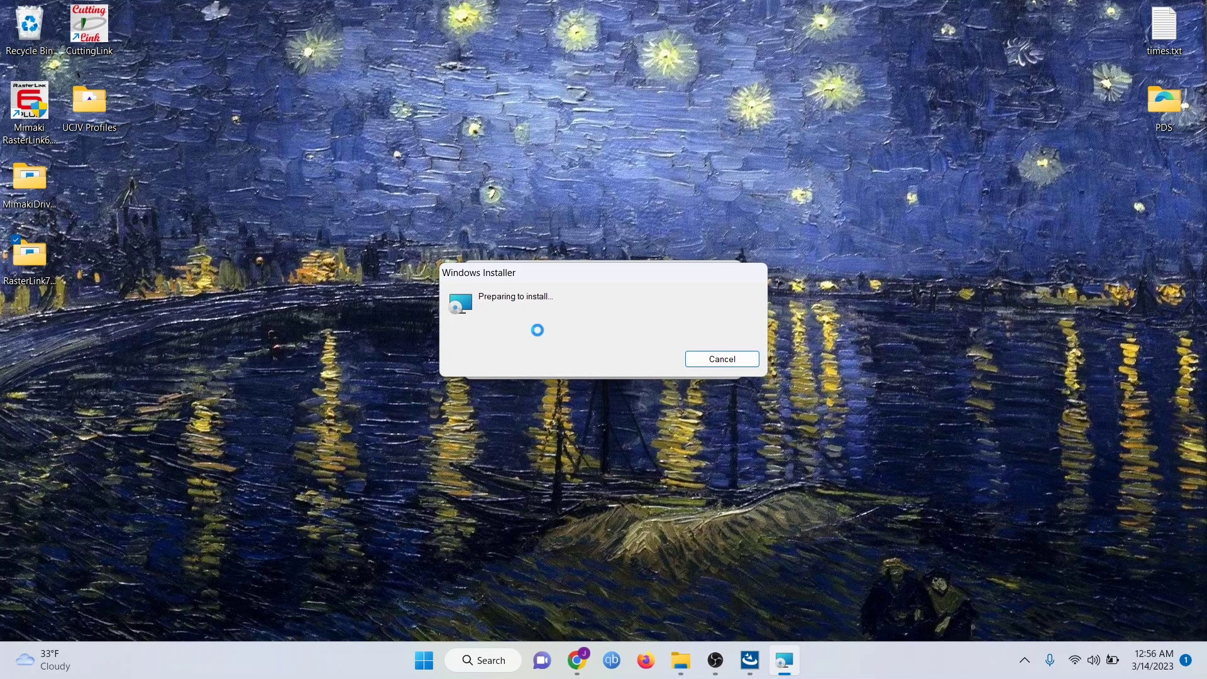
- Install RasterLink7 in English accepting the licence, then cancel the reappearing language dialog
key(Return)
key(Return)
key(Return)
click(697, 455)
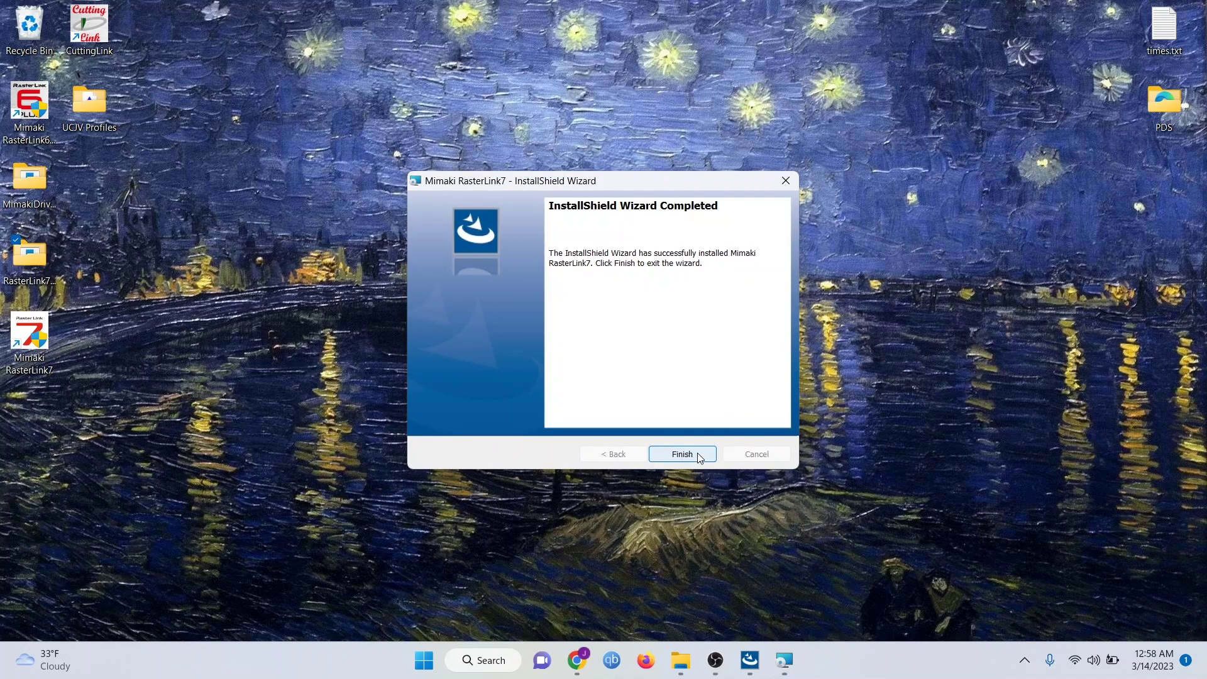
click(682, 454)
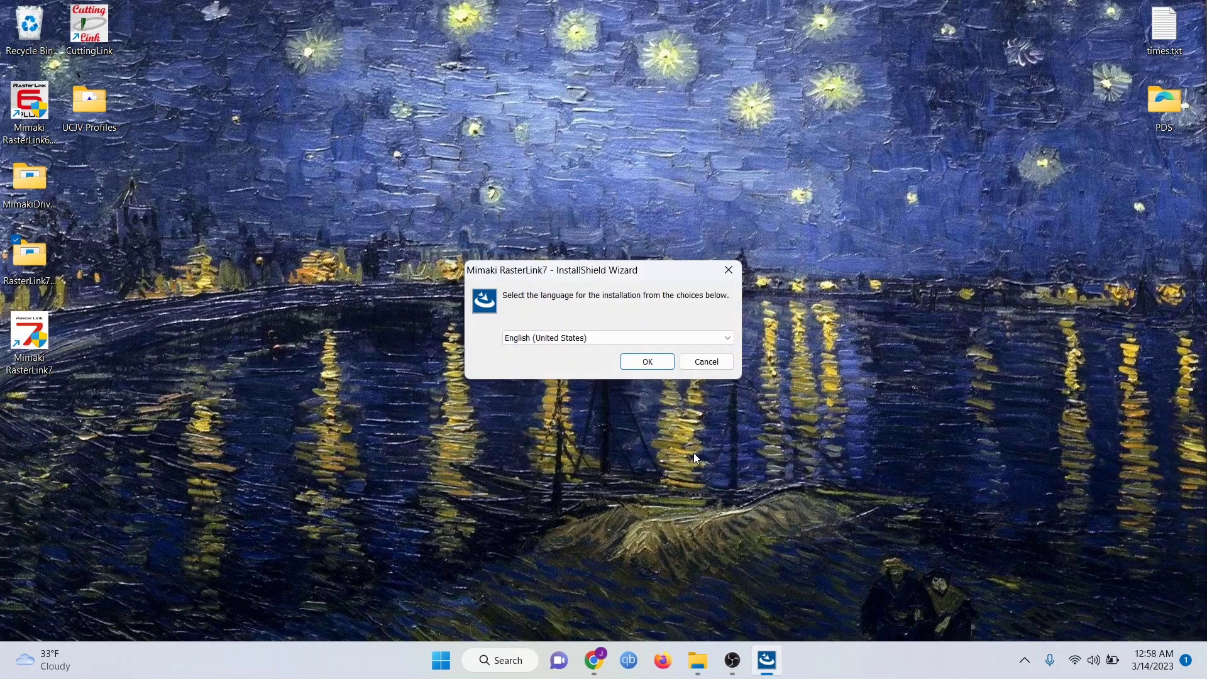
drag(631, 273, 632, 215)
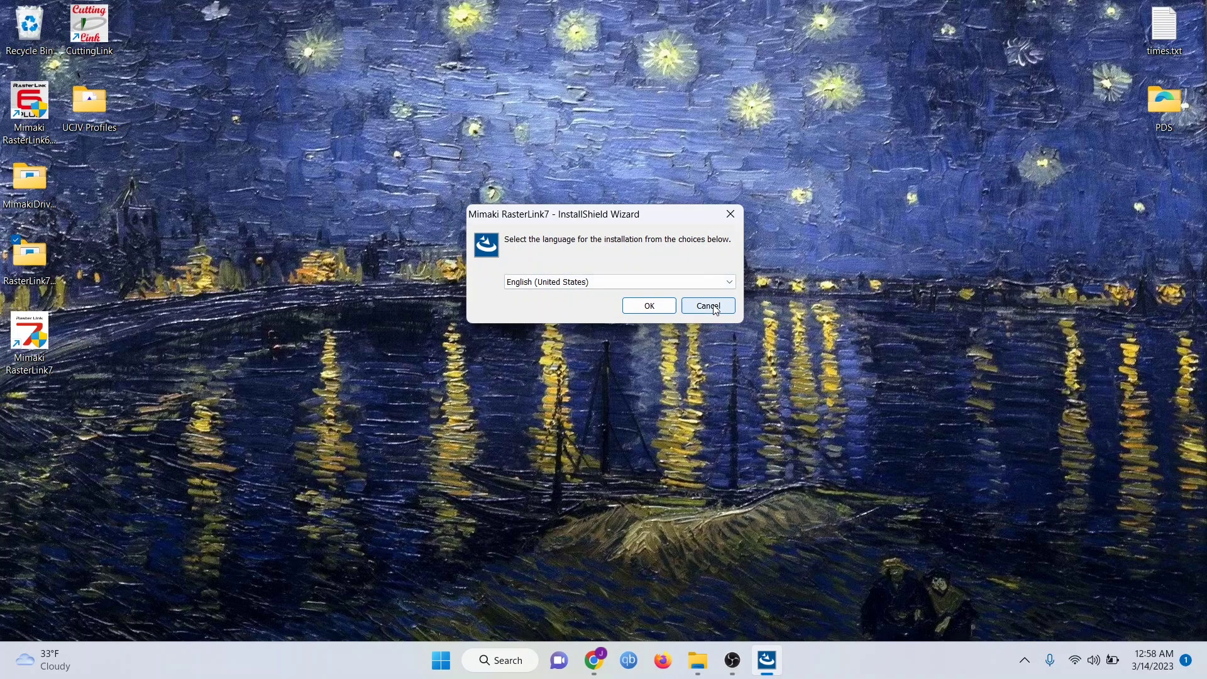
click(715, 308)
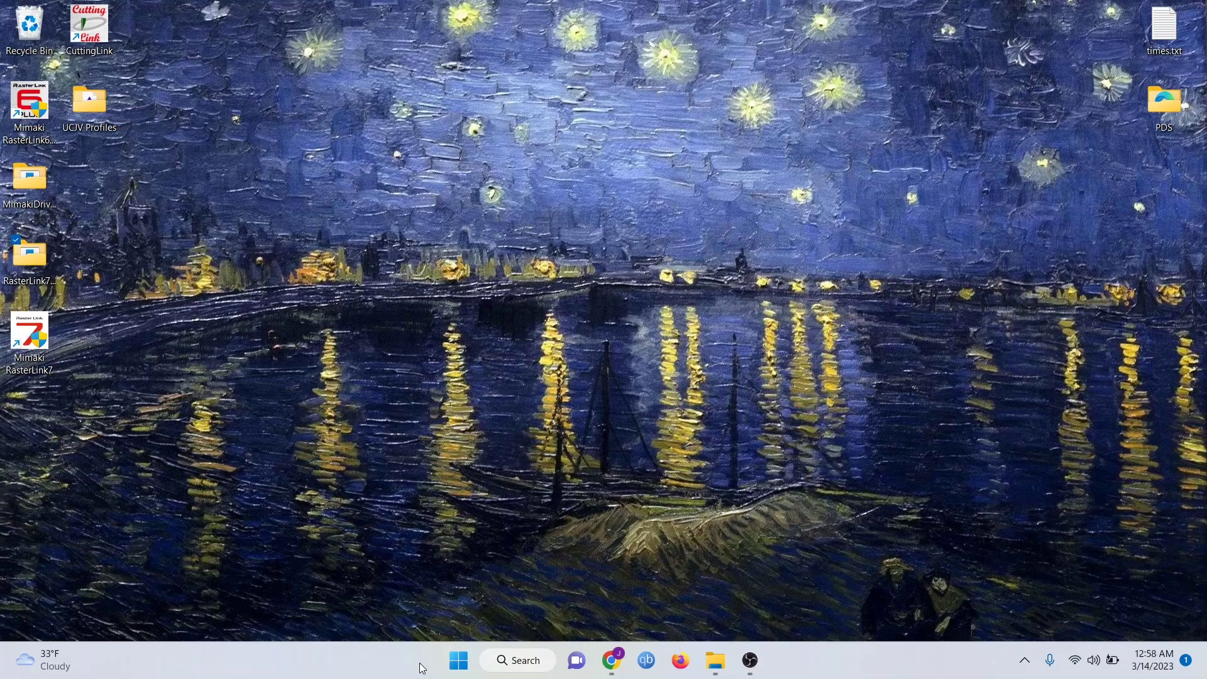
- Open the Start menu's power options, then reopen the Start menu
click(458, 660)
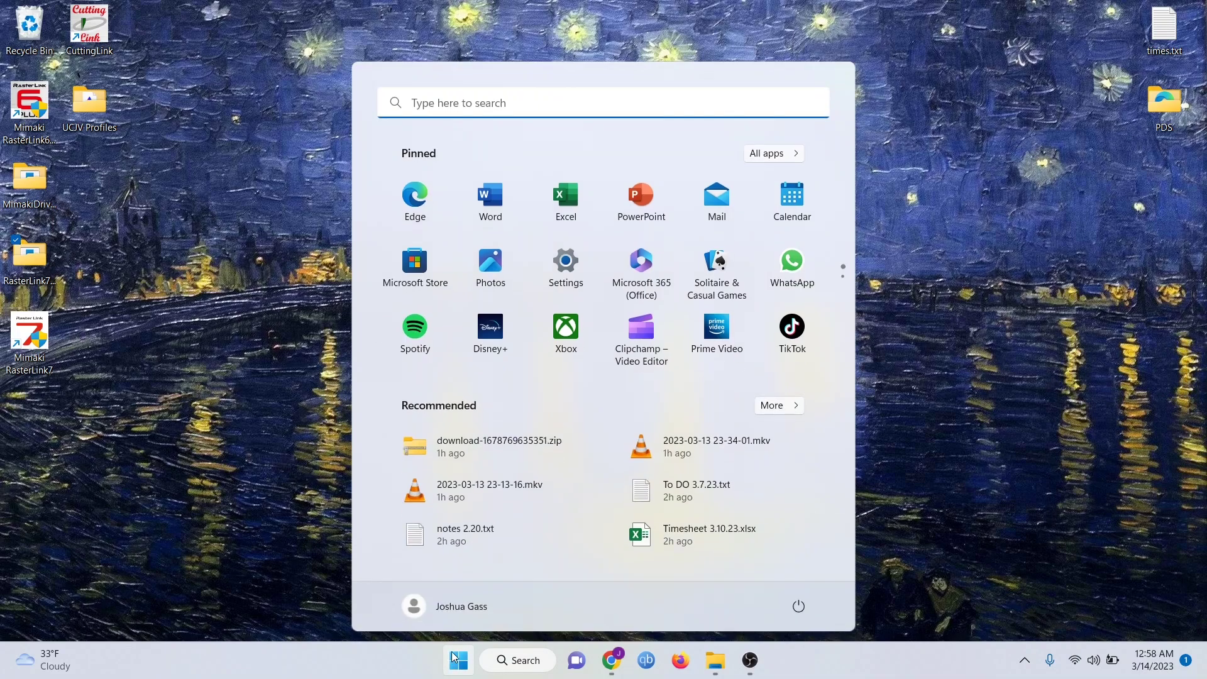
click(799, 604)
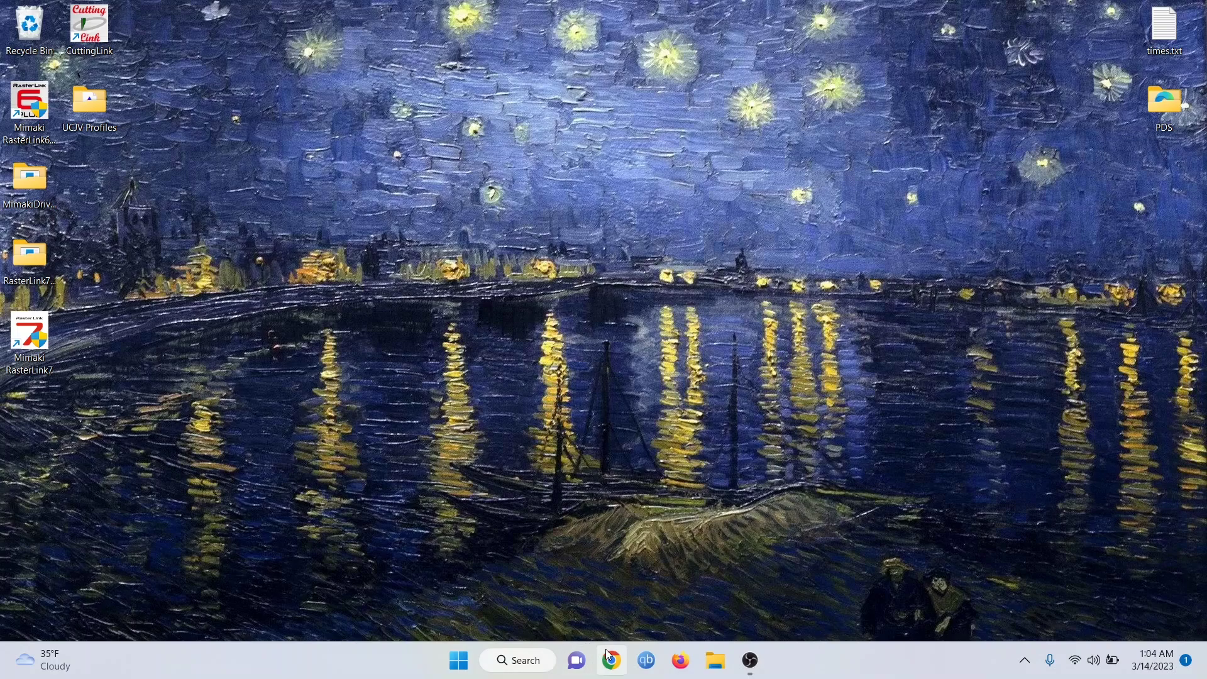
click(526, 664)
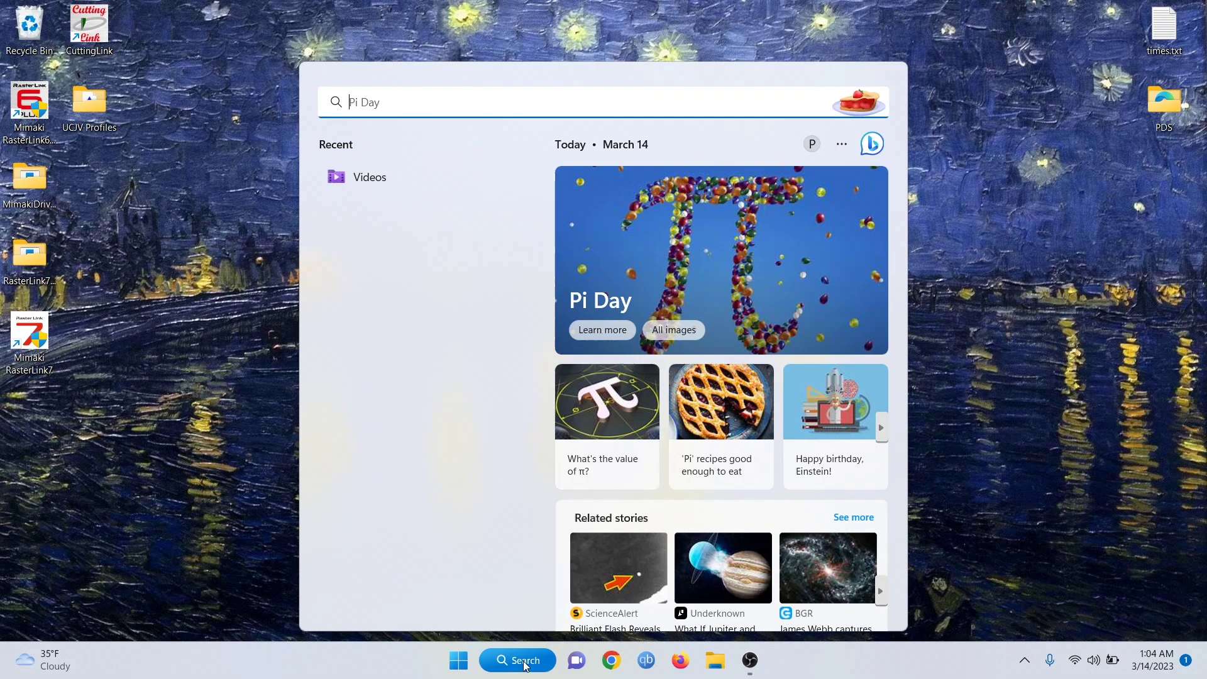
click(458, 660)
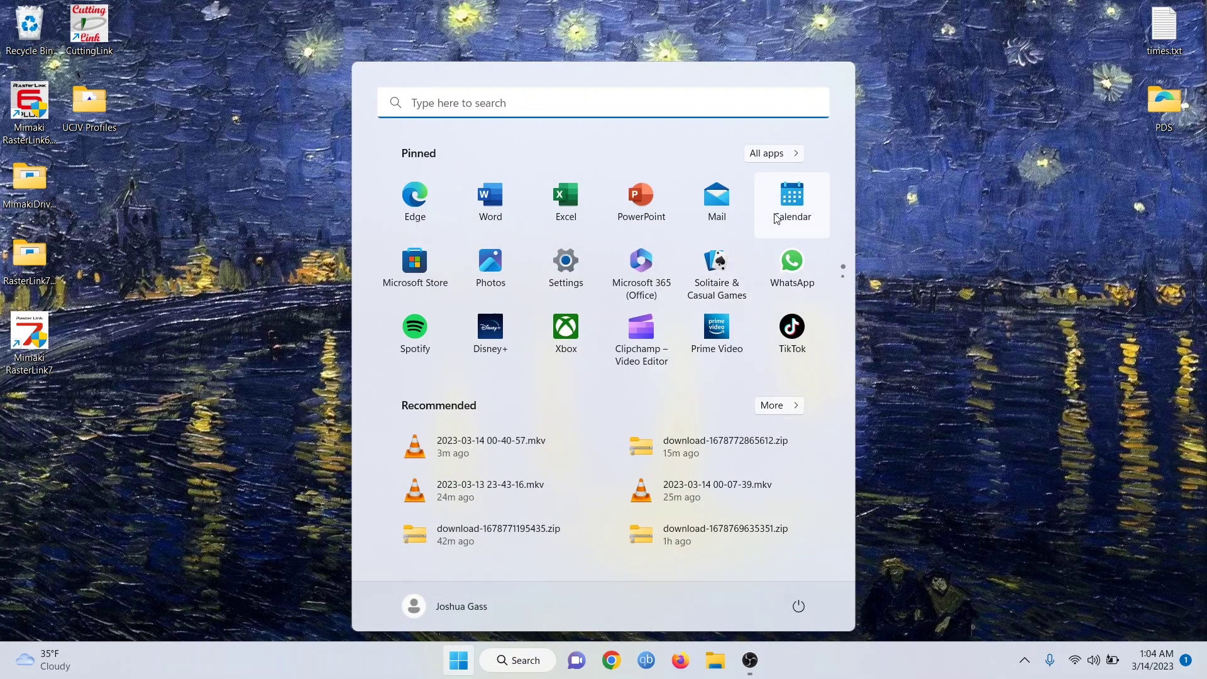
- Expand Mimaki RasterLink7 under All apps and launch ProfileManager
click(783, 154)
scroll(609, 401, down, 12)
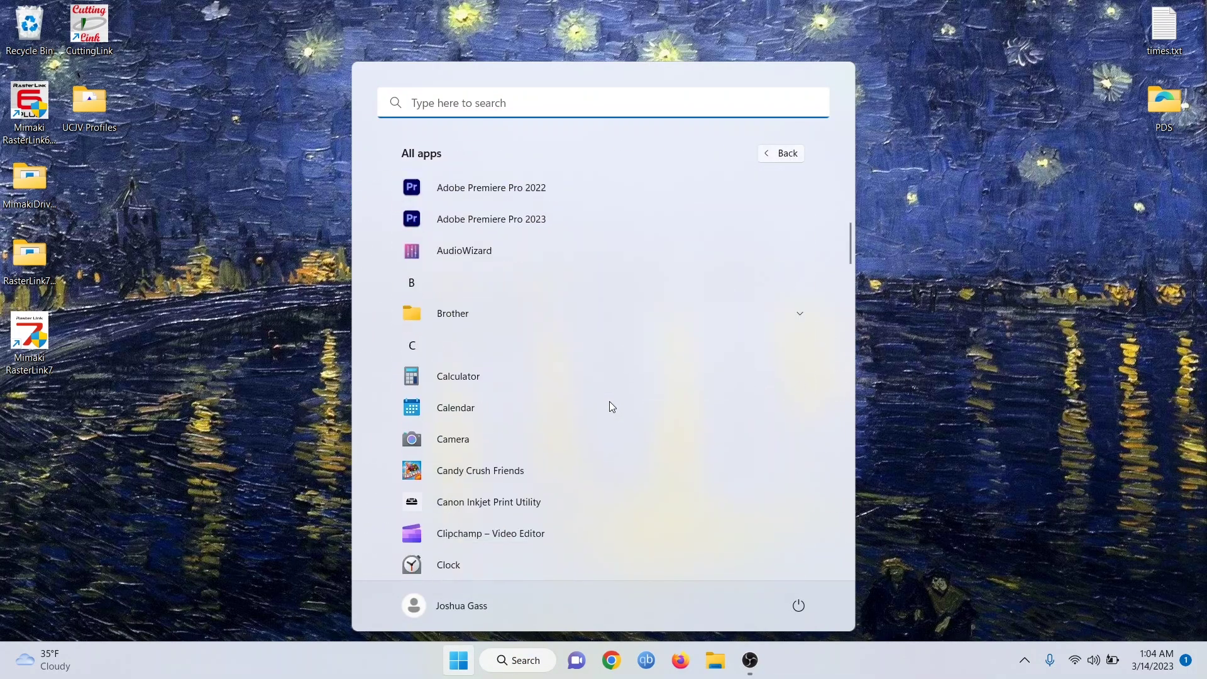
scroll(609, 401, down, 10)
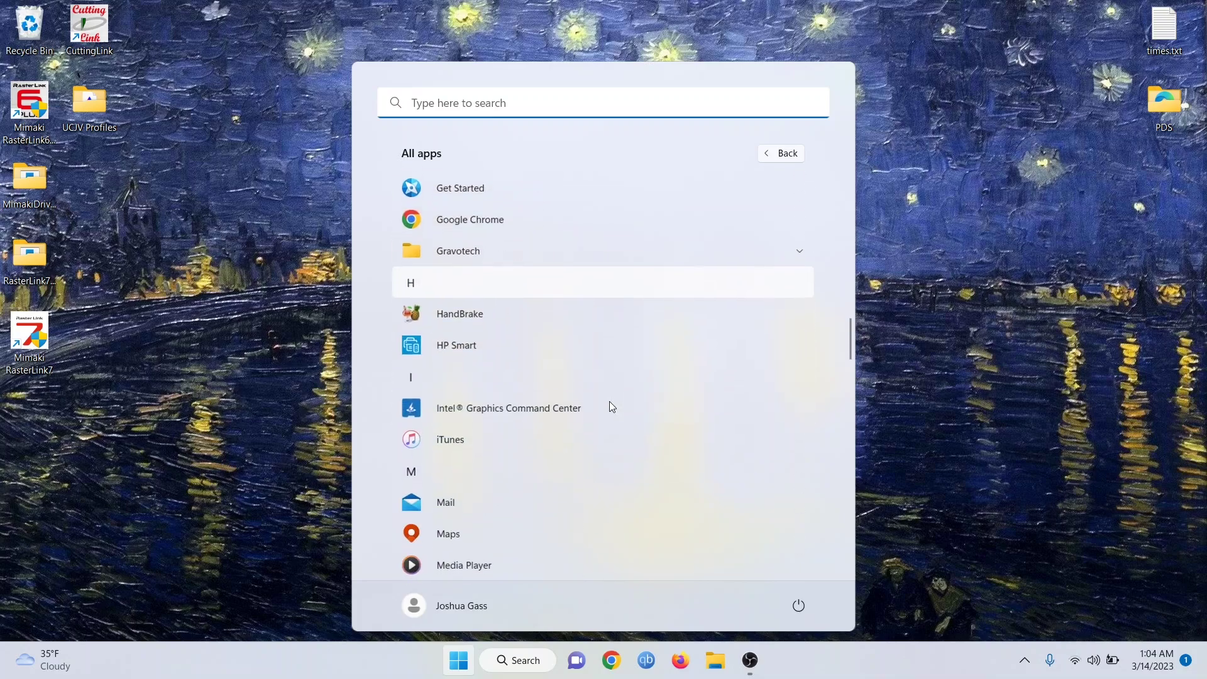
scroll(609, 406, down, 3)
scroll(609, 406, up, 3)
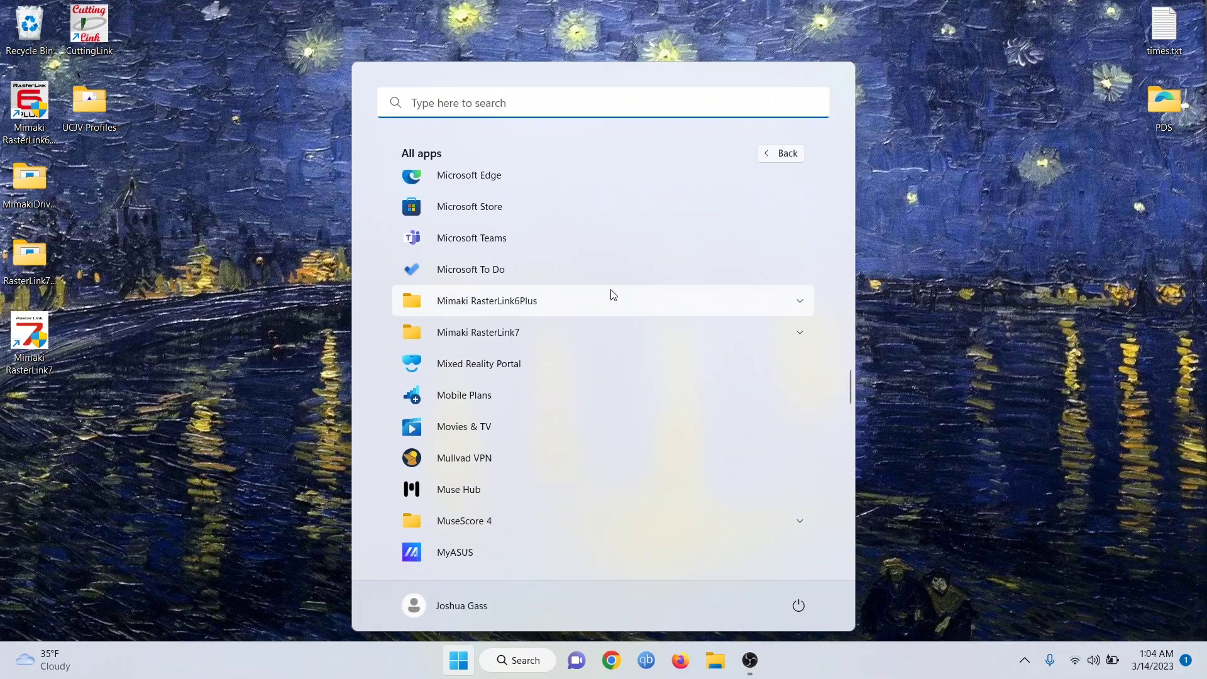
click(801, 301)
click(802, 301)
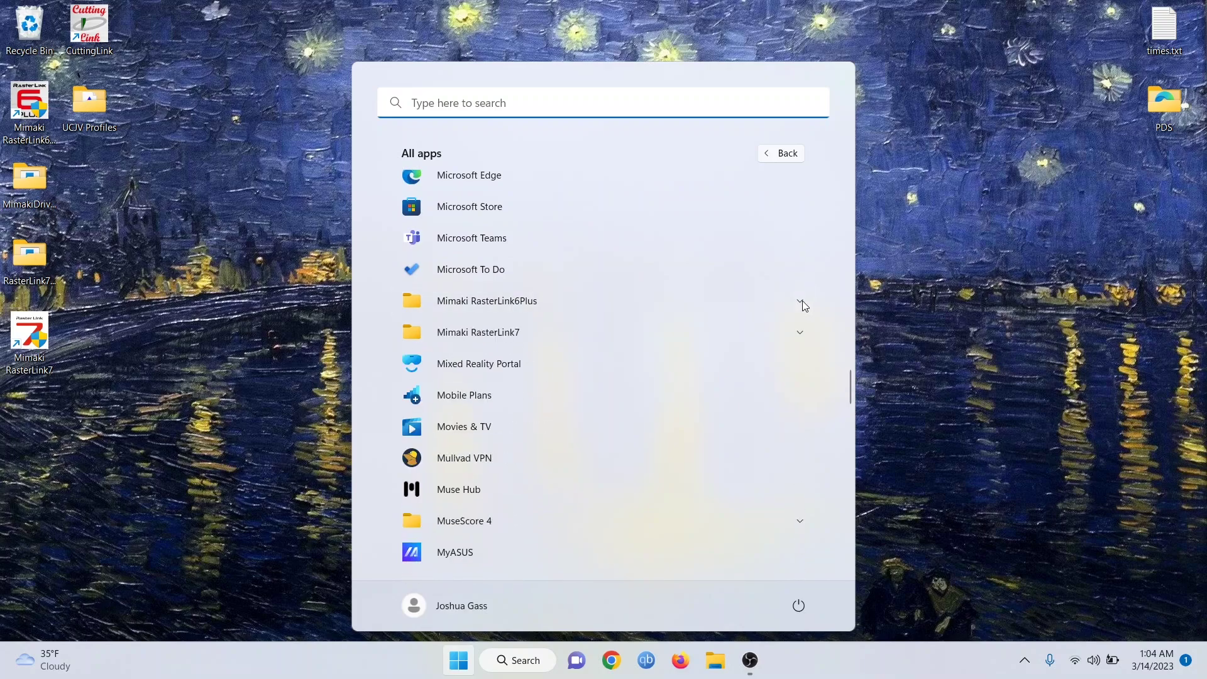
click(800, 332)
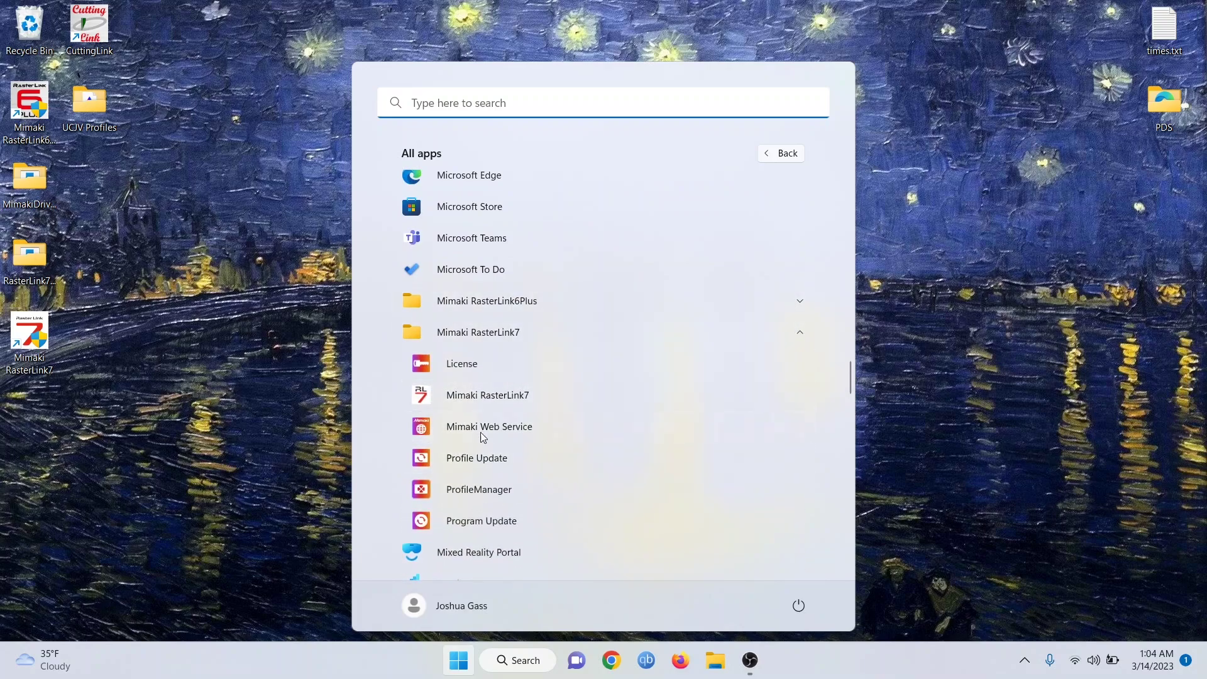
click(487, 490)
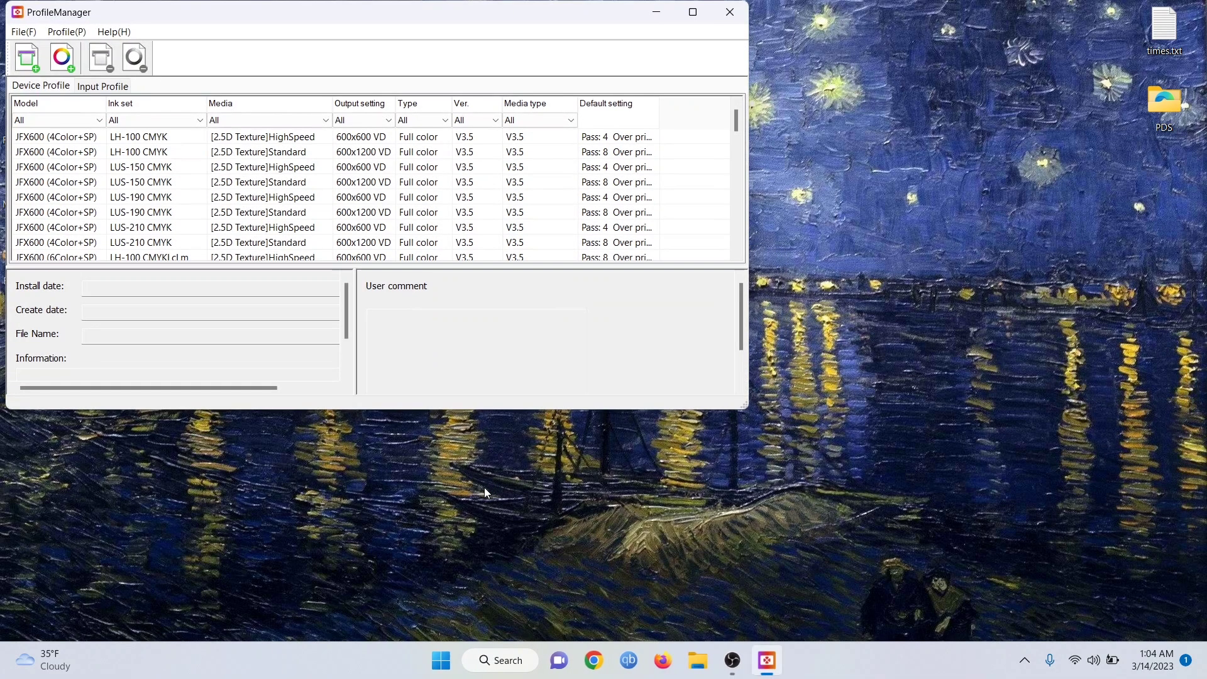
- Start a device profile installation from the UCJV Profiles folder
click(25, 63)
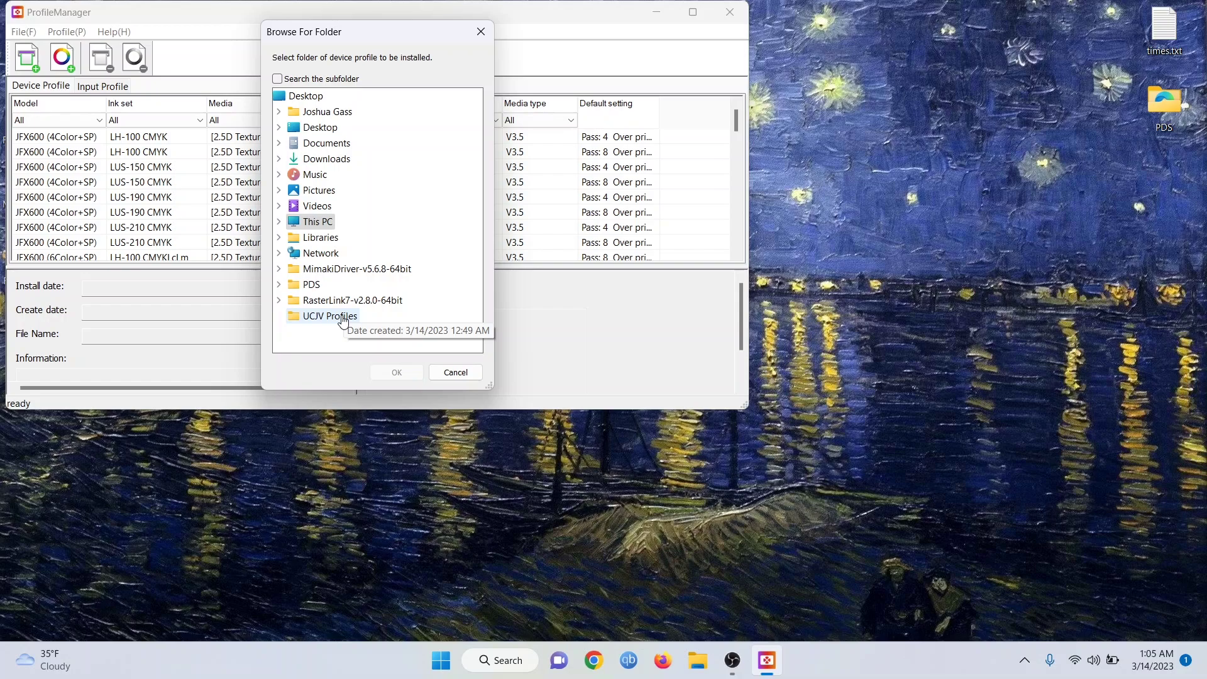
click(343, 318)
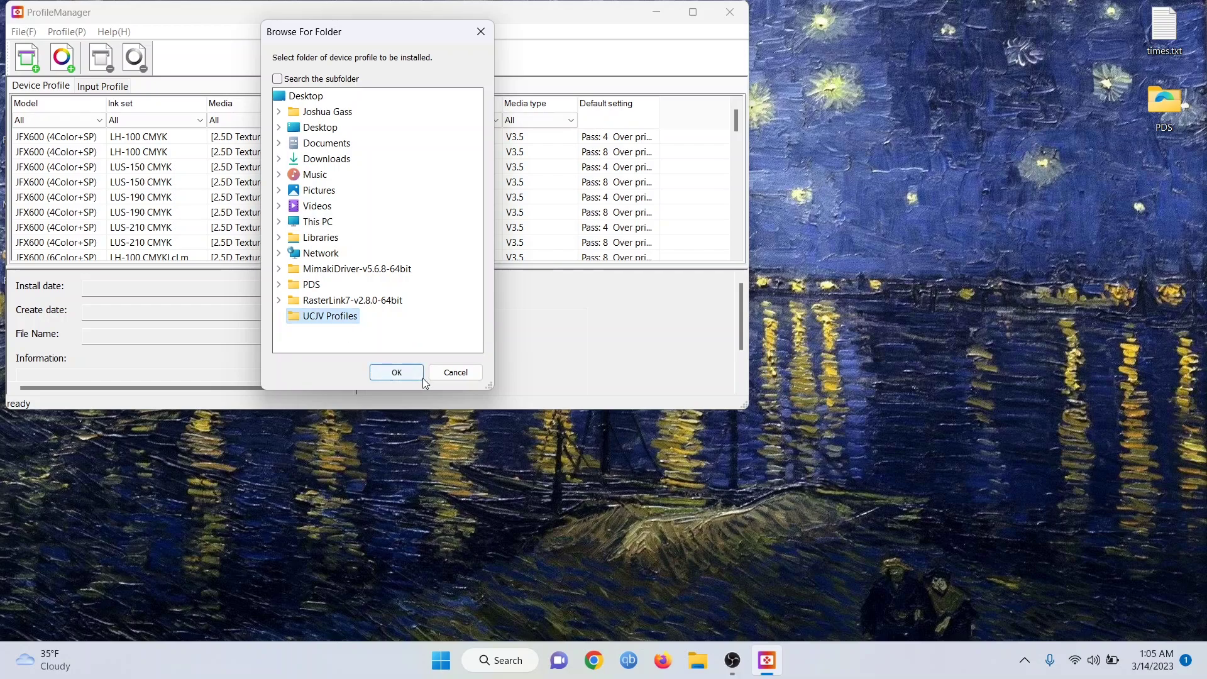
click(396, 372)
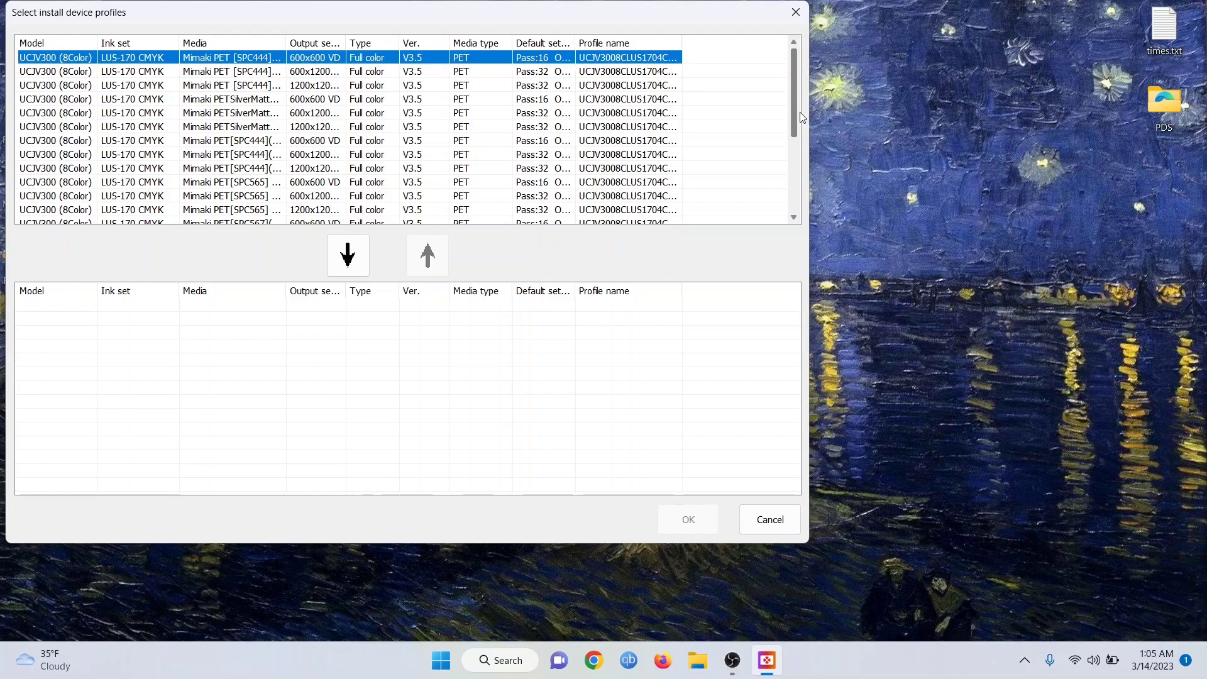
- Install all UCJV300 (8Color) LUS-170 profiles, then close ProfileManager
scroll(791, 125, down, 4)
shift+click(467, 203)
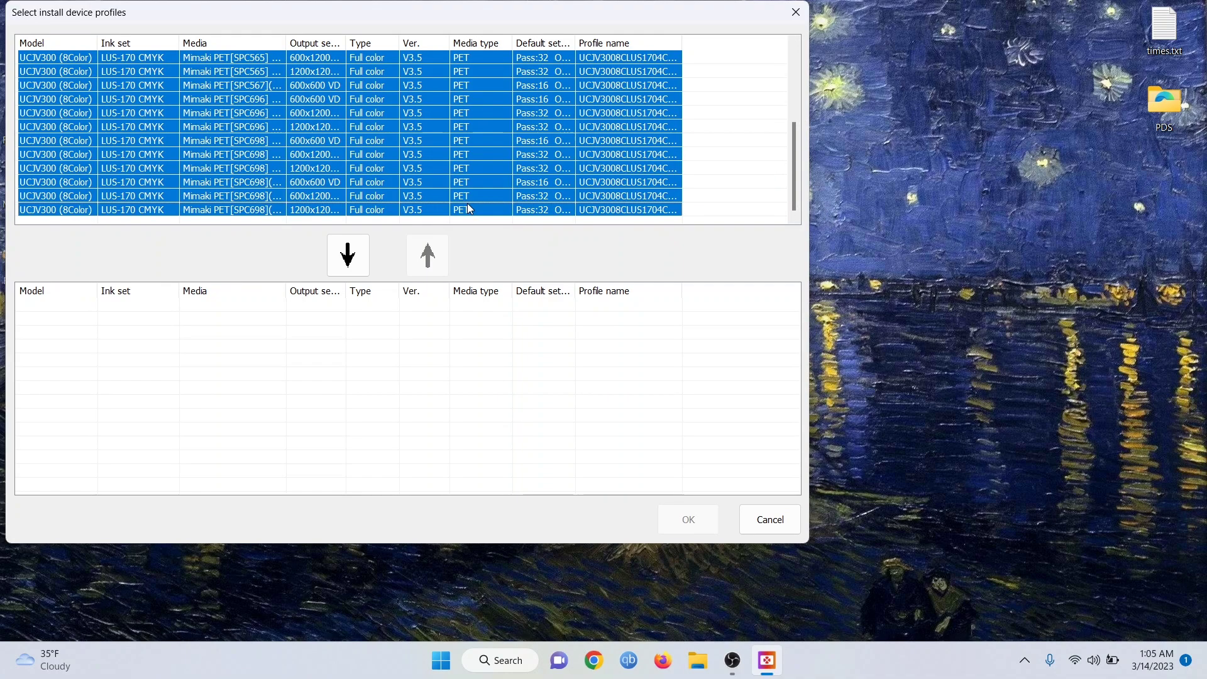
click(353, 264)
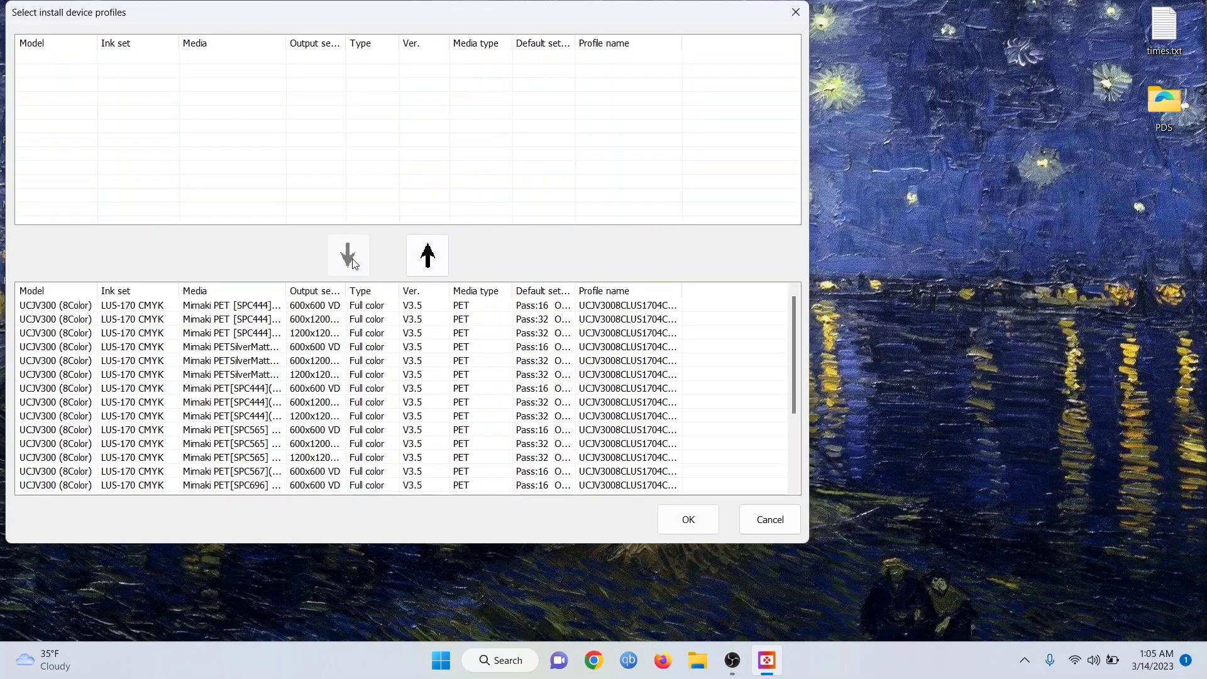
click(687, 520)
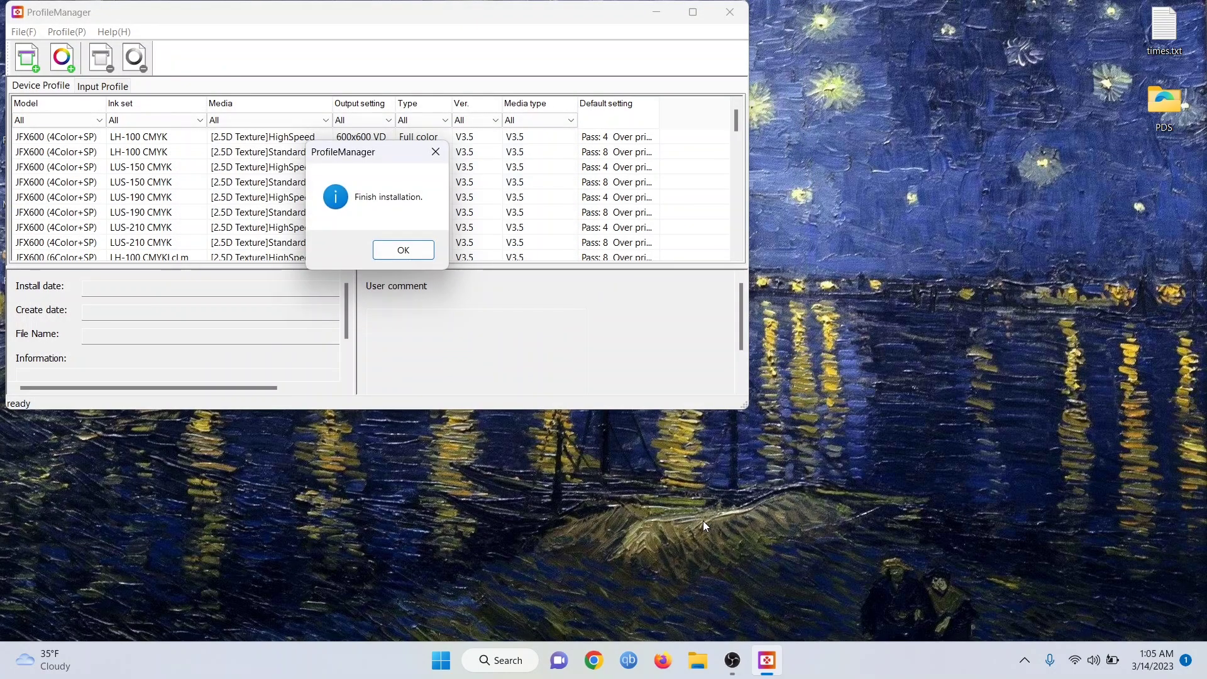
click(415, 251)
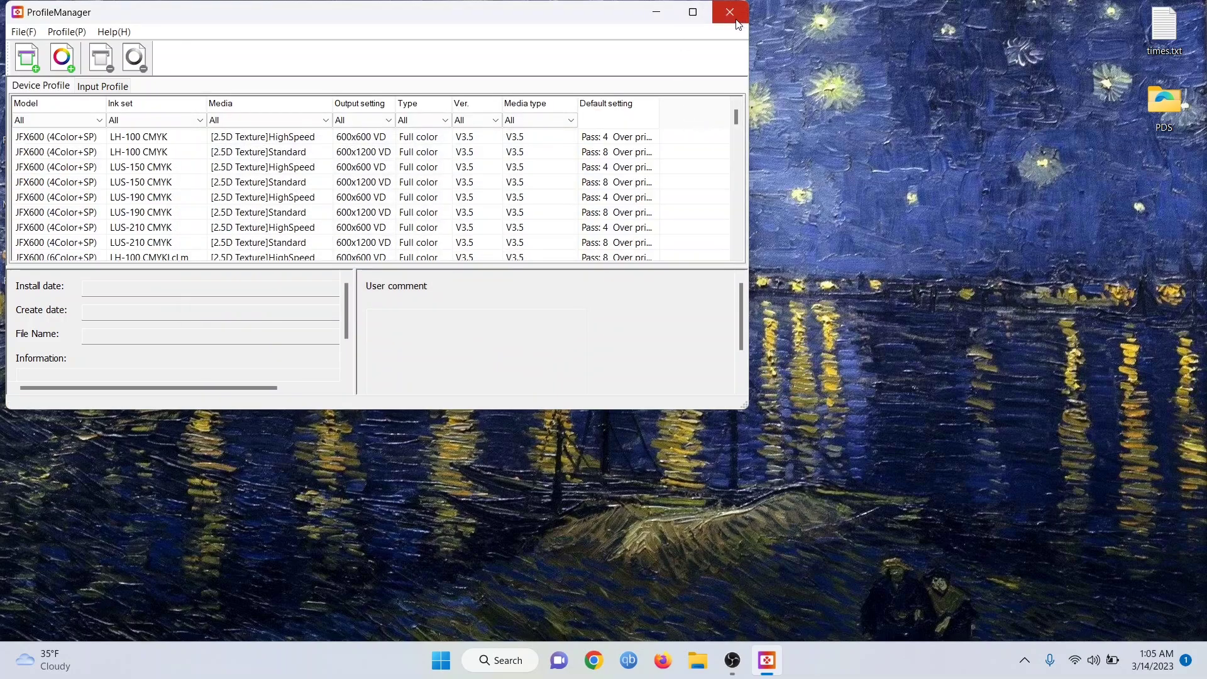
drag(526, 22, 546, 61)
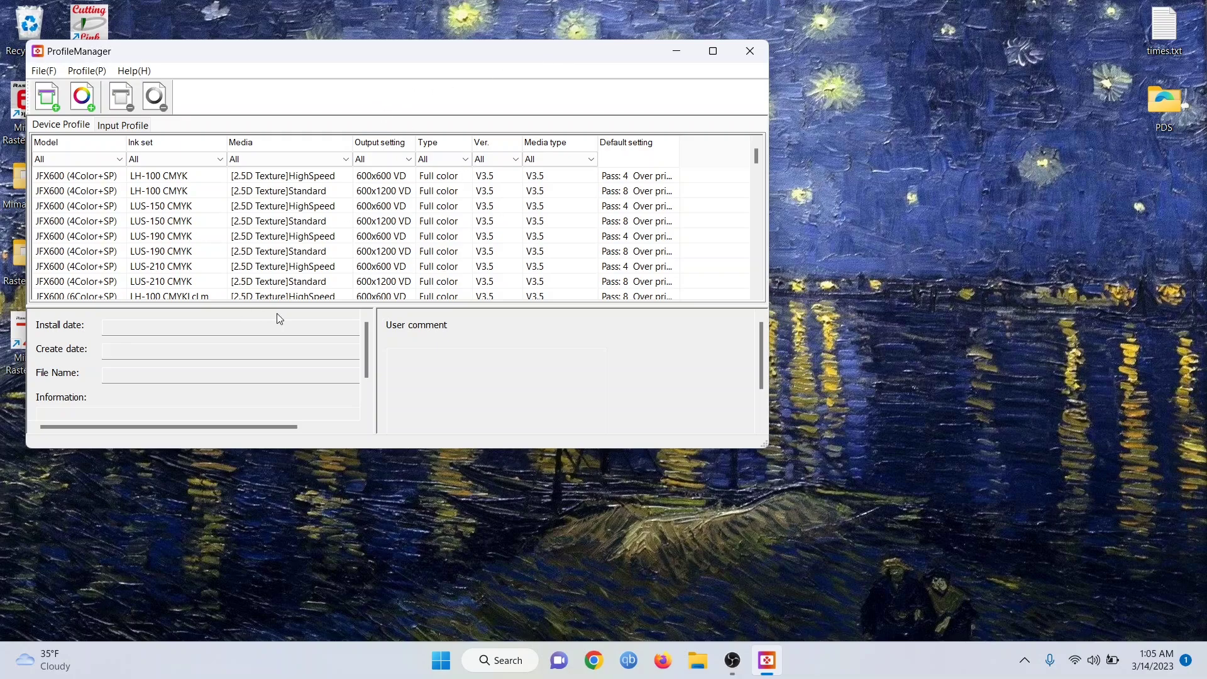
click(750, 52)
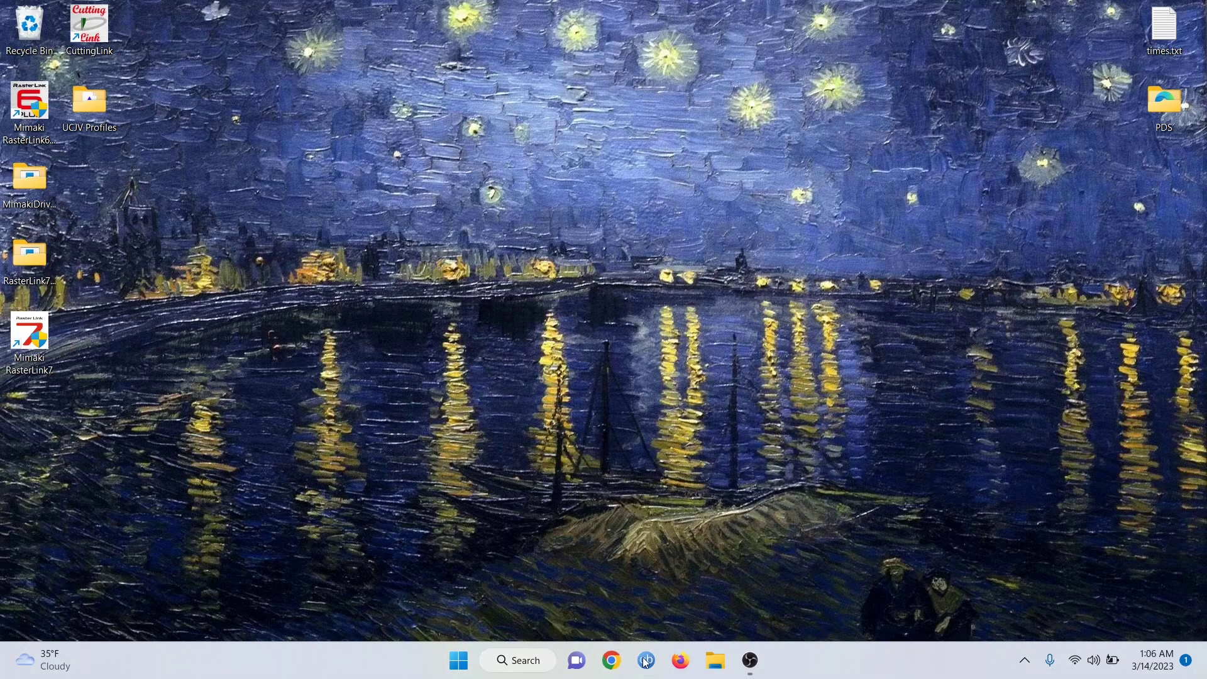
- Expand the Mimaki RasterLink7 group in the Start menu's All apps list
click(543, 662)
click(459, 660)
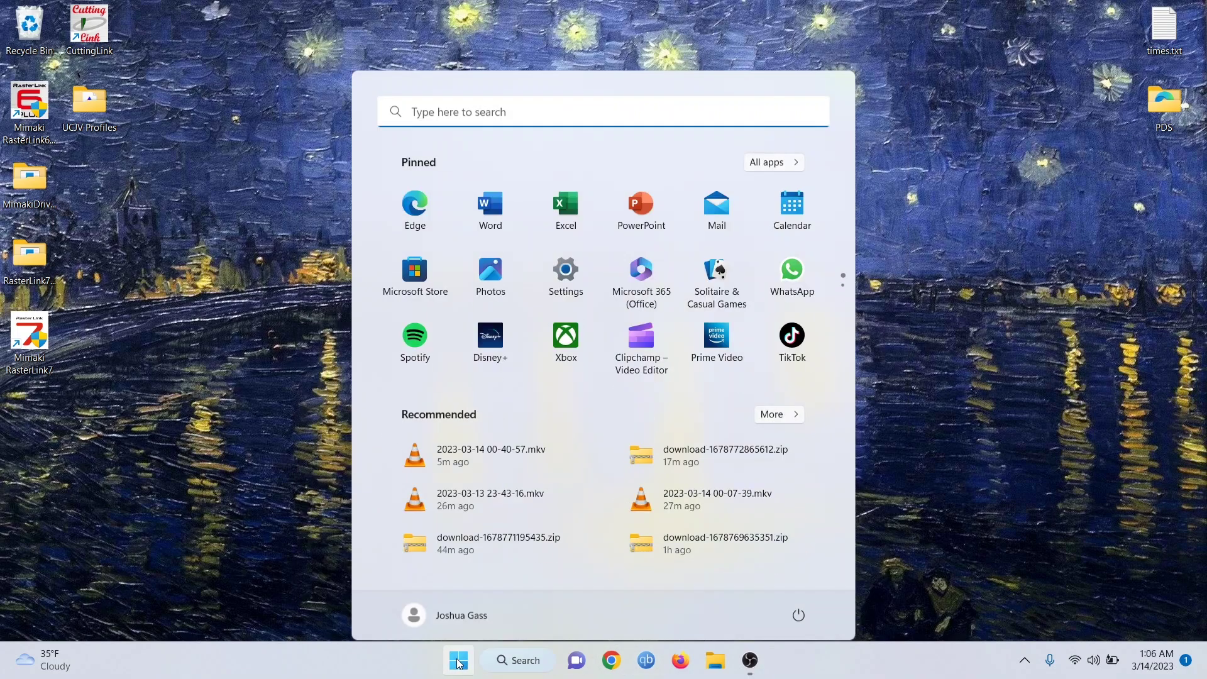
click(796, 155)
scroll(518, 384, down, 20)
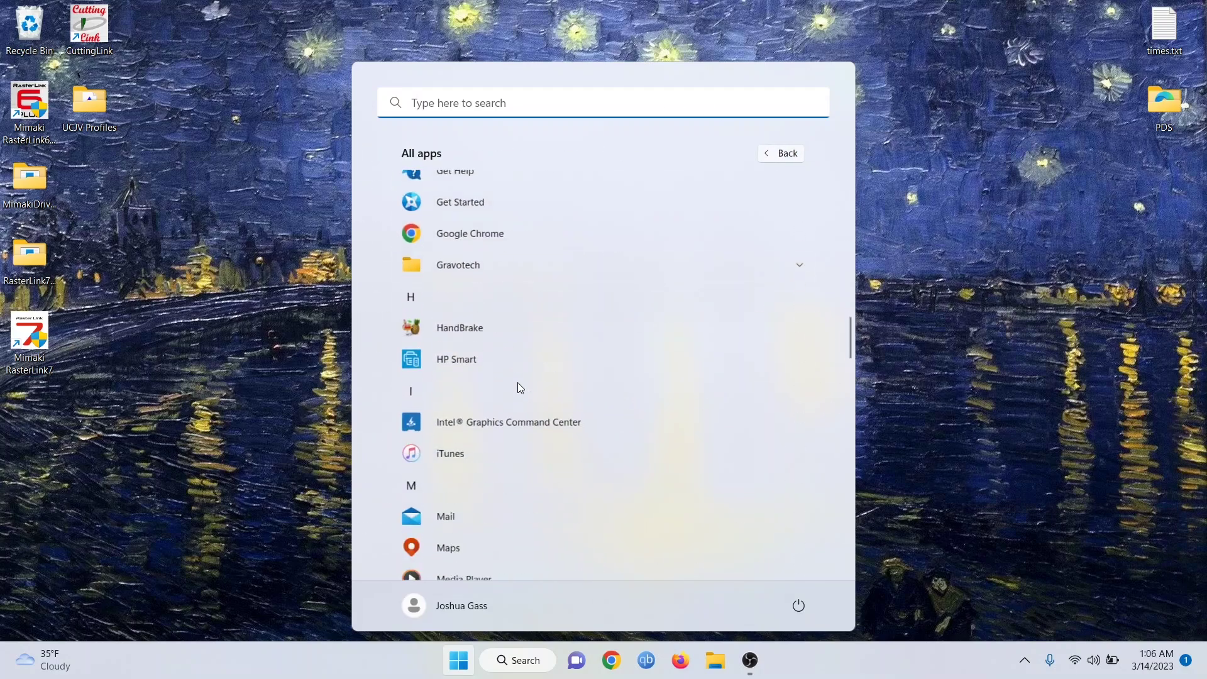
scroll(518, 383, up, 3)
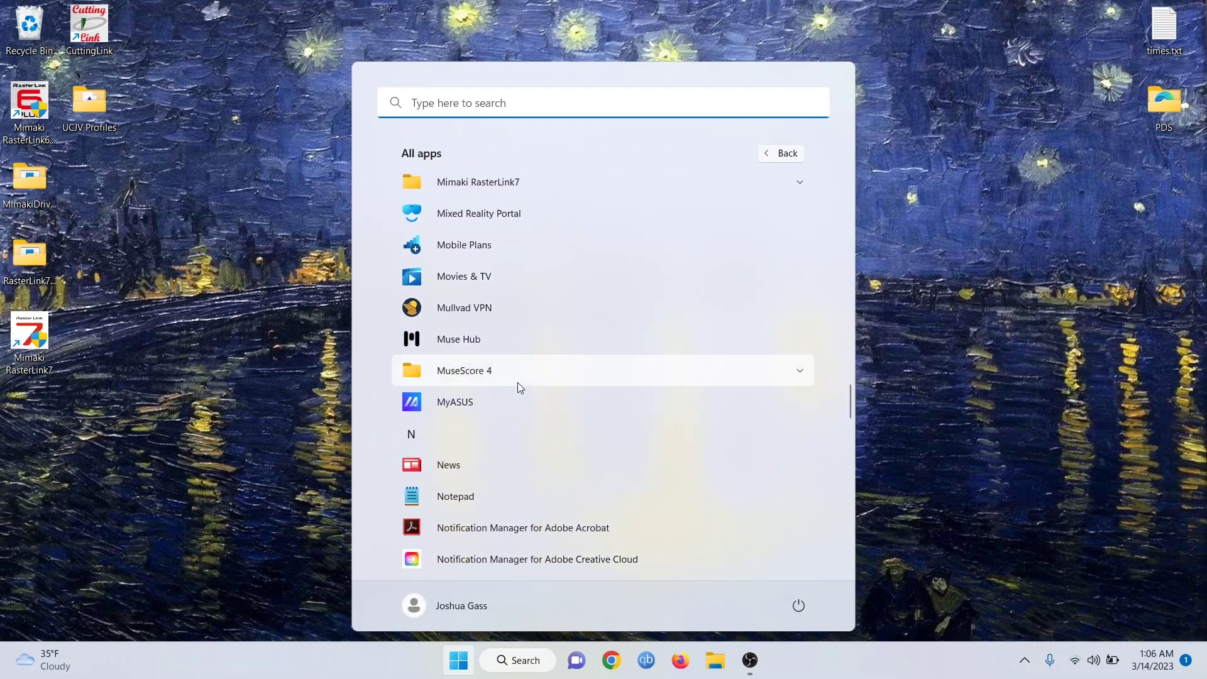
scroll(518, 382, up, 2)
click(512, 327)
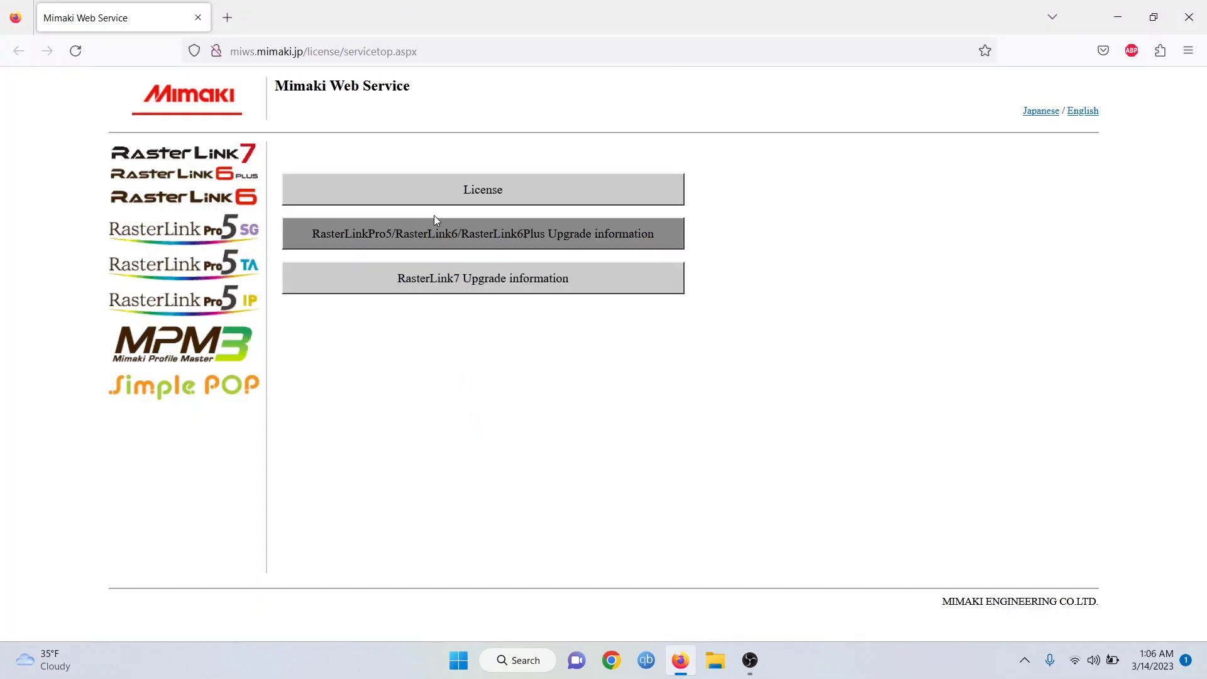
- Open the RasterLink licence page's broken-PC deactivation form, then show the desktop
click(480, 193)
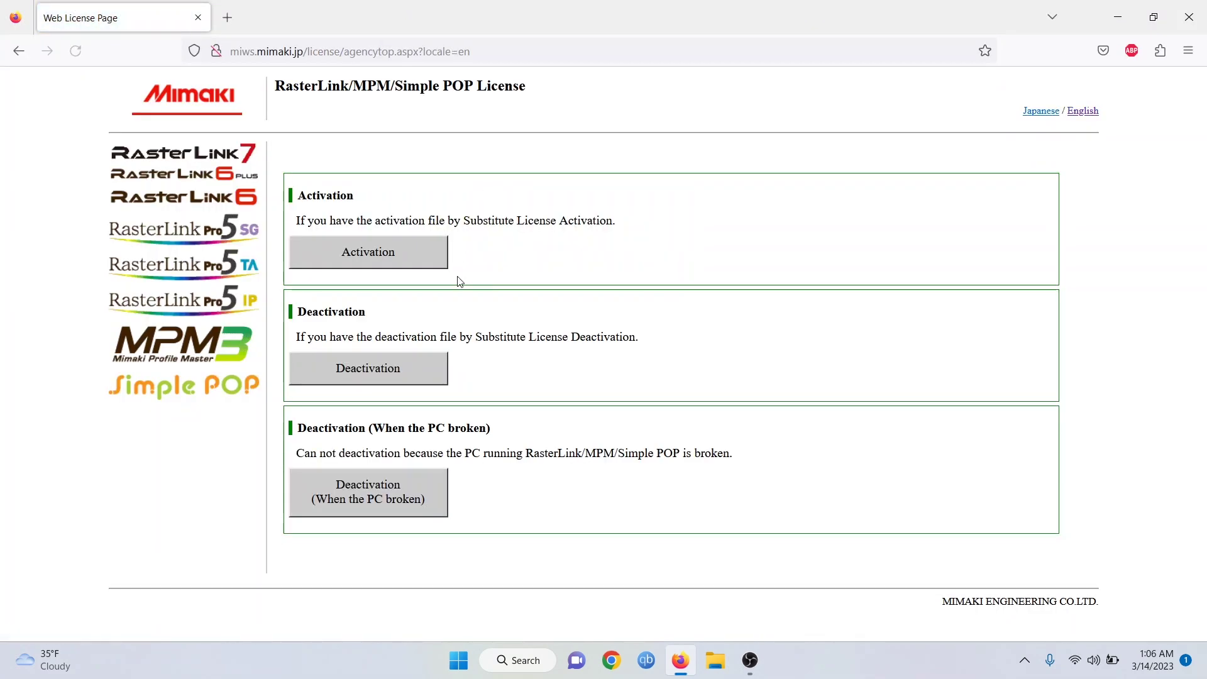
click(406, 492)
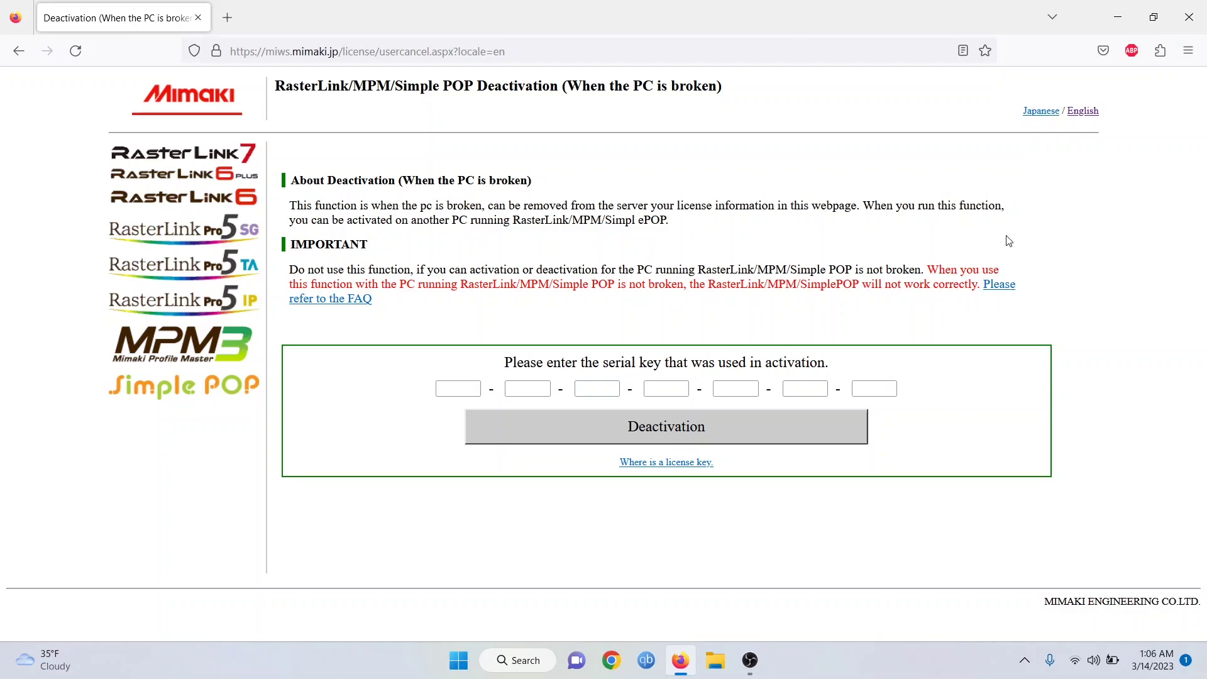
key(super+d)
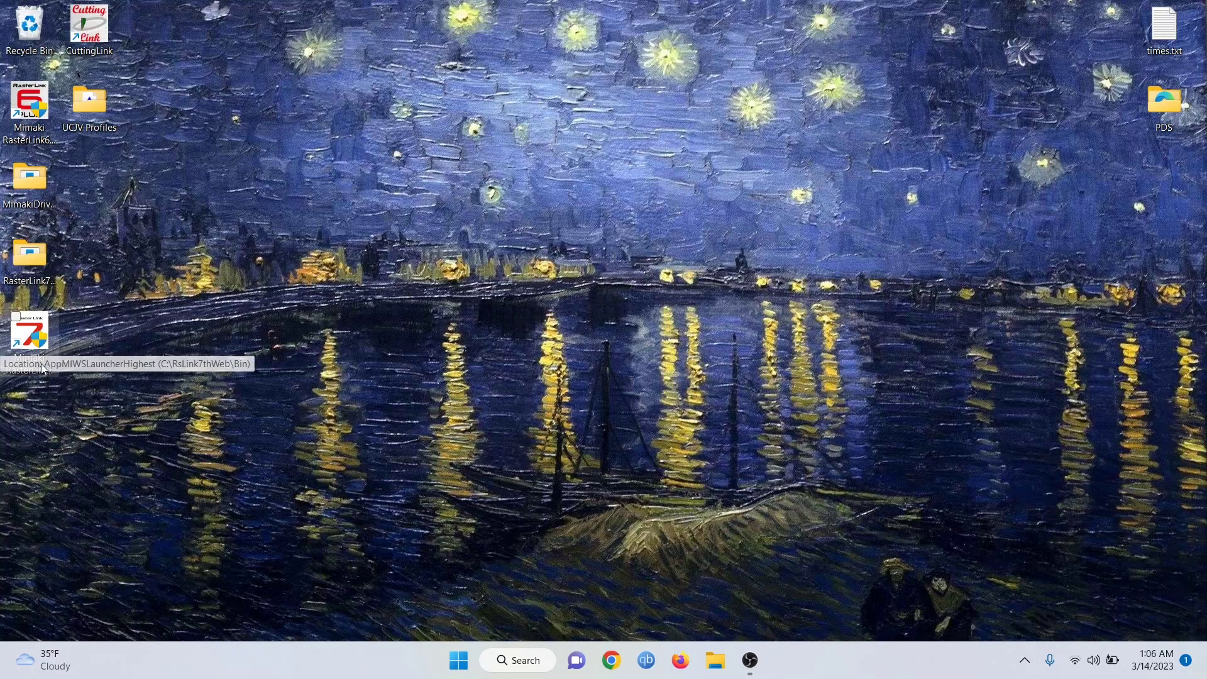
- Launch RasterLink7 from the desktop, choose online activation, and begin entering the serial key
double_click(29, 336)
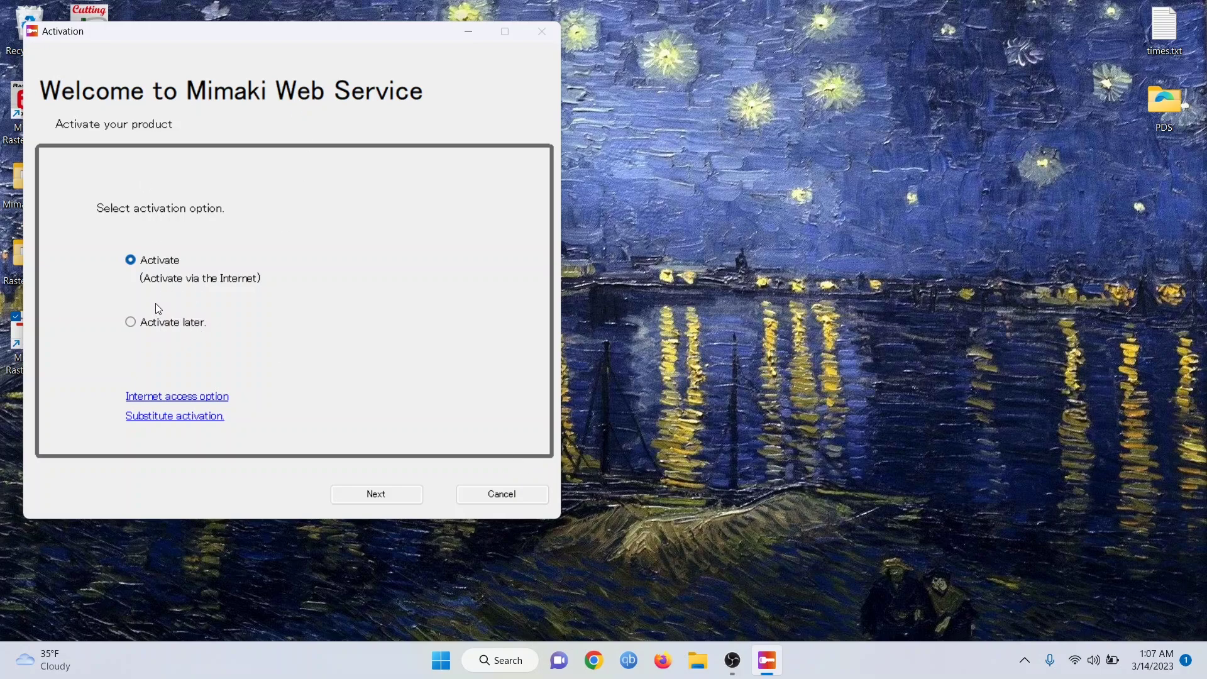
click(403, 495)
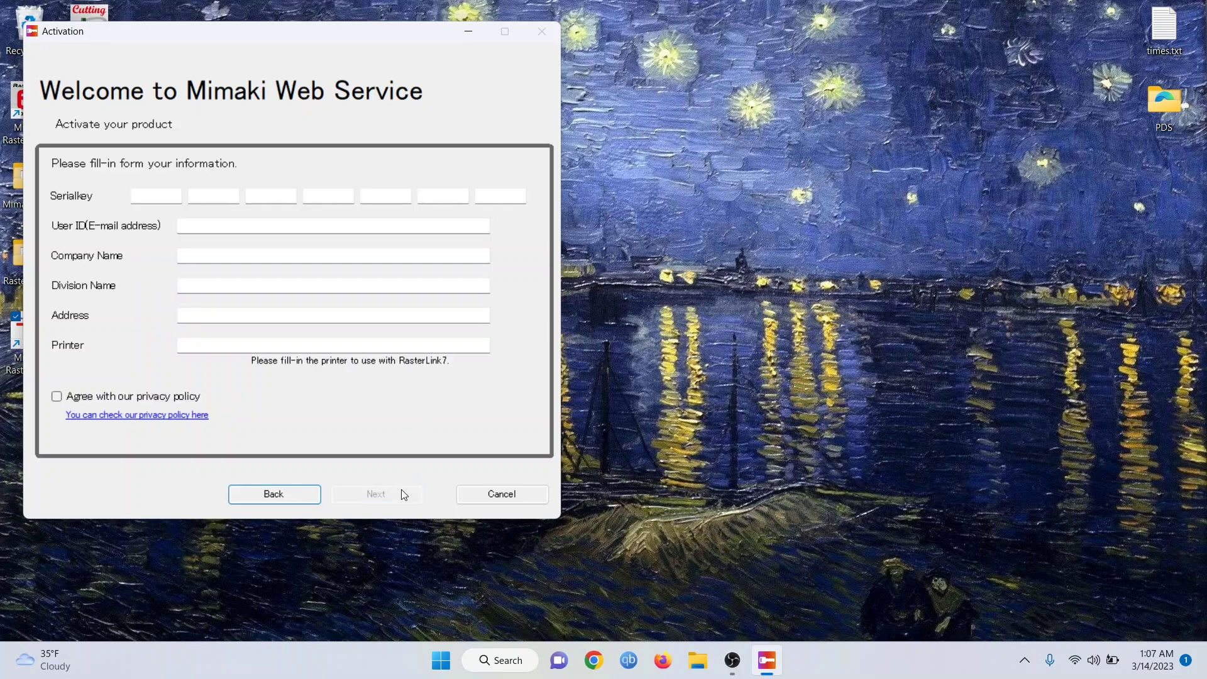
drag(265, 36, 549, 96)
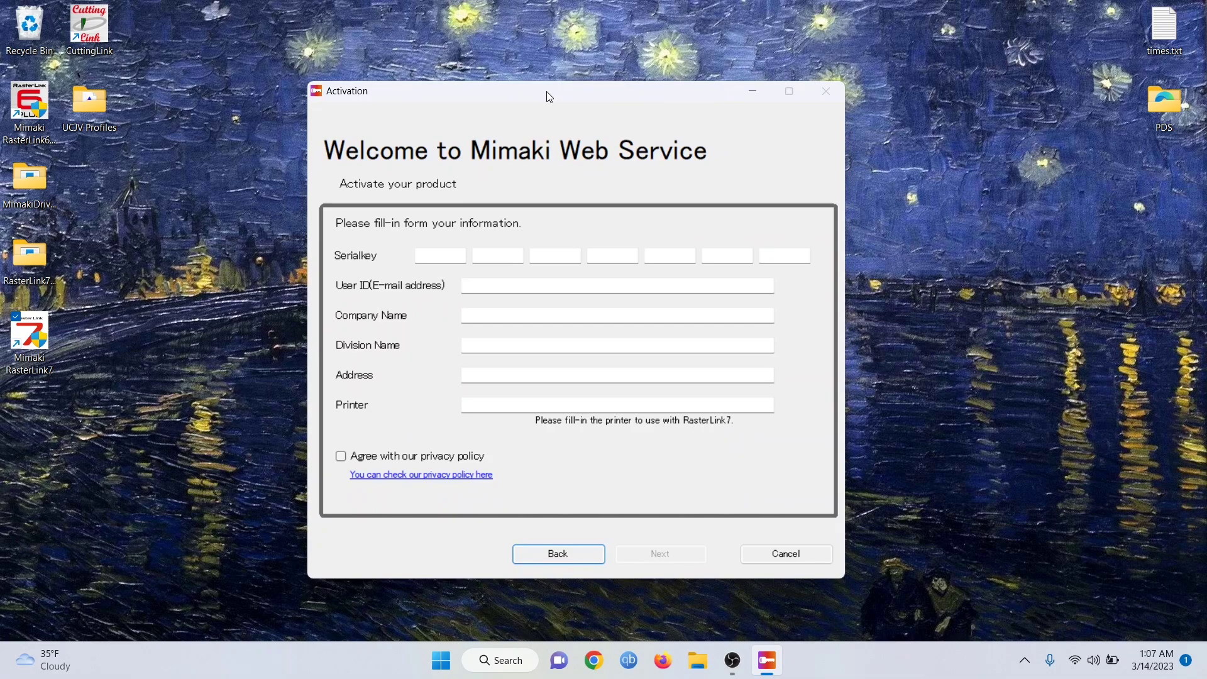
click(447, 256)
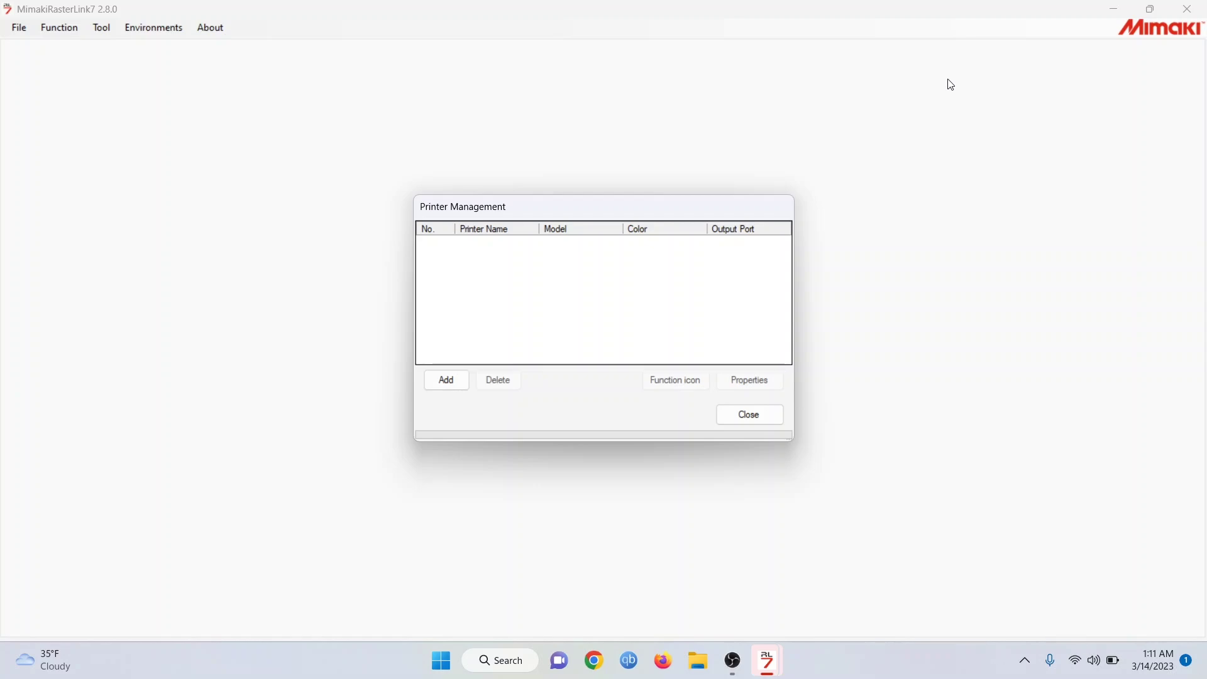
- Add a new printer of model UCJV300 with 8Color ink, connected over USB2.0
click(456, 382)
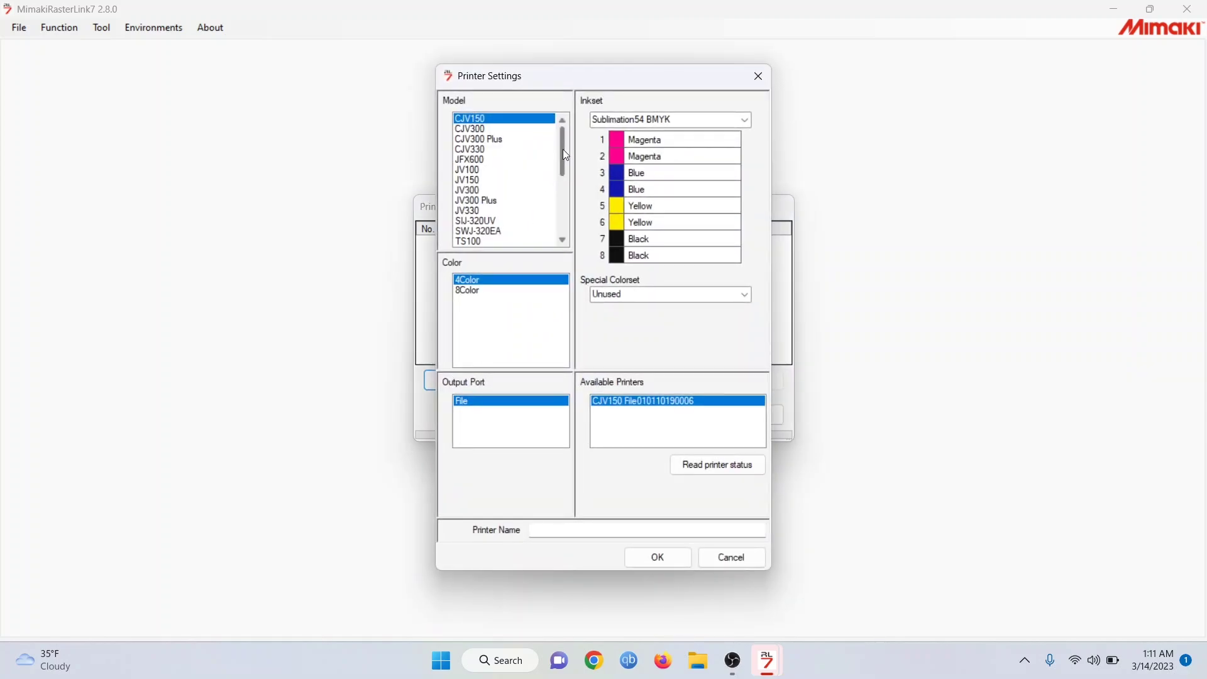
drag(563, 149, 563, 192)
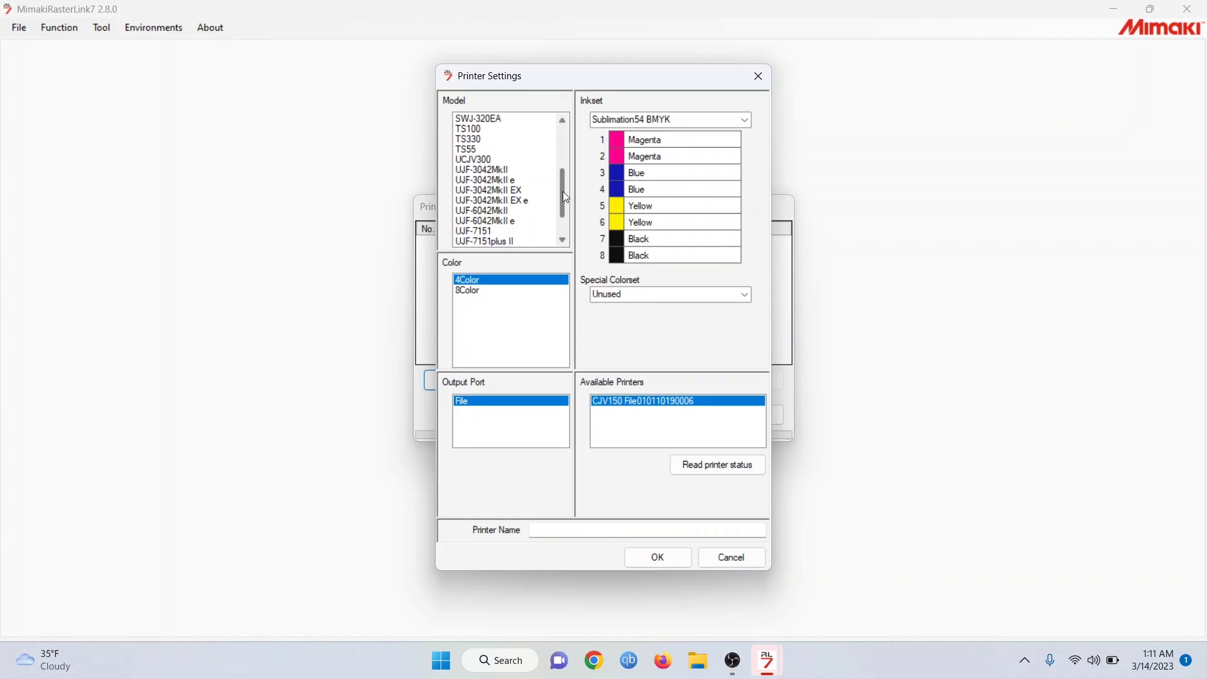
click(482, 161)
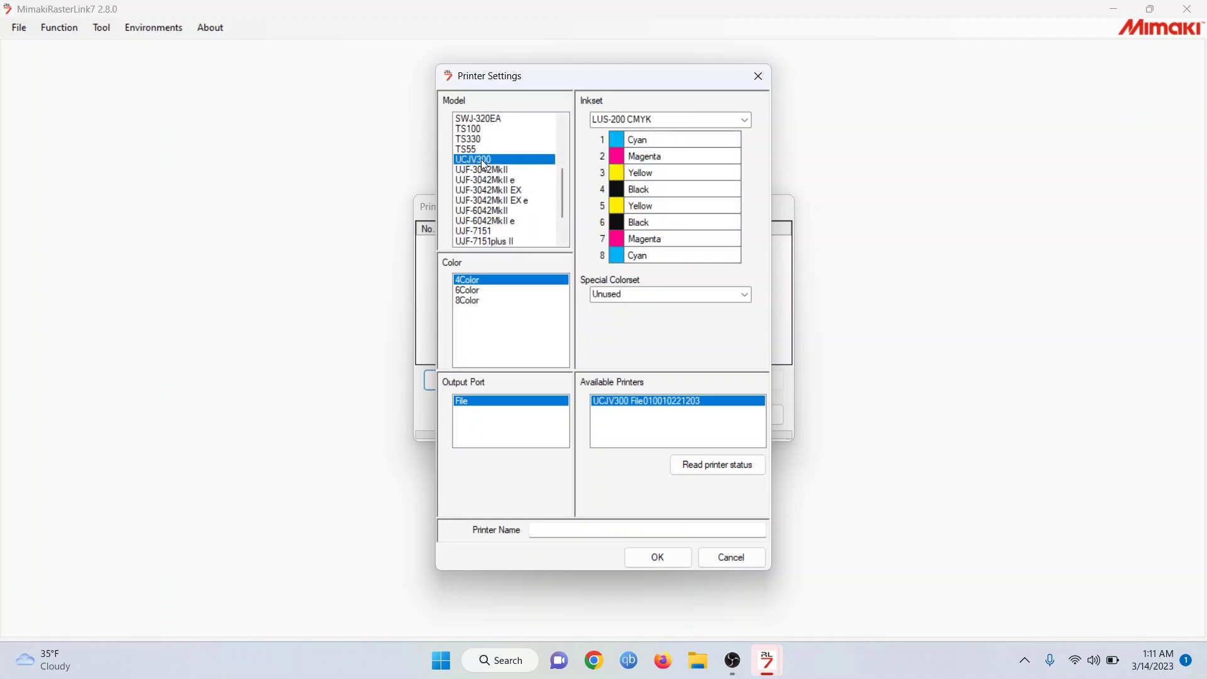
click(478, 301)
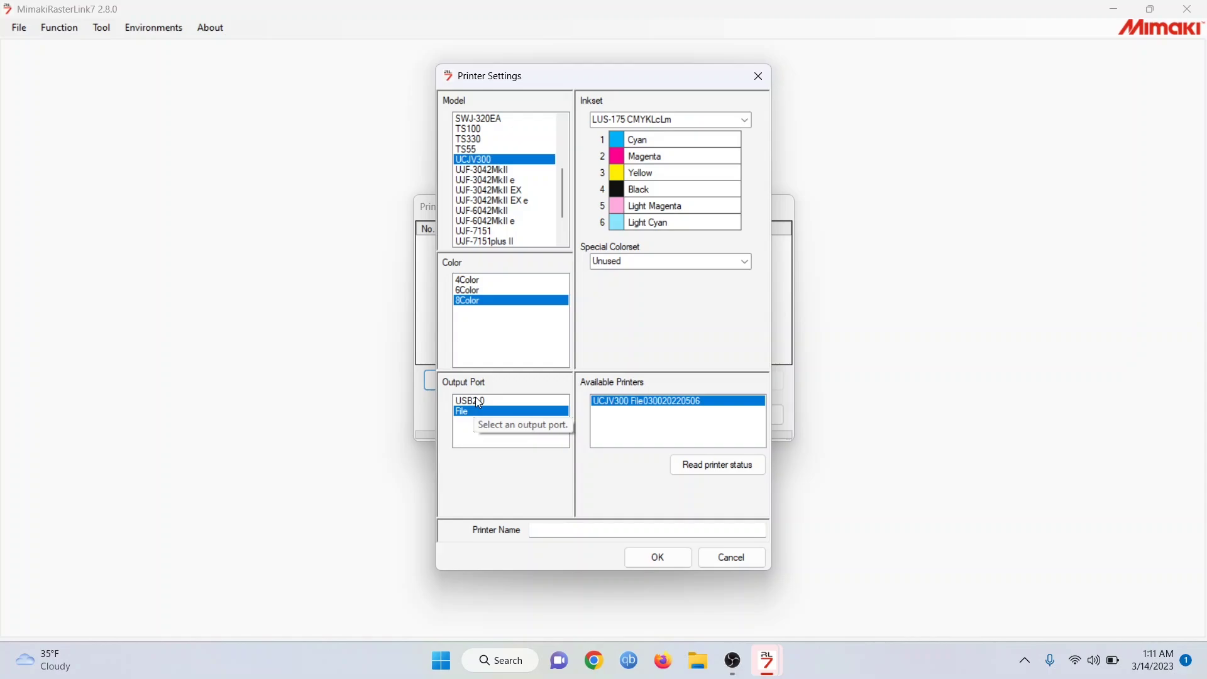
click(479, 402)
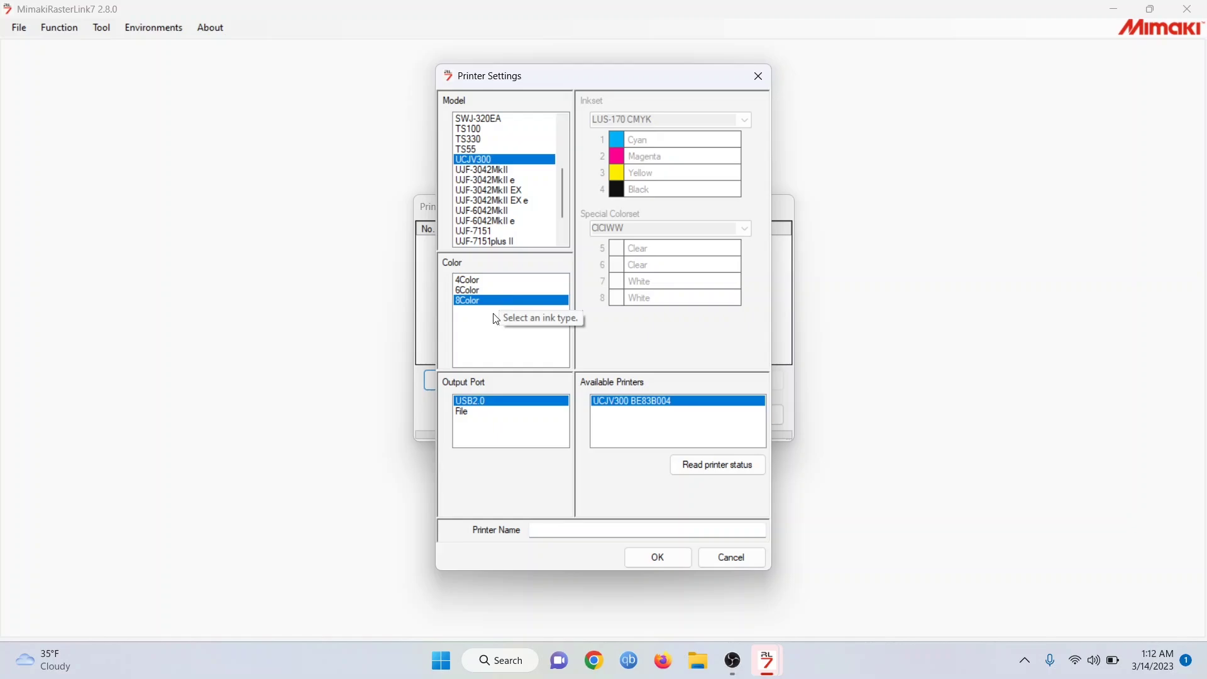
click(501, 301)
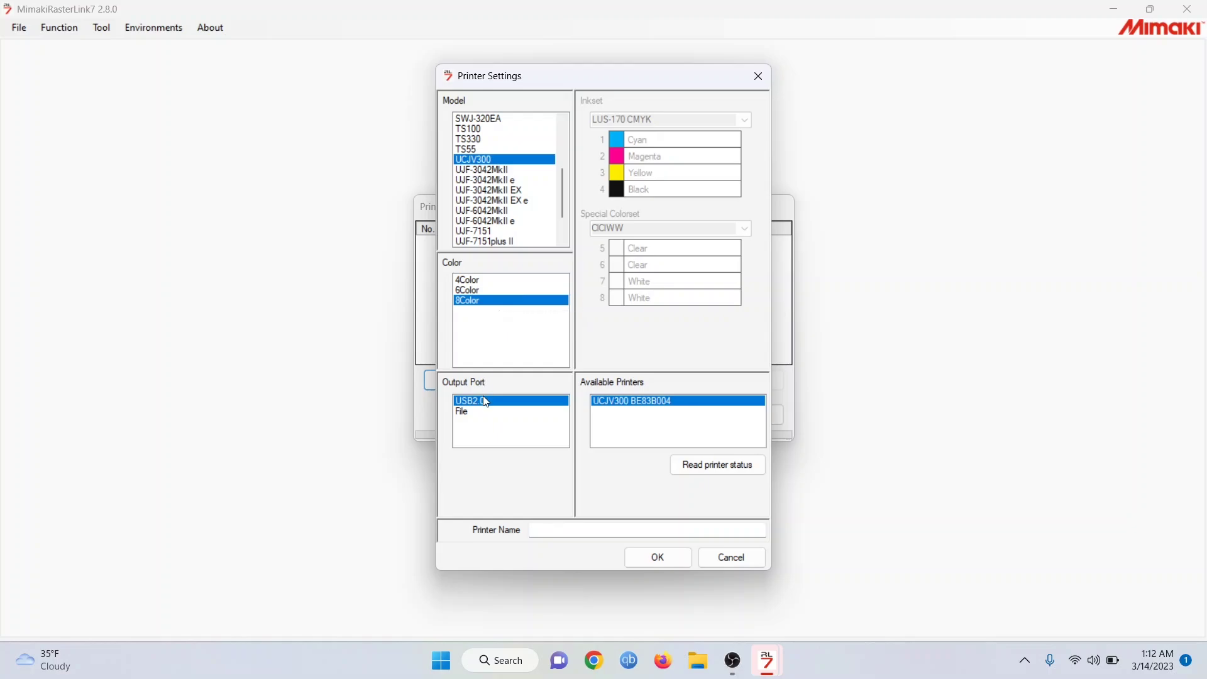
- Name the printer 'UCJV300 1' and confirm creating it along with its hot folder
click(629, 406)
click(564, 532)
text(UCJV300 1)
click(658, 557)
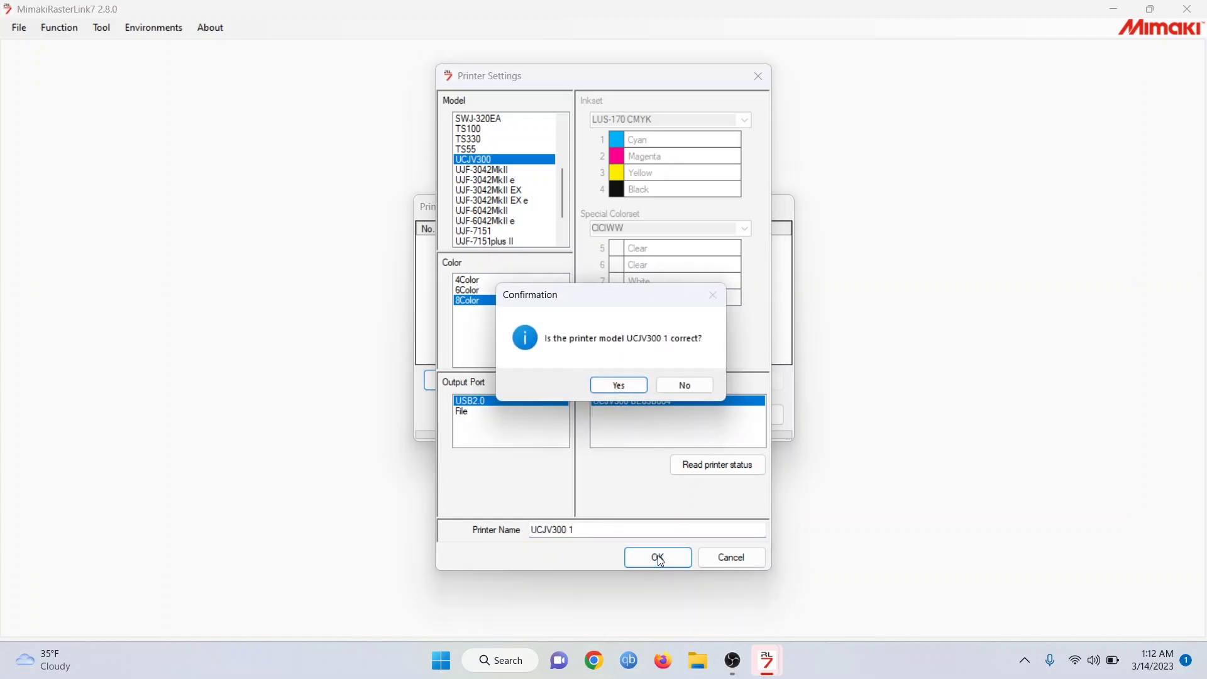
click(614, 386)
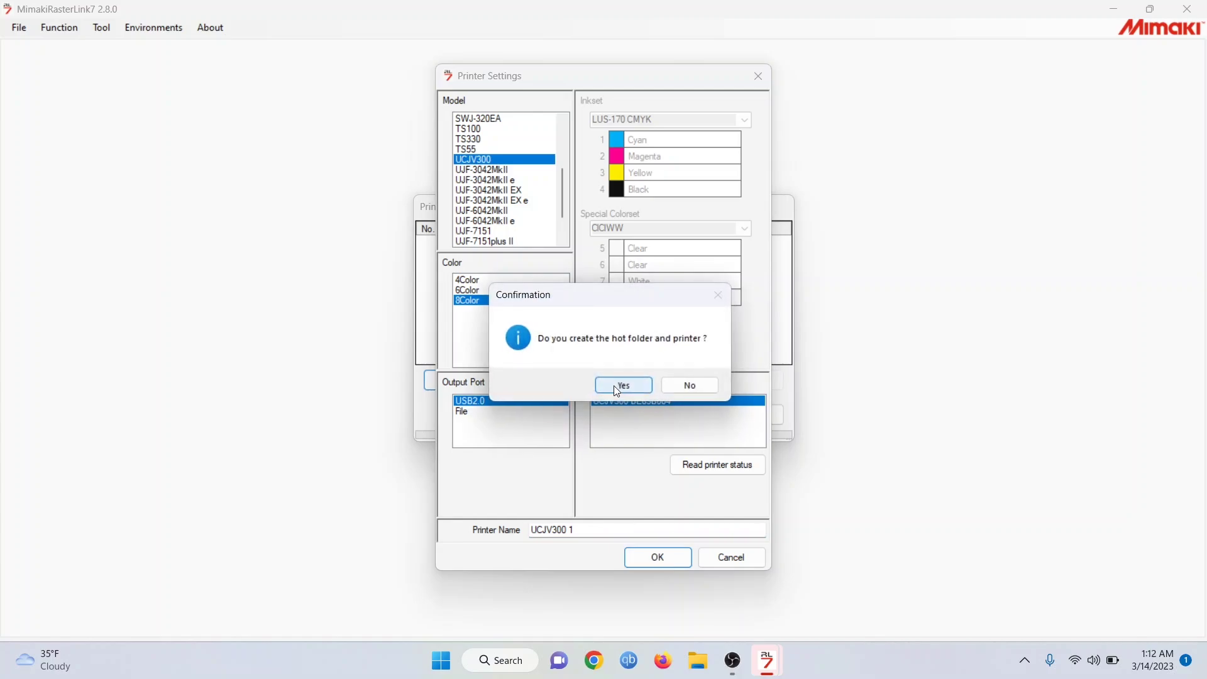
click(613, 385)
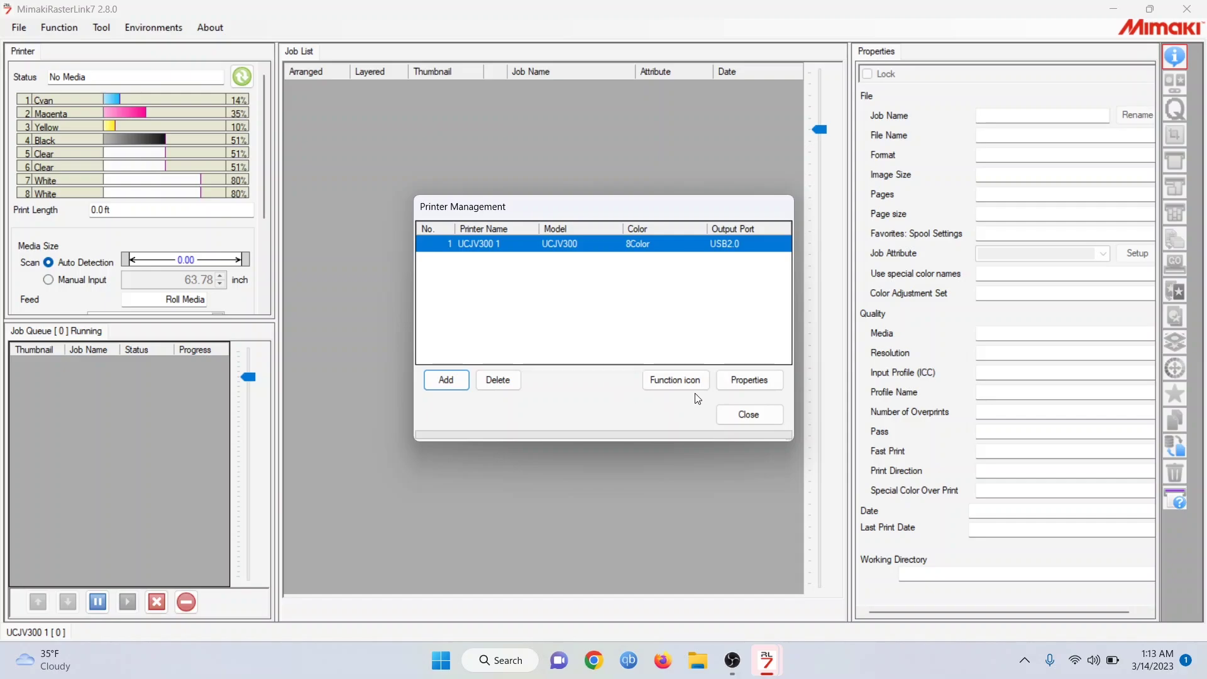
- Try moving Arrangement five places down in the function icon order, cancel, then close Printer Management
click(681, 377)
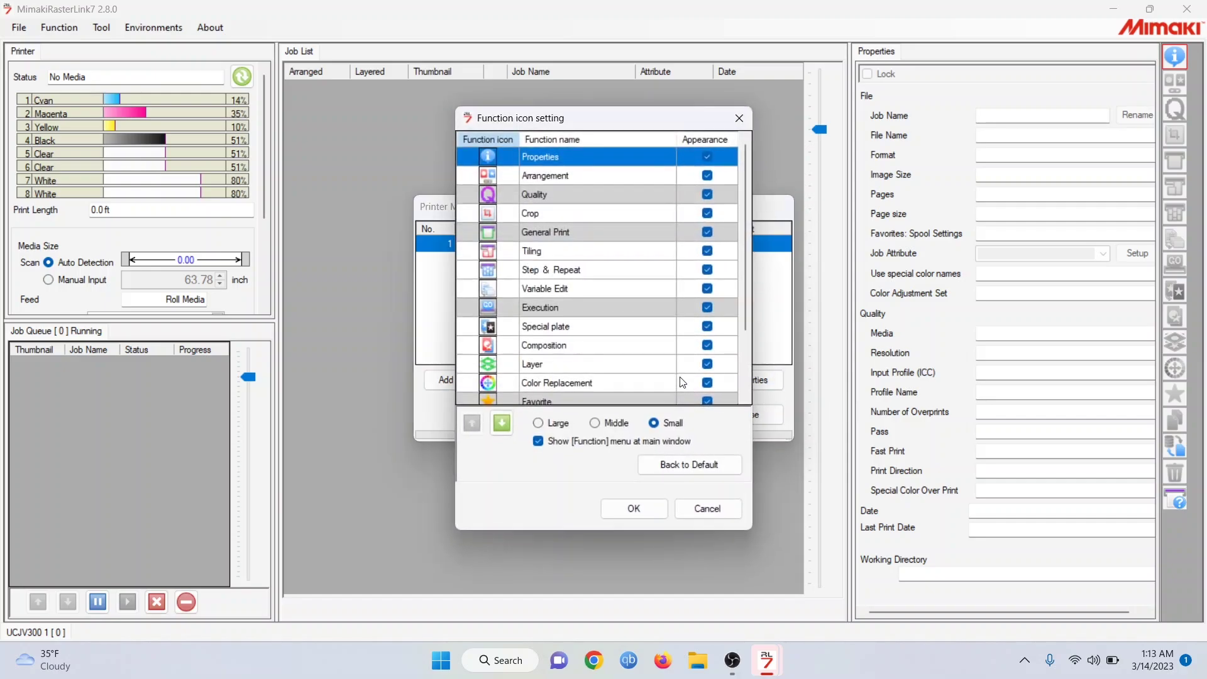
click(606, 180)
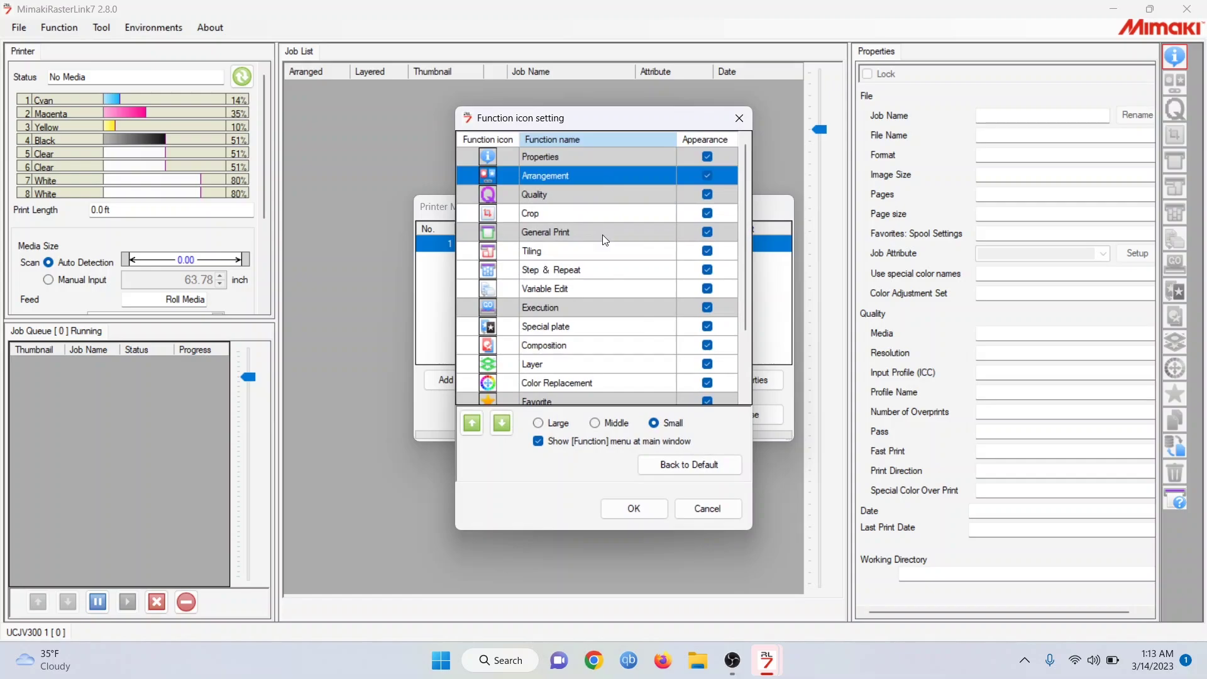
click(502, 423)
click(501, 423)
click(502, 423)
click(502, 423)
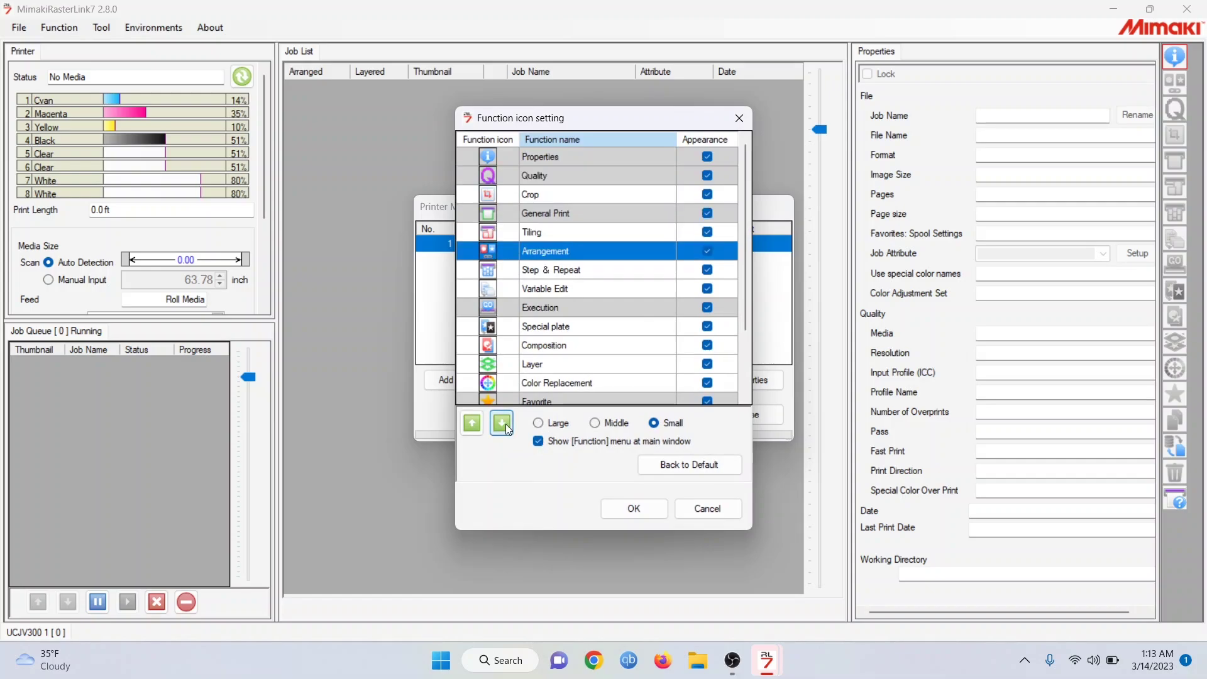
click(502, 423)
click(502, 423)
click(502, 423)
click(502, 423)
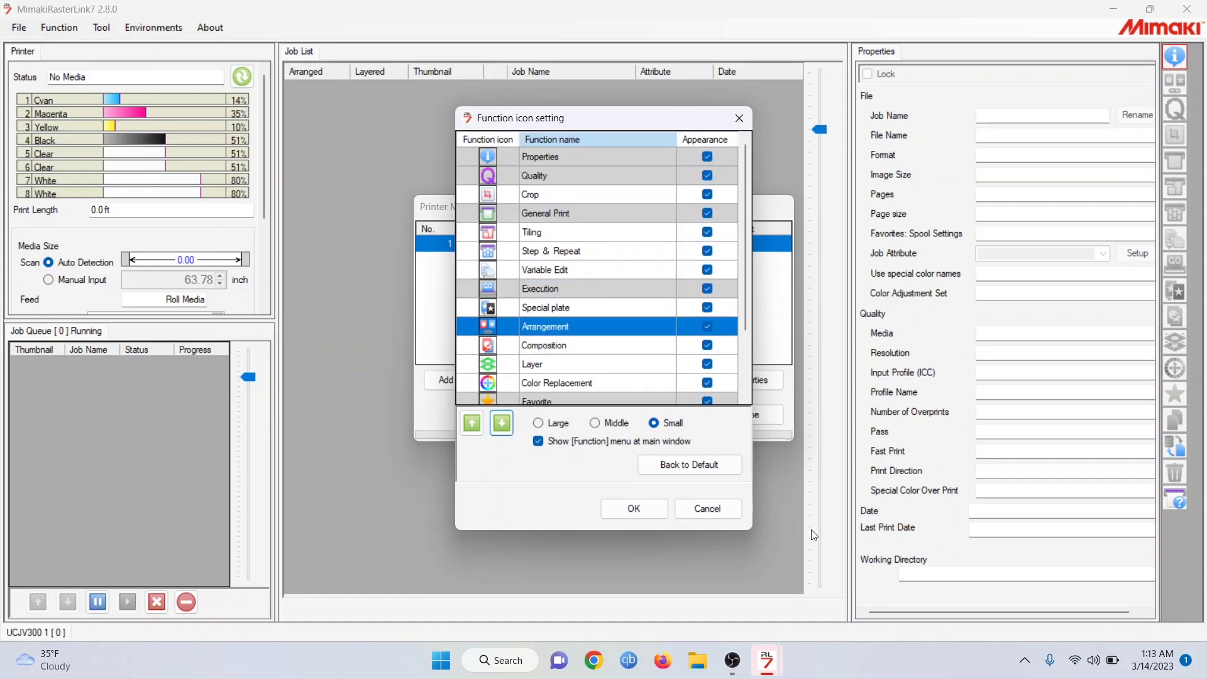
click(702, 510)
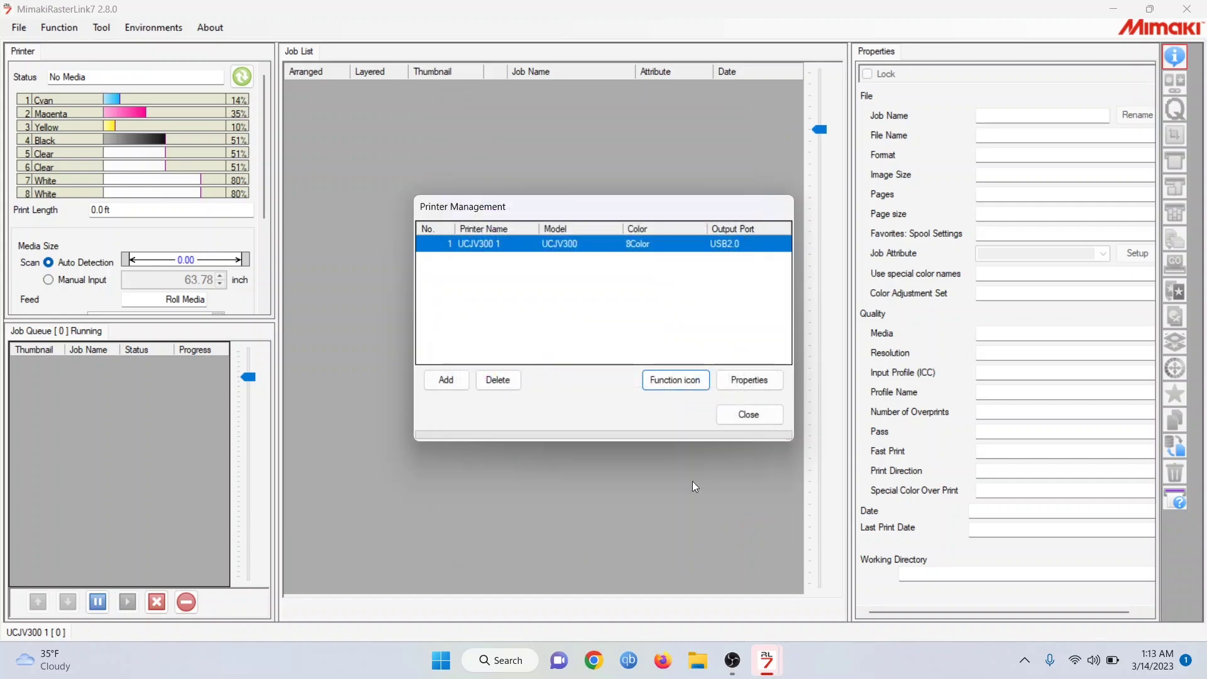
click(744, 417)
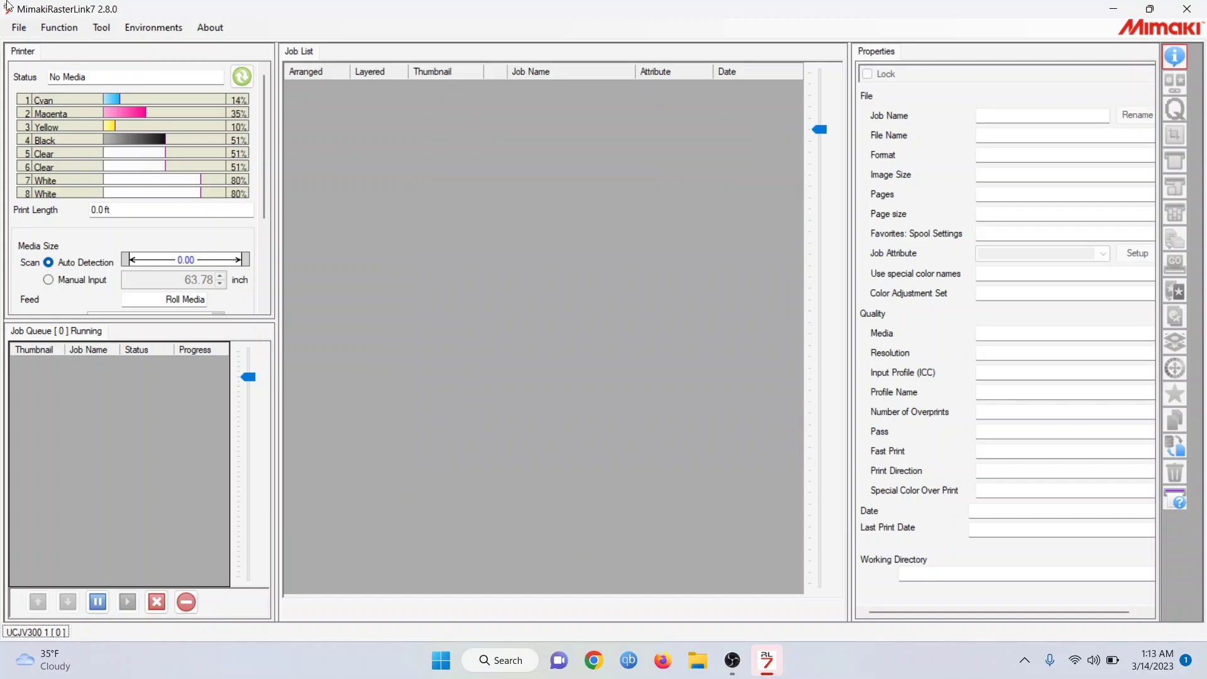
- Open CMYK RGB Squares.eps as a job for printer UCJV300 1 with the UCJV300 1 favorite
click(20, 28)
click(44, 42)
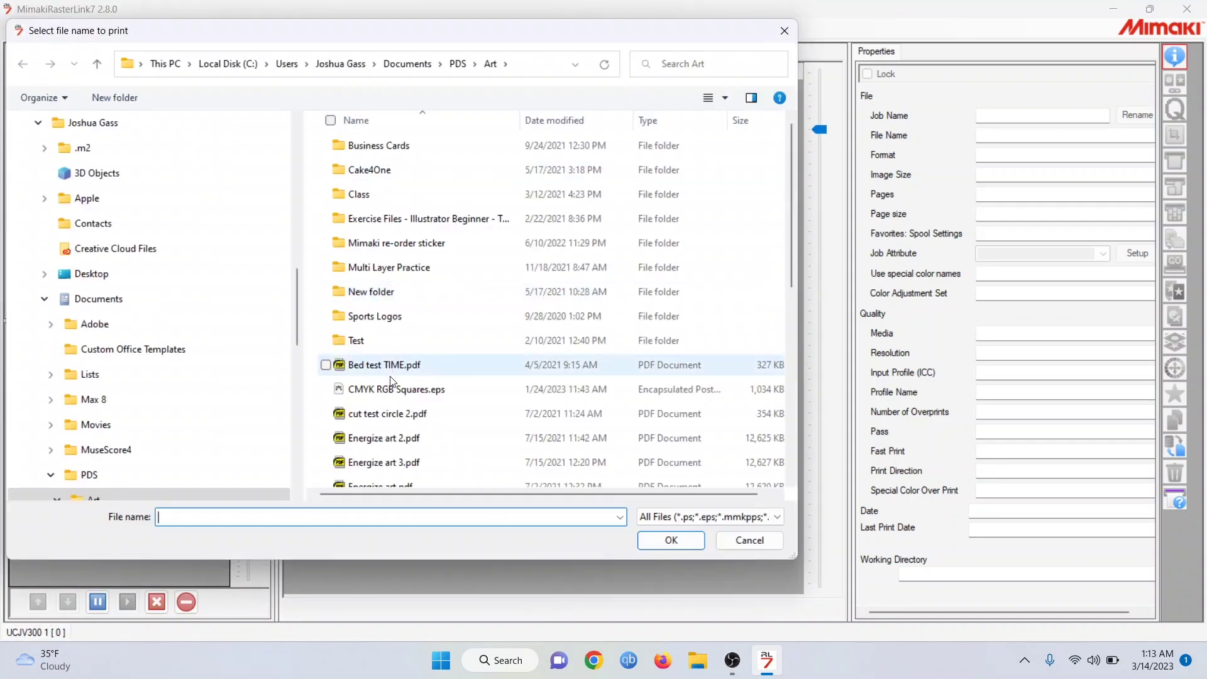
click(393, 388)
click(656, 537)
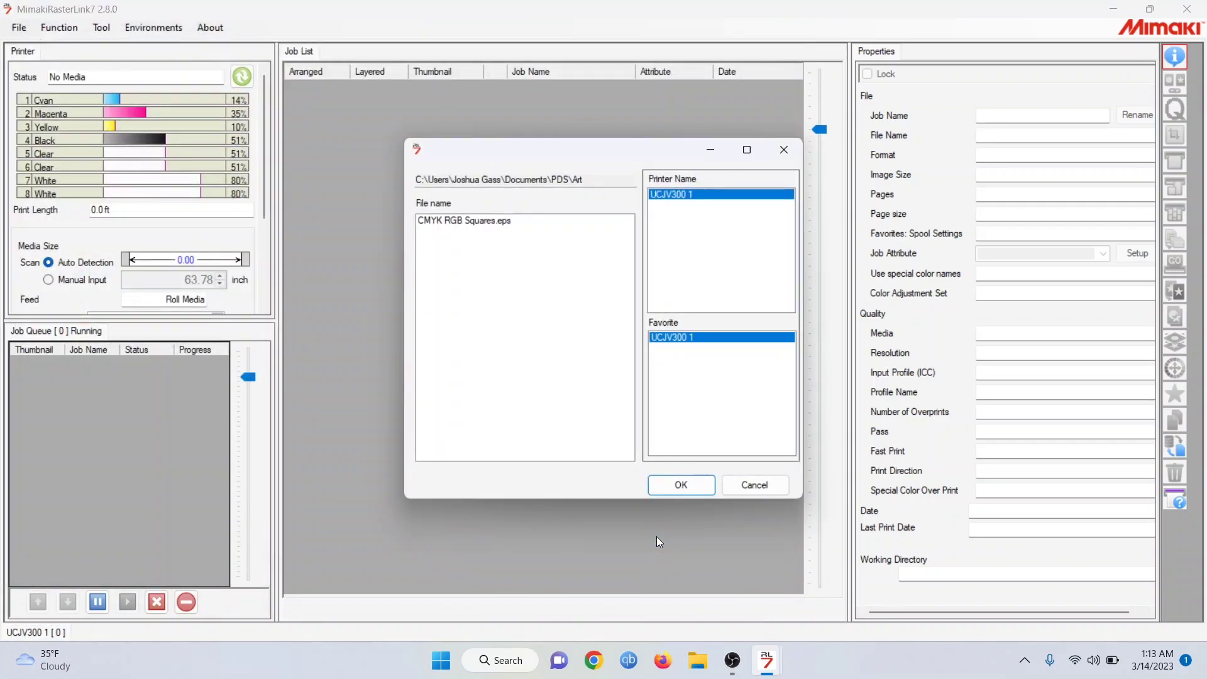
click(681, 485)
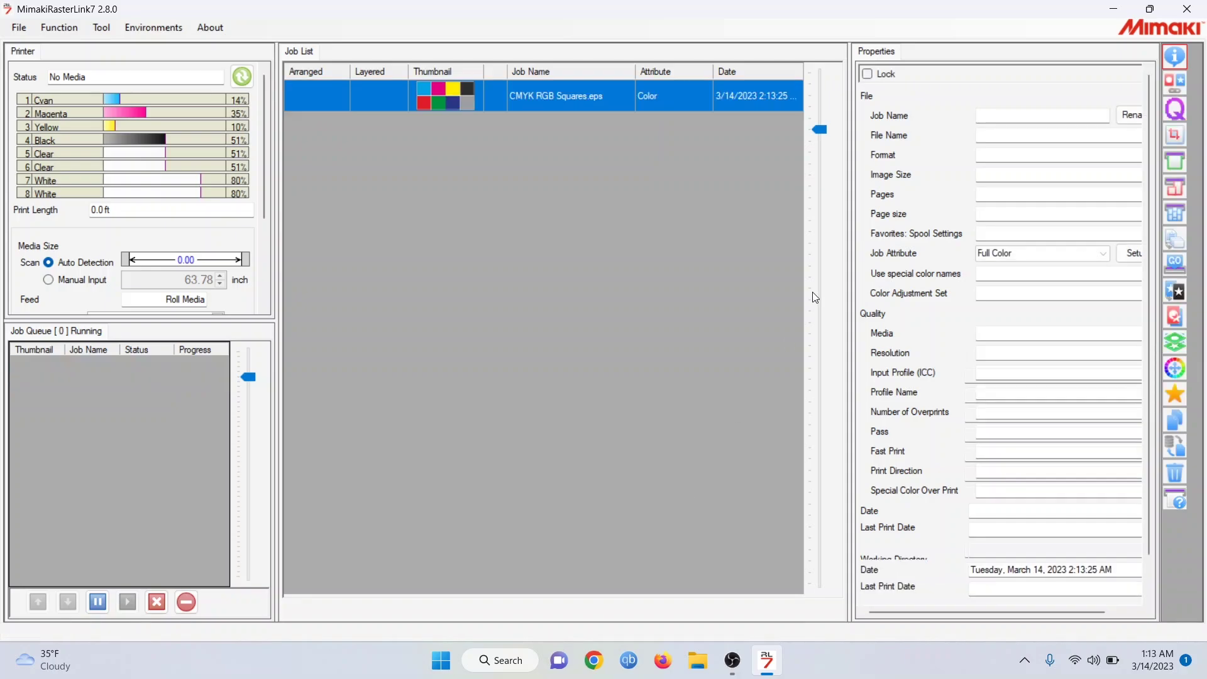
- Set the job's print resolution to 600x600 VD
click(1175, 109)
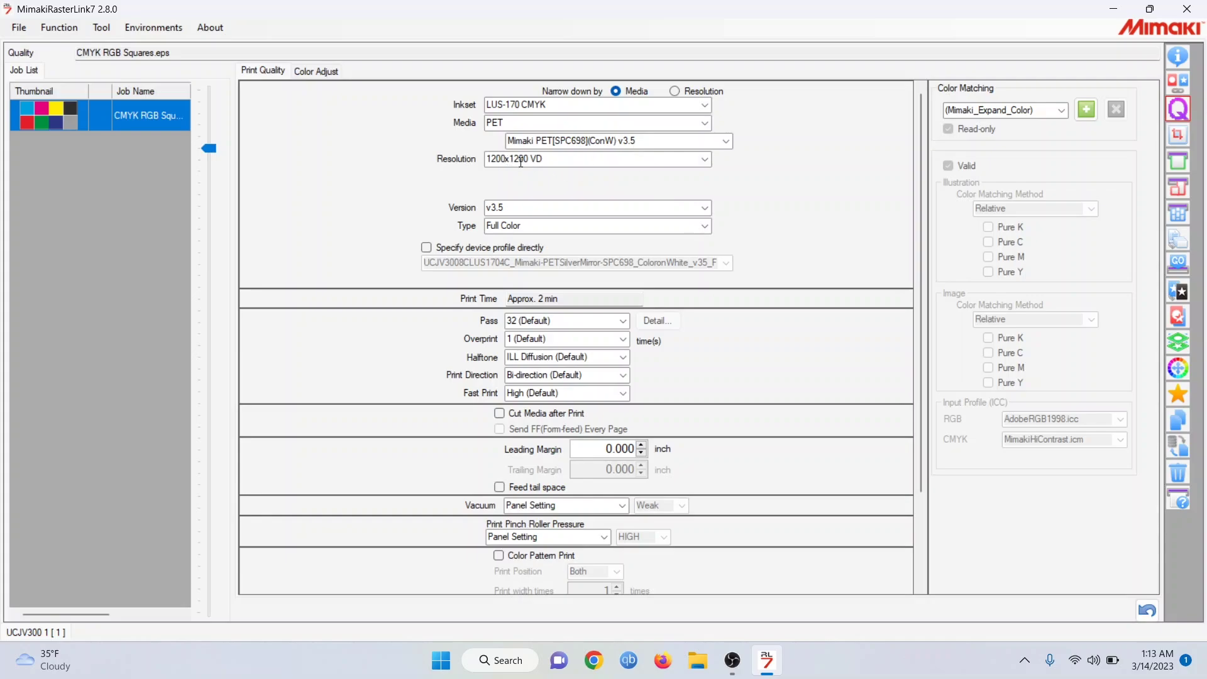
click(704, 159)
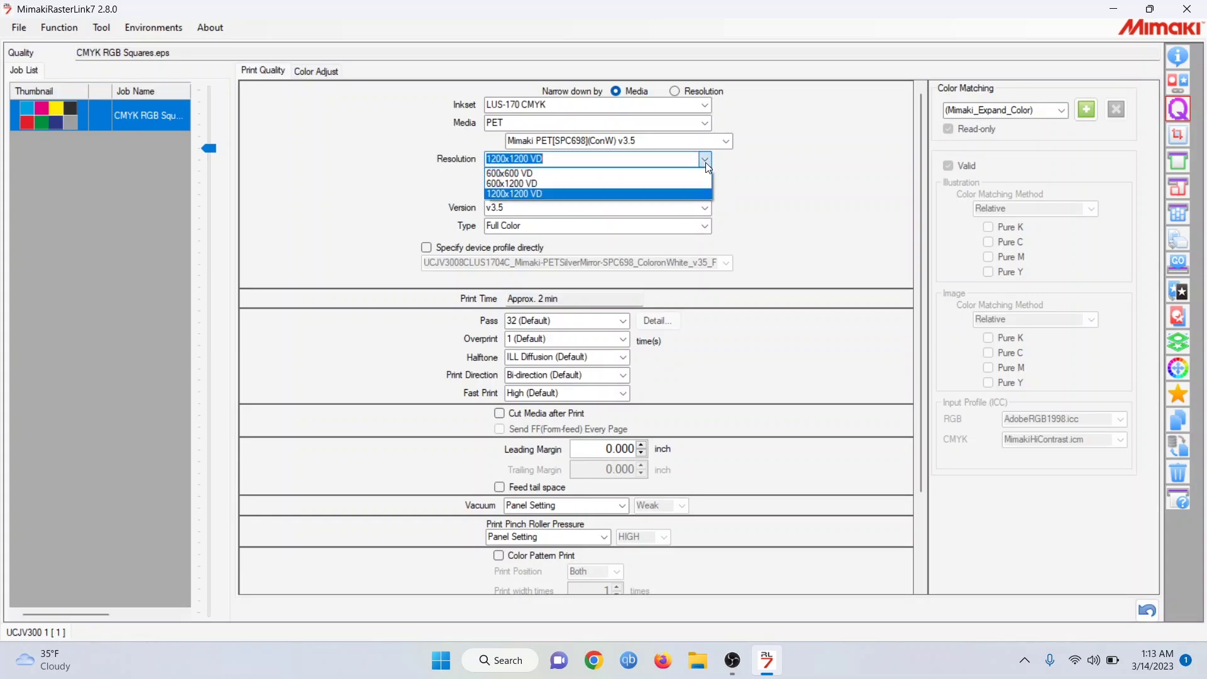
click(641, 175)
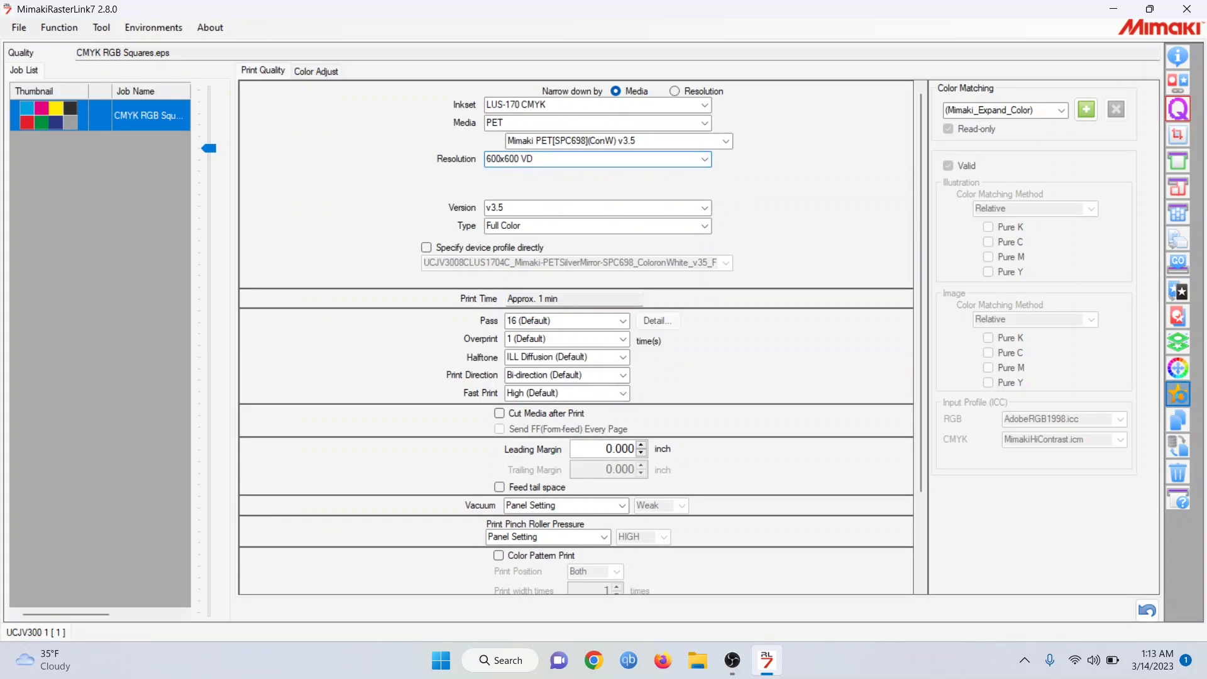
- Update the UCJV300 1 favorite with the job's quality settings and return to the job overview
click(1179, 396)
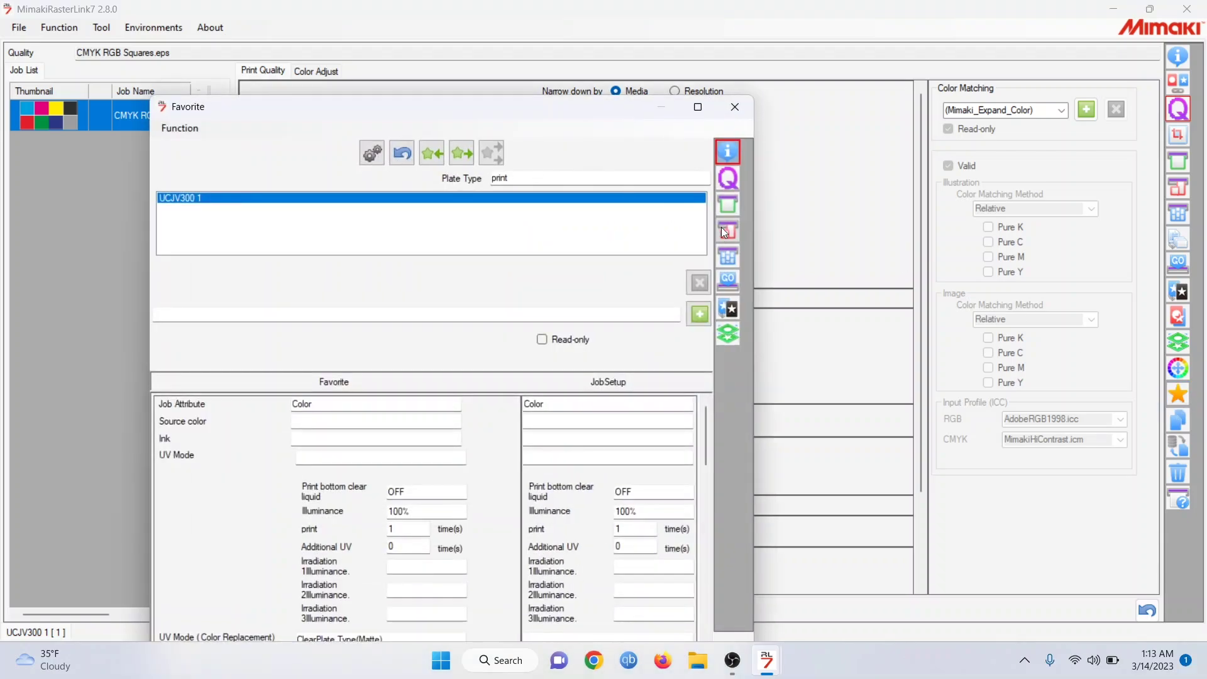
click(728, 179)
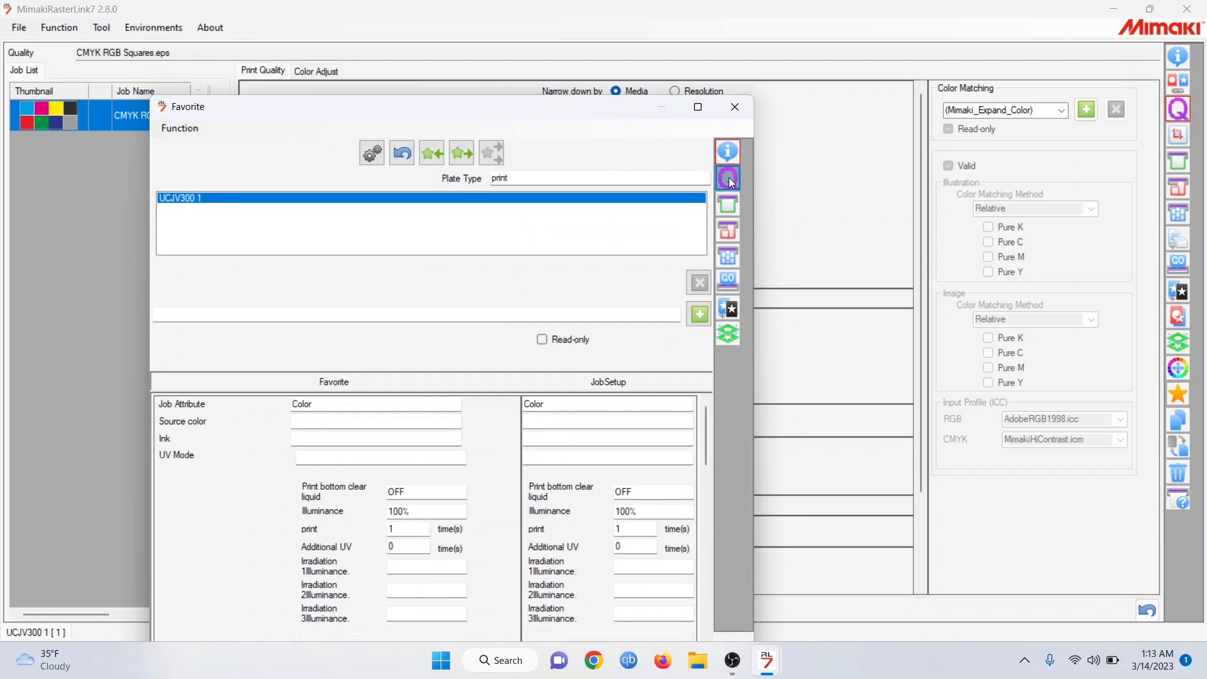
click(435, 157)
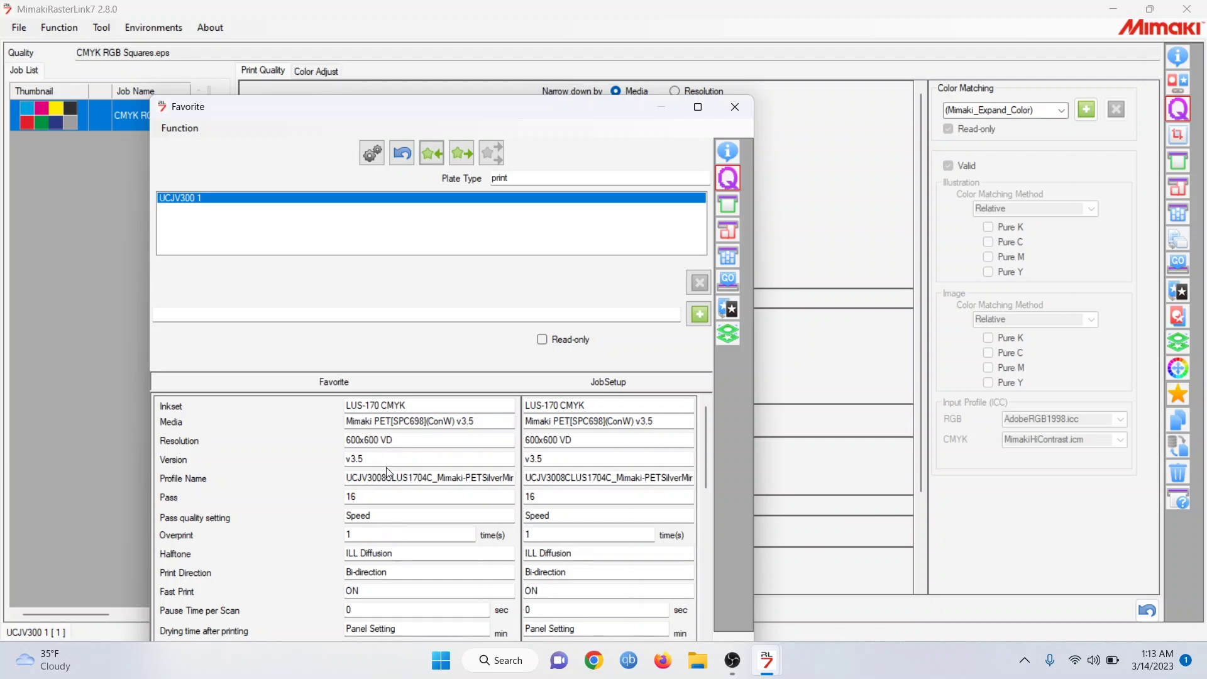
click(741, 107)
click(1183, 58)
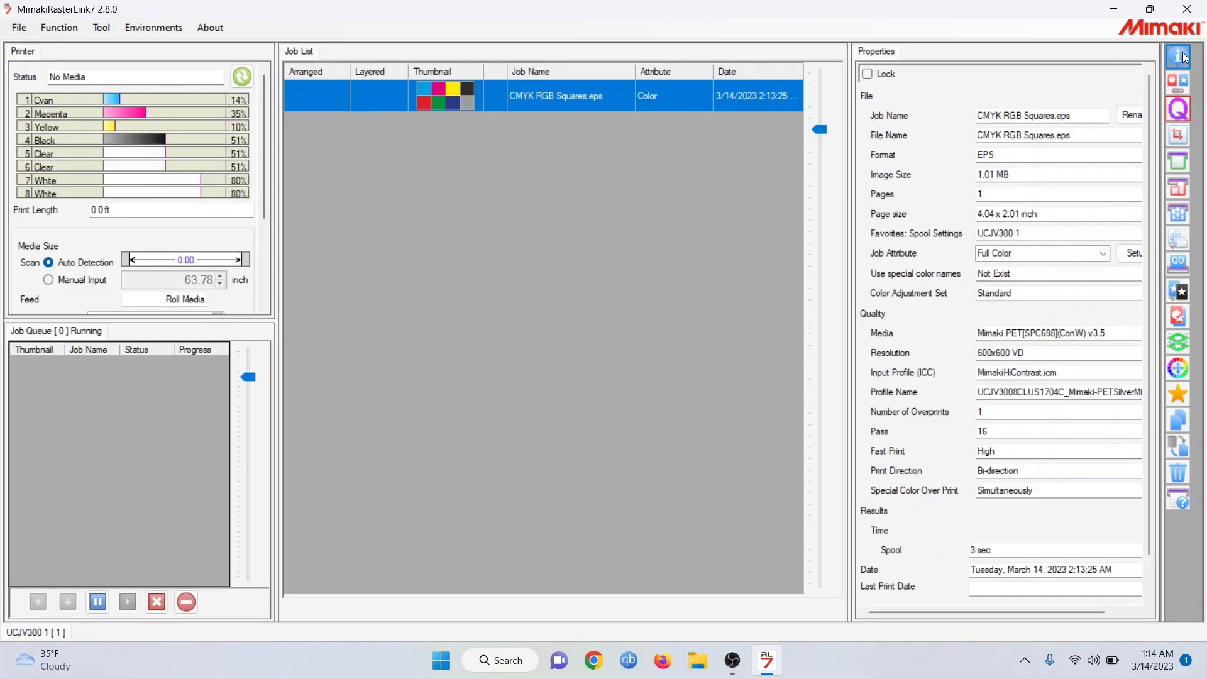